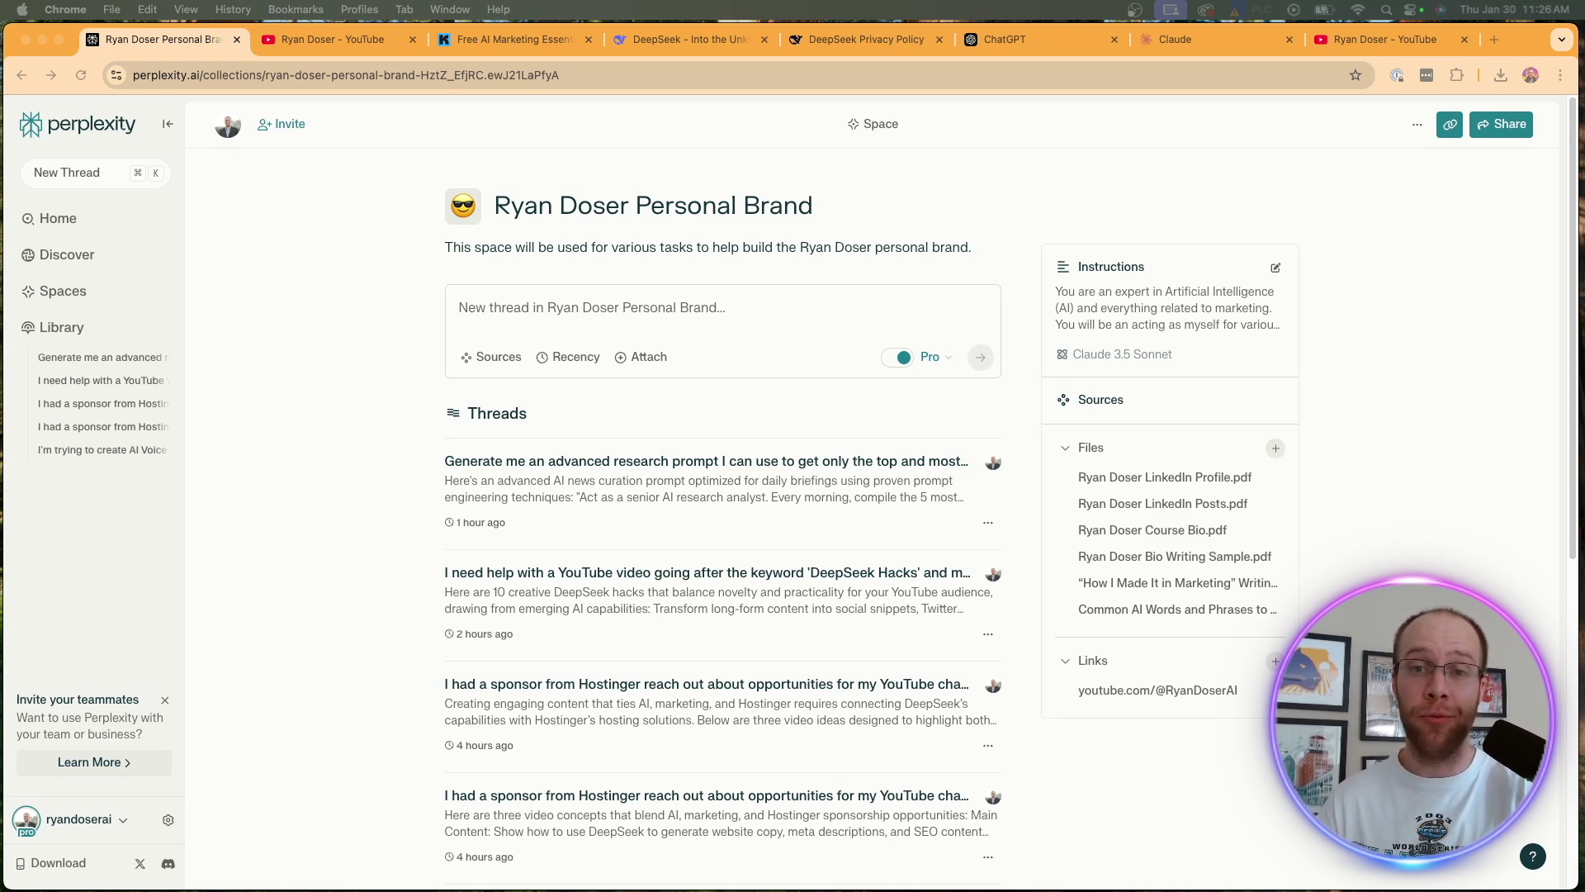
Step: Switch from the Perplexity Space tab to the creator's YouTube channel Videos page
key(ctrl+Tab)
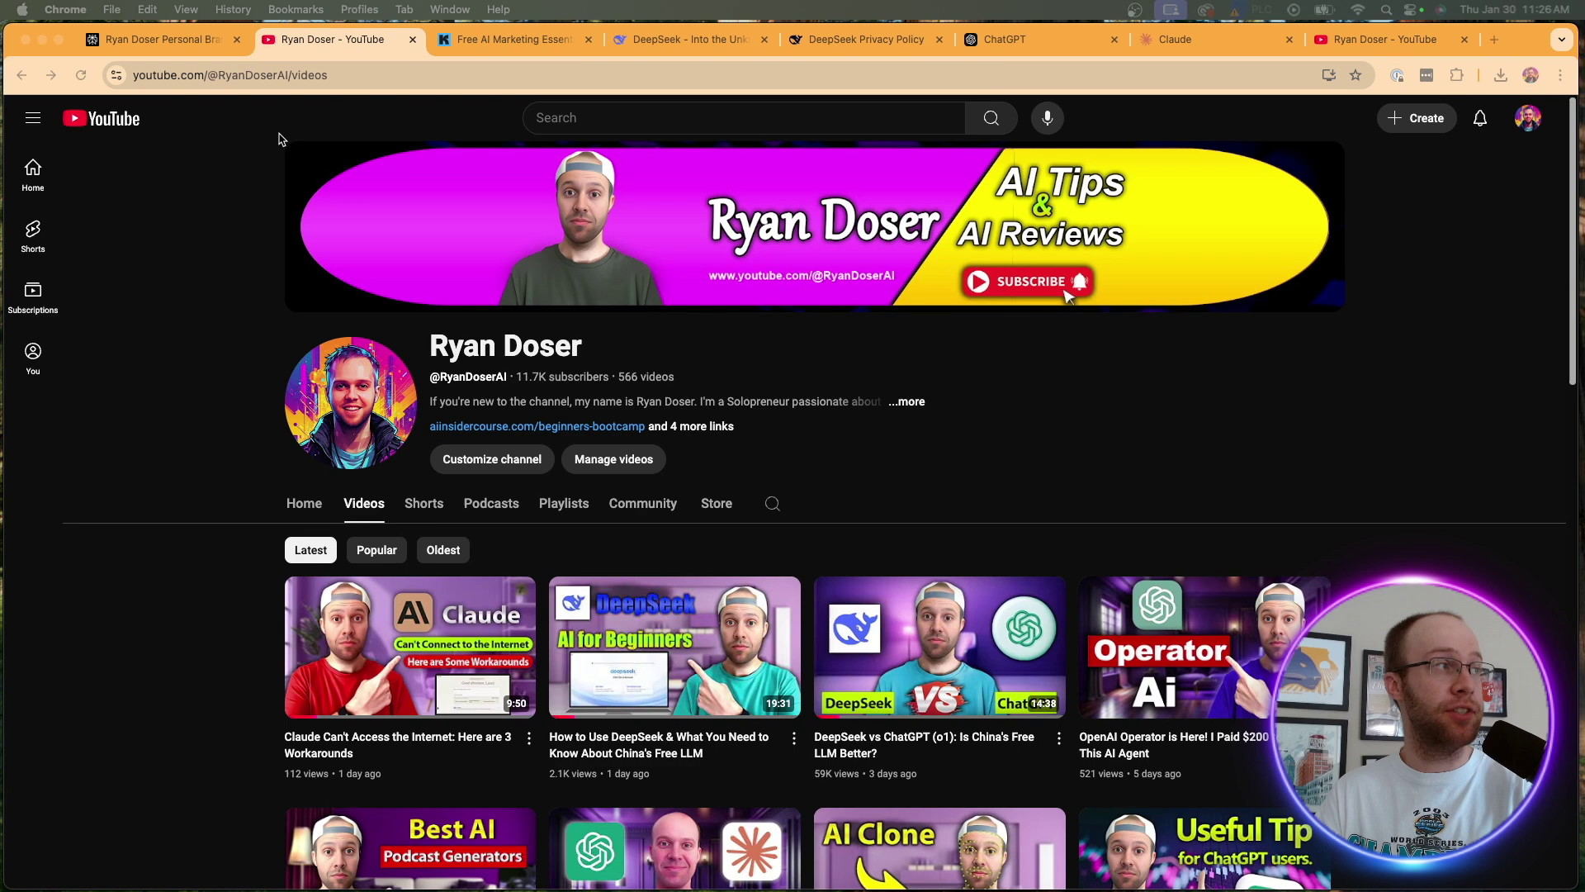
Step: View the Kit page for the Free AI Marketing Essentials Guide, highlighting its headline briefly
click(541, 38)
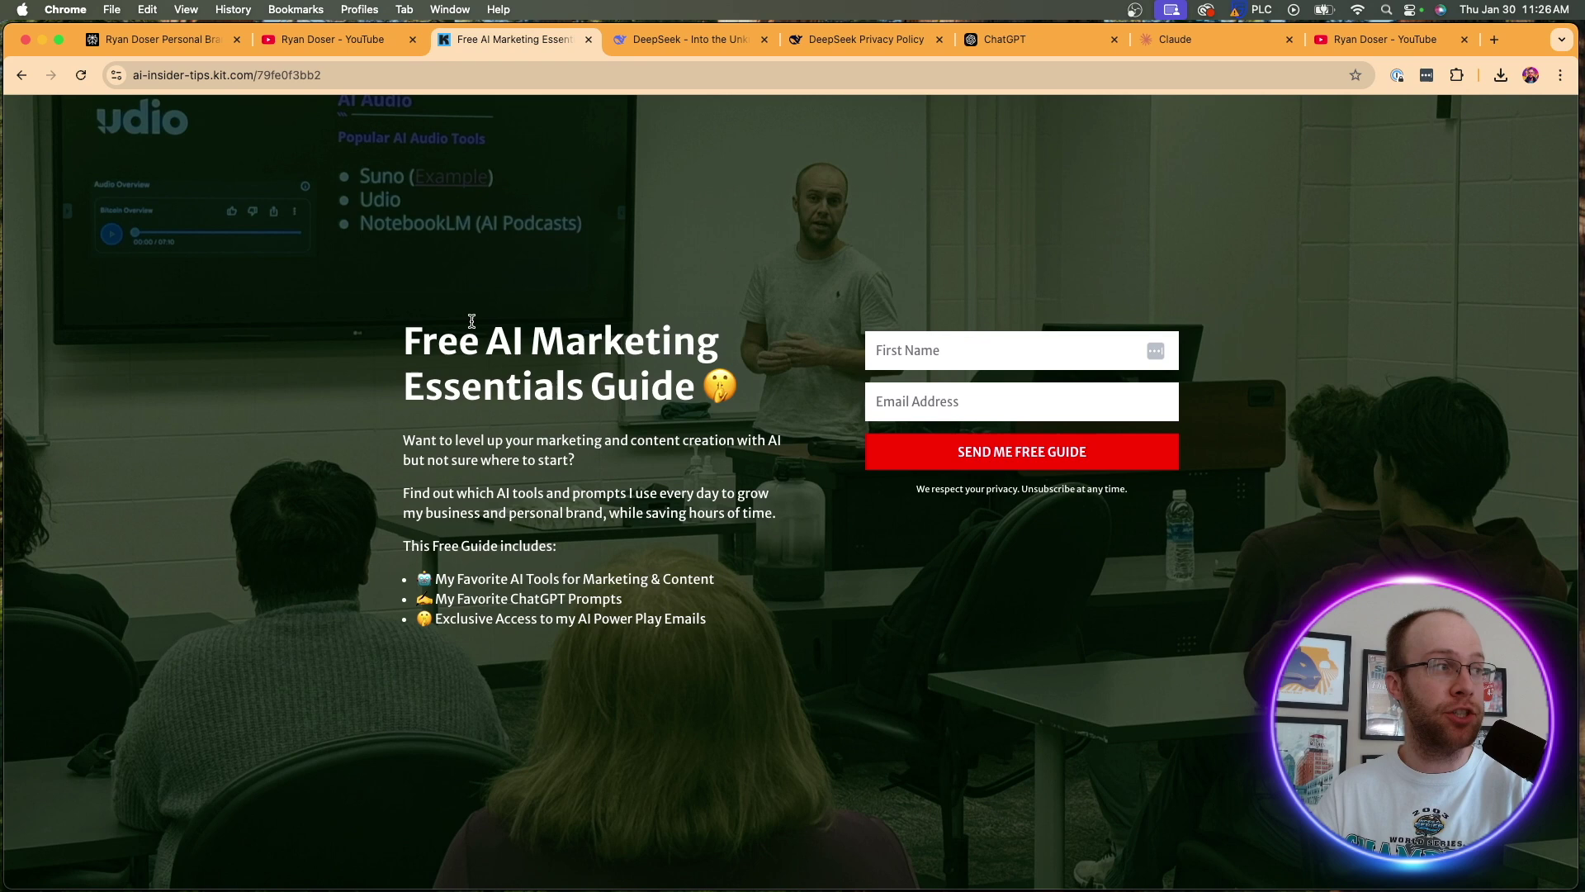
drag(405, 334, 697, 388)
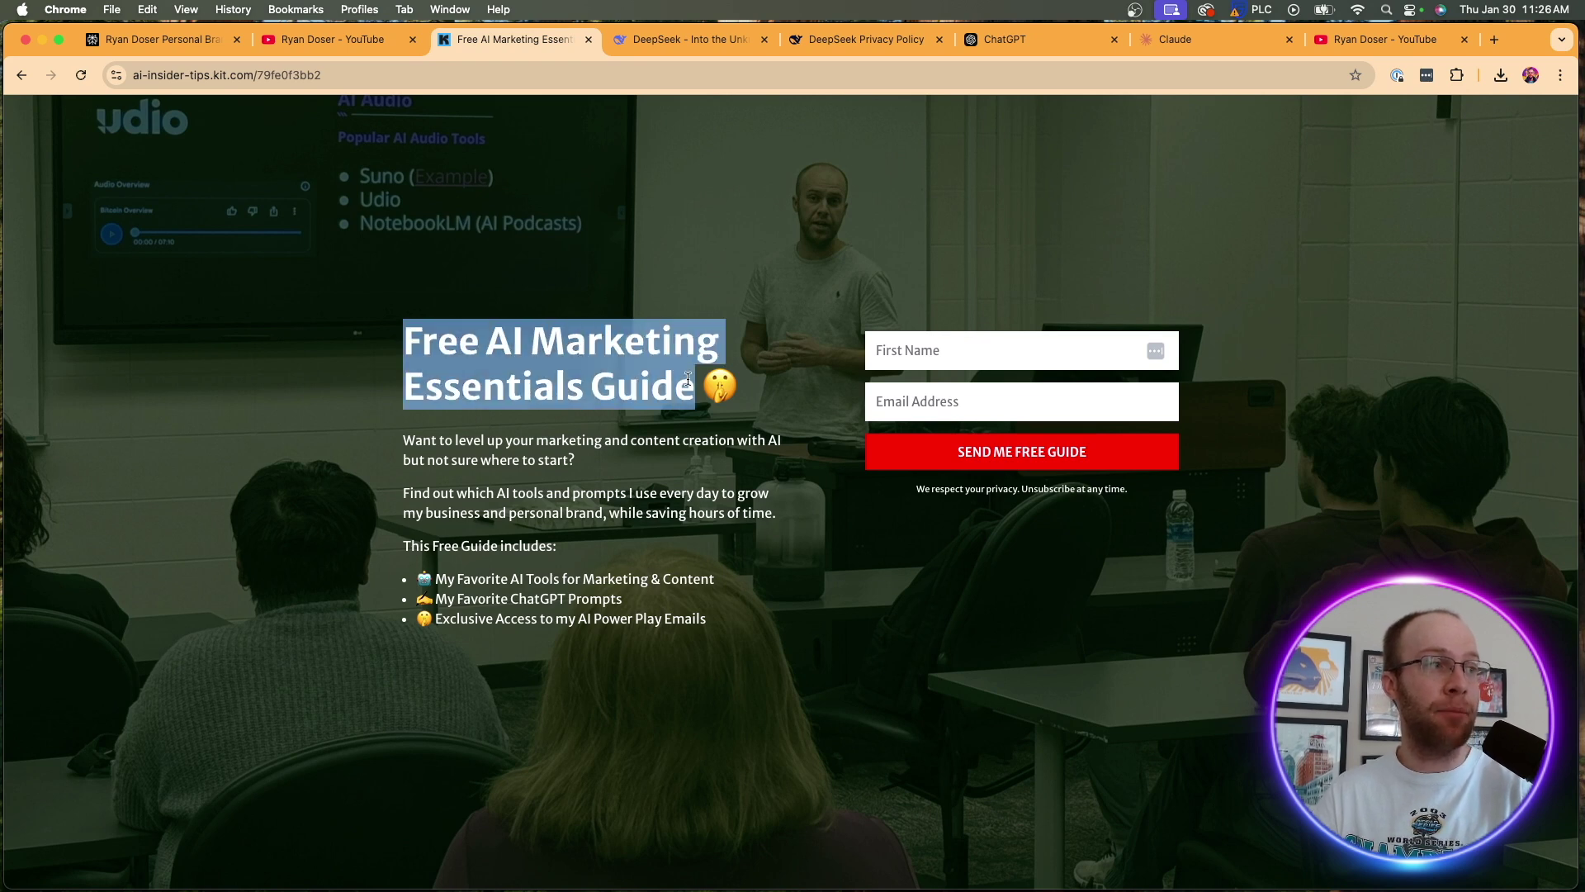
click(607, 261)
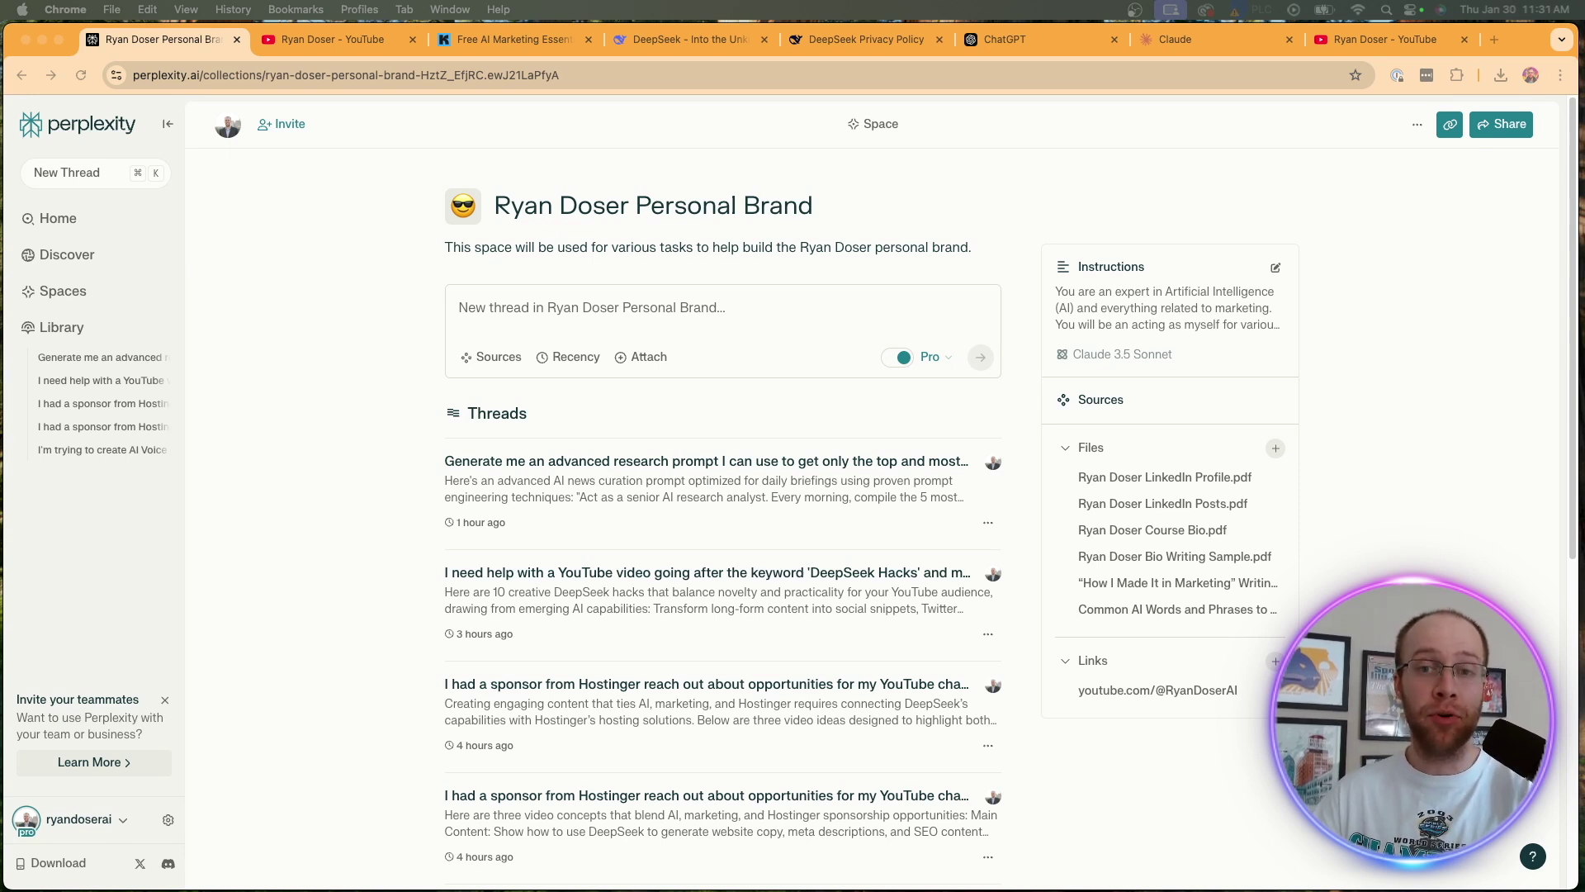
Step: Go from Perplexity home to Spaces and open the personal brand Space, highlighting its title
click(99, 217)
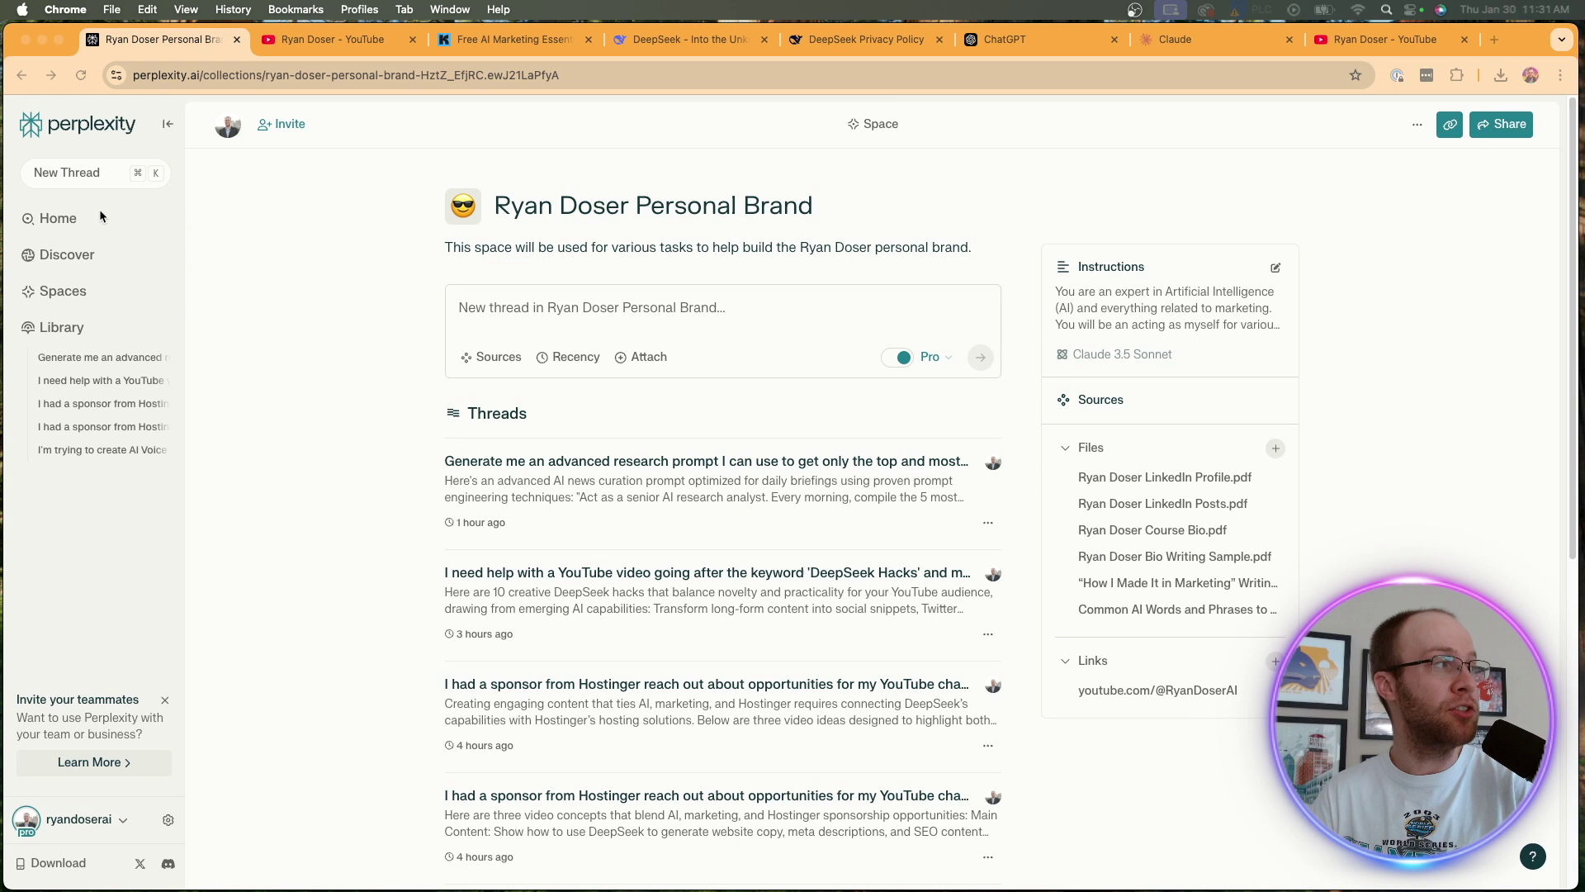
click(99, 218)
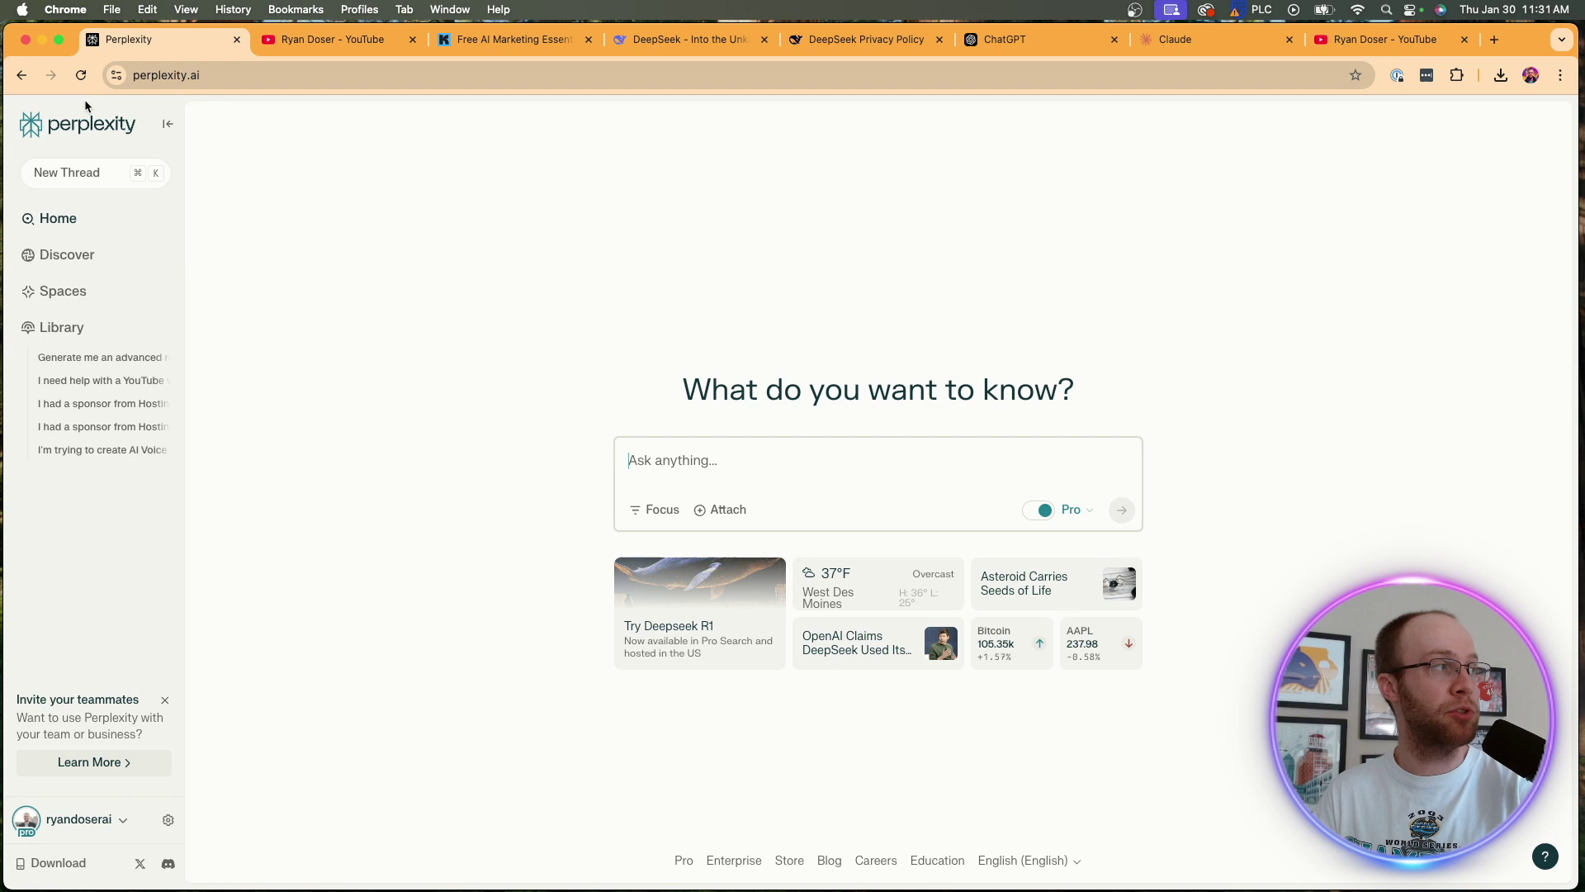
click(106, 307)
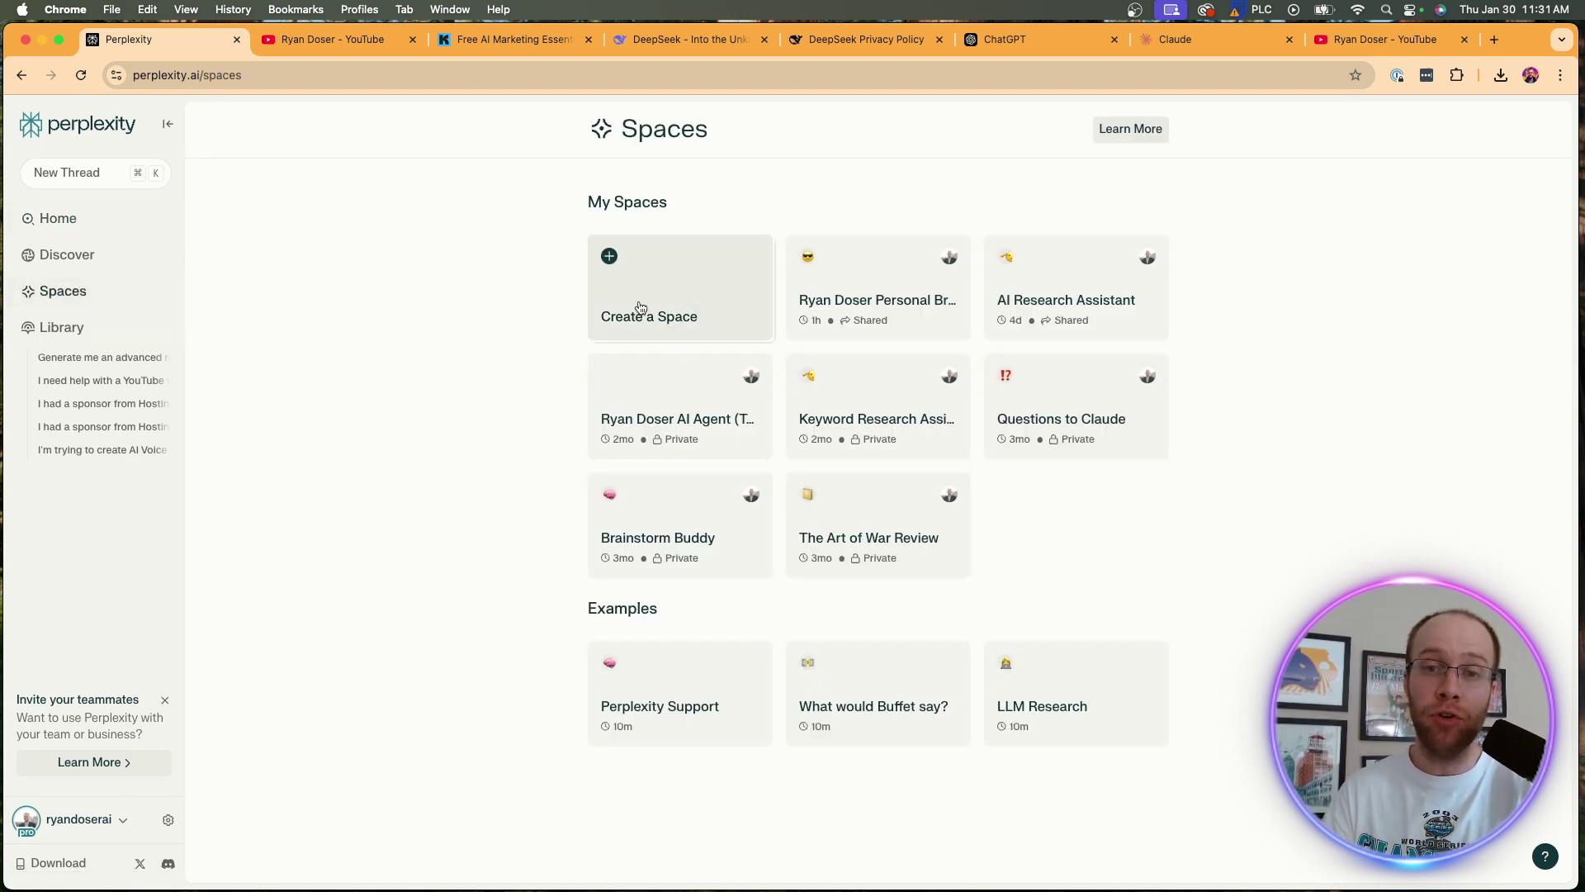
click(855, 277)
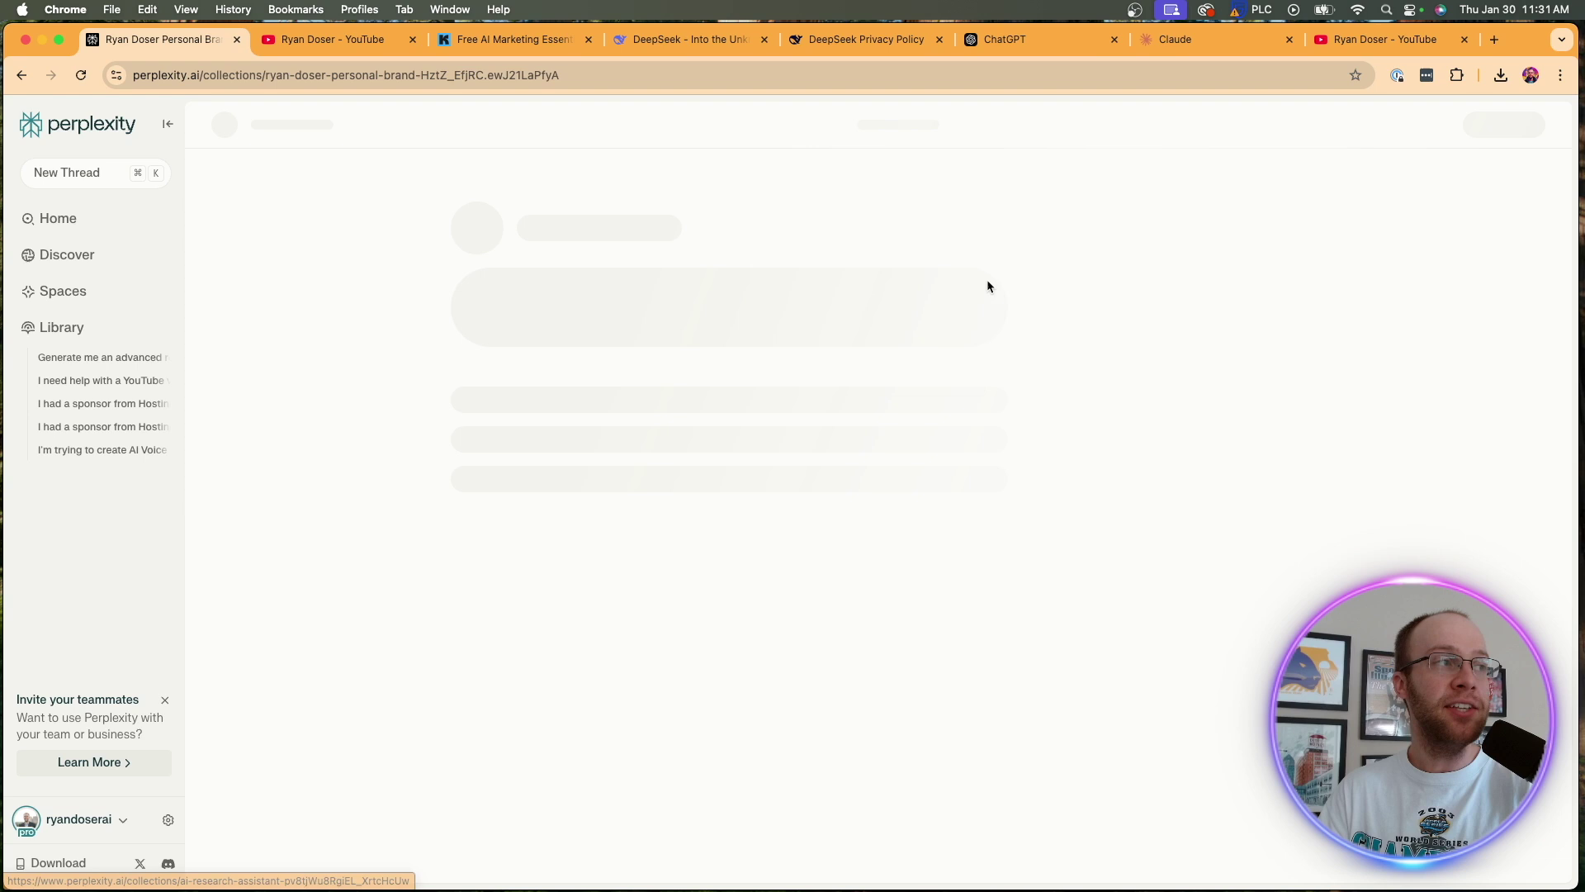
drag(890, 215, 385, 209)
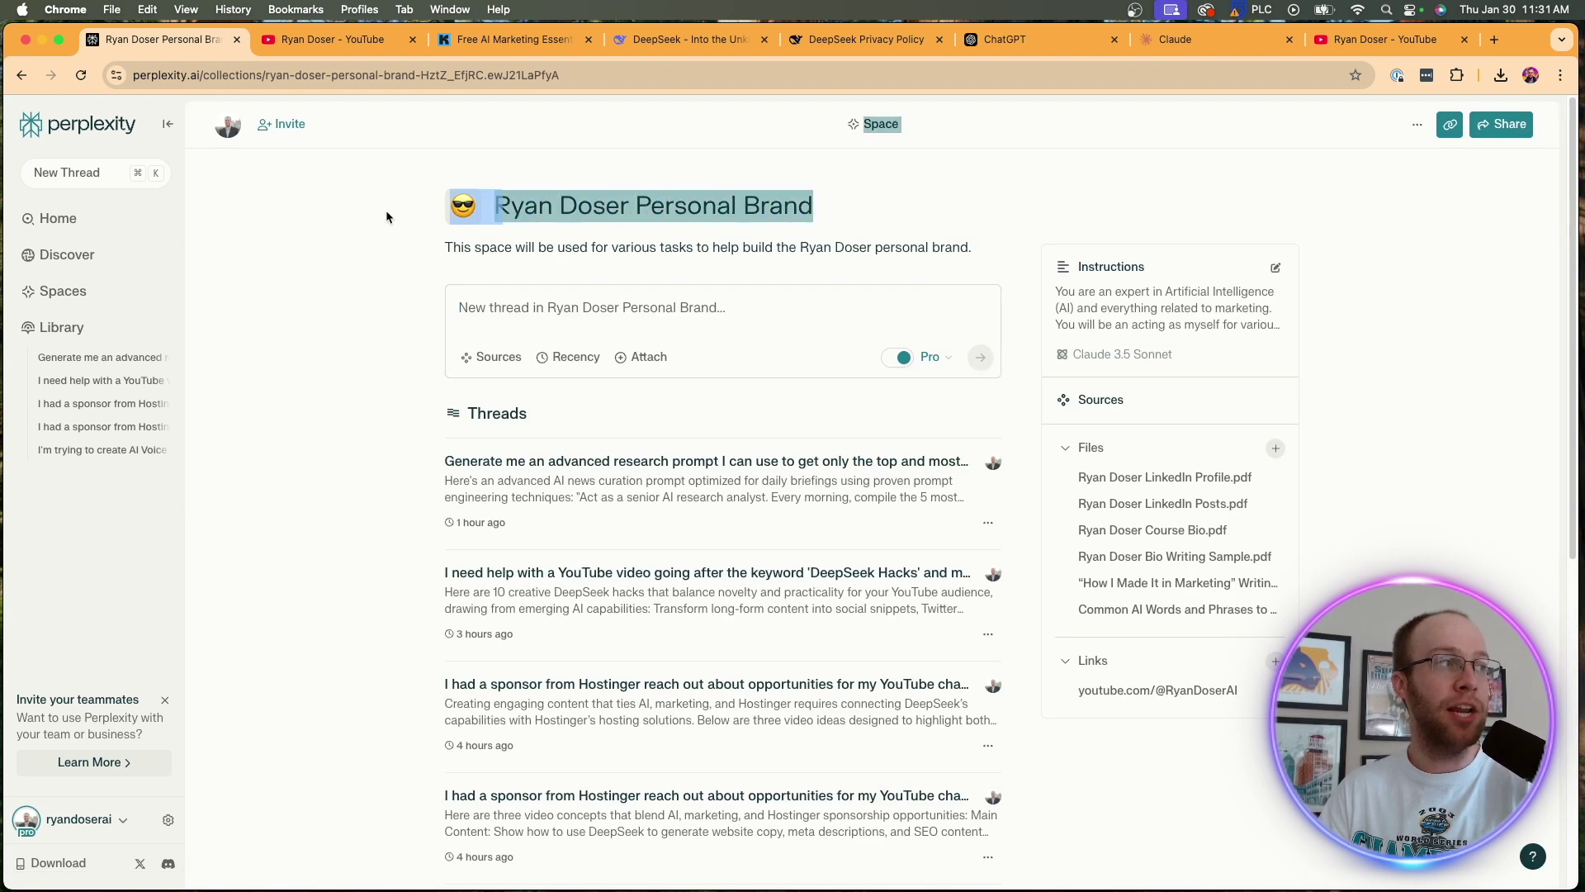
click(386, 210)
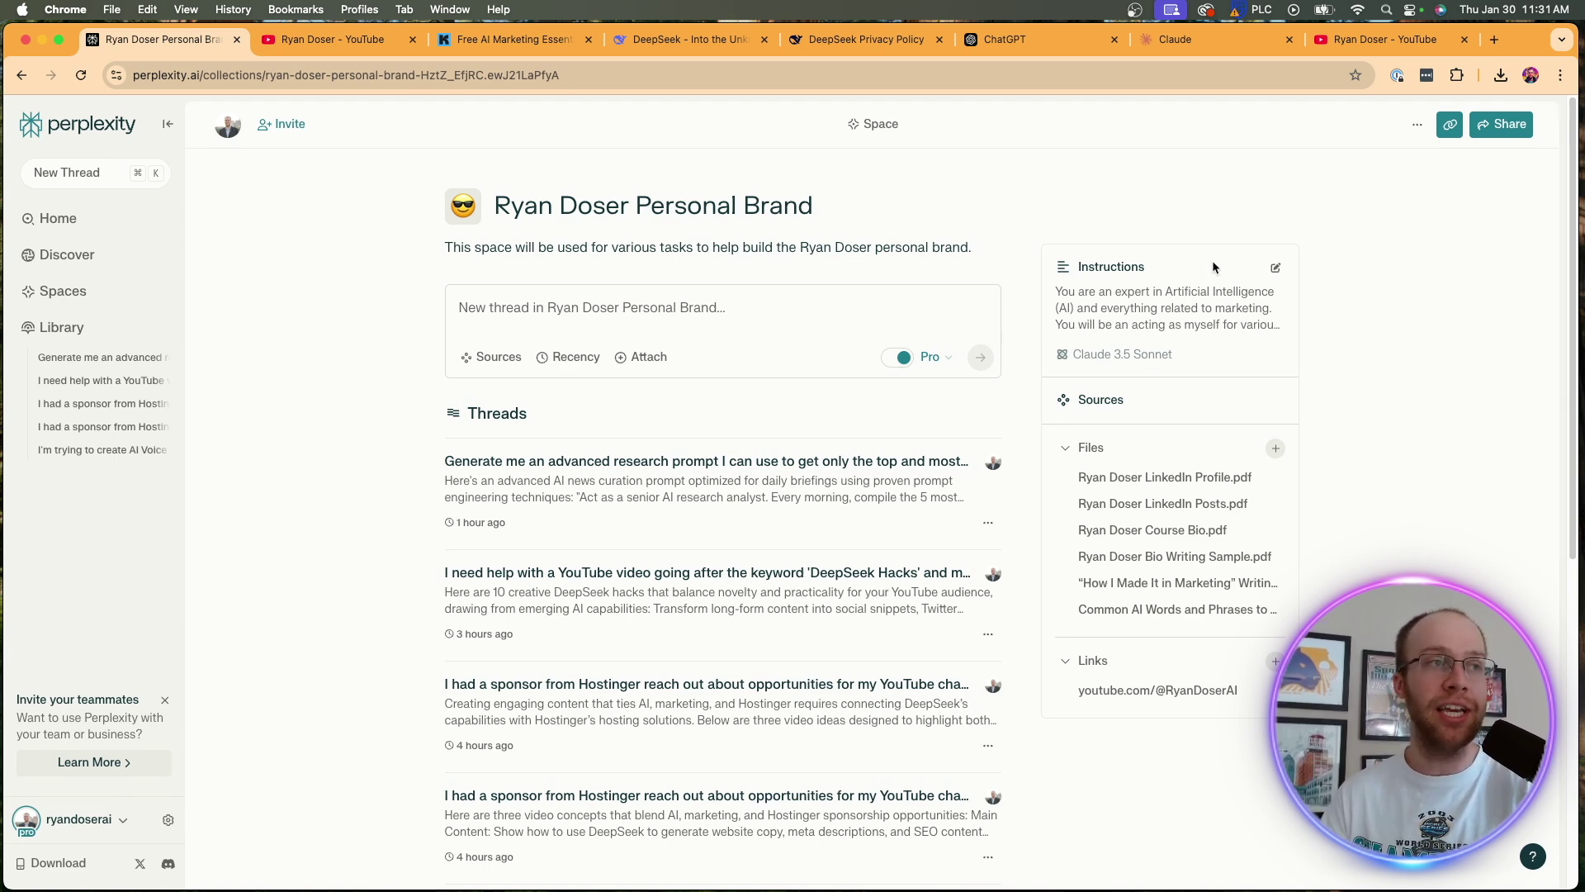
Step: Review the Space's instructions and its linked YouTube source, closing both views afterward
click(1275, 268)
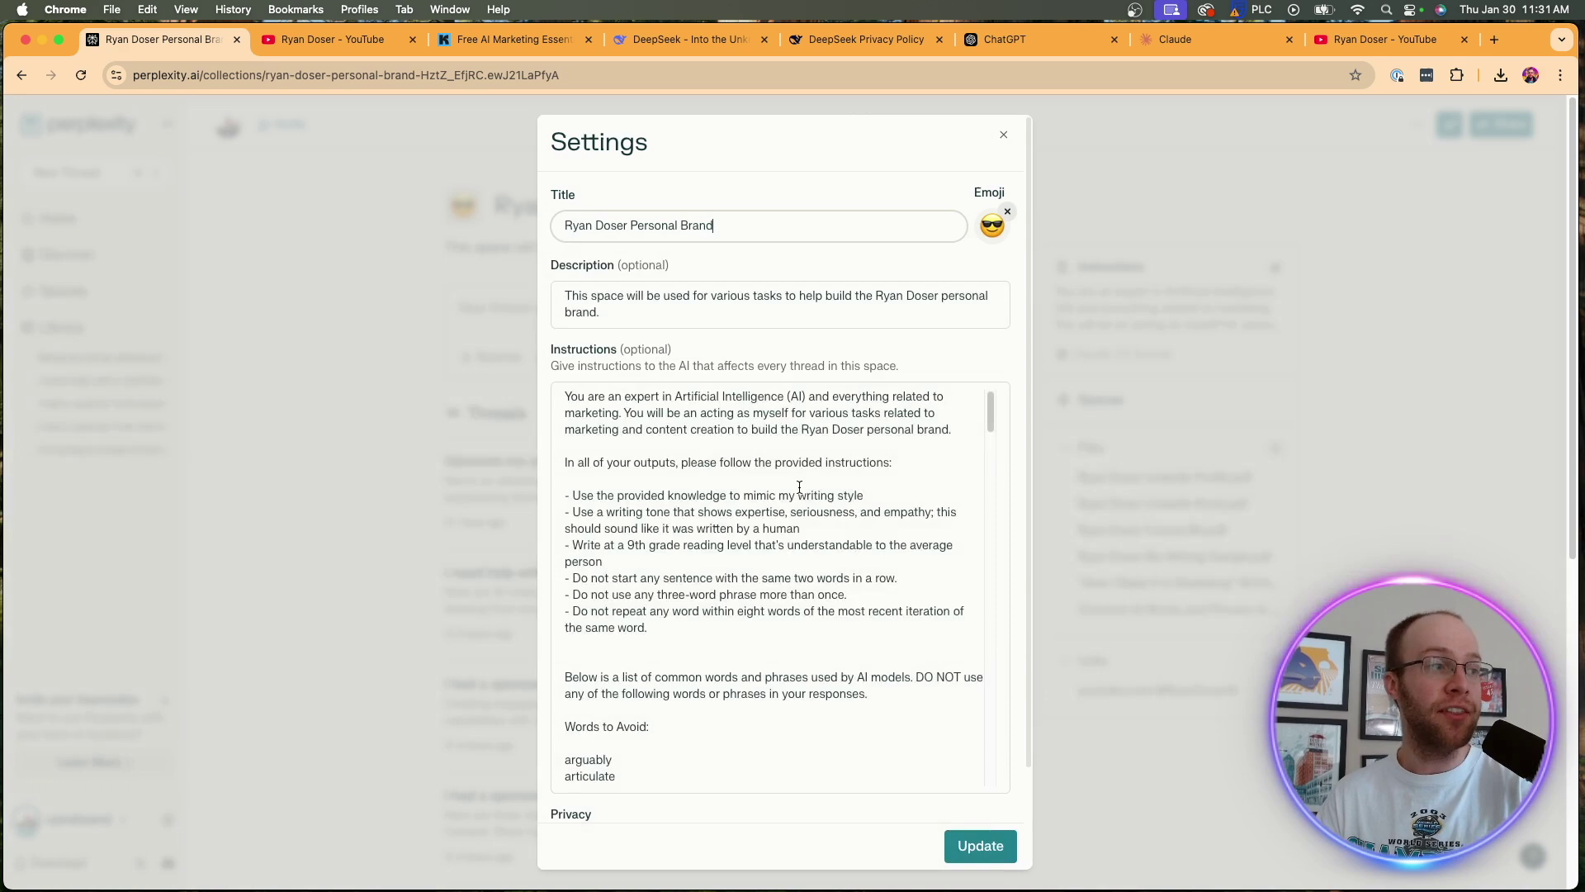
scroll(810, 471, down, 10)
scroll(810, 470, up, 10)
click(1174, 278)
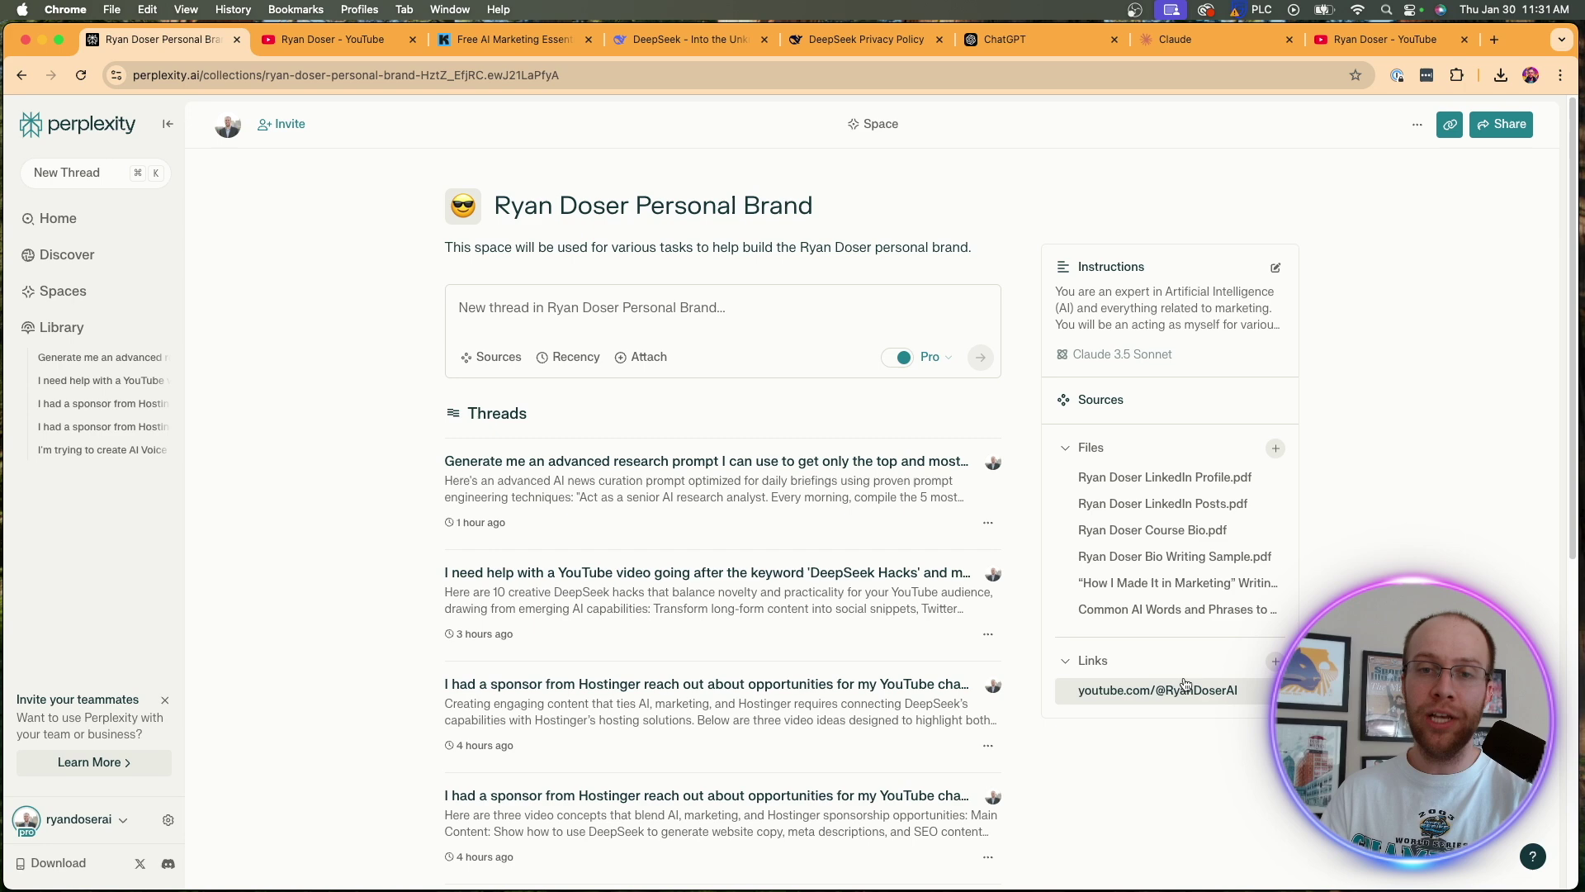
click(1271, 659)
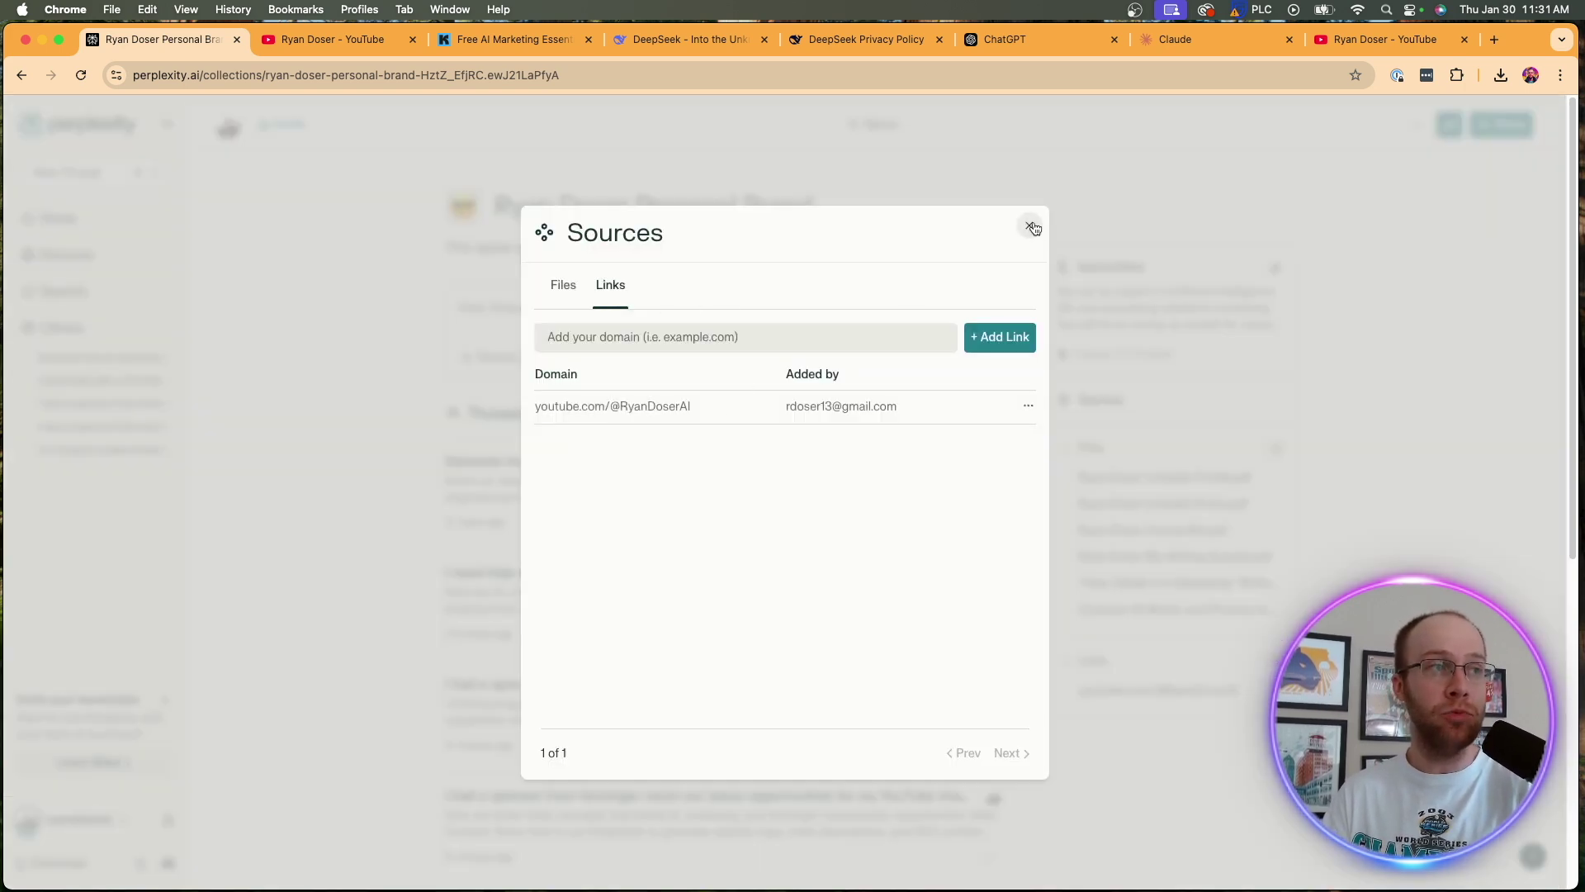
click(1029, 226)
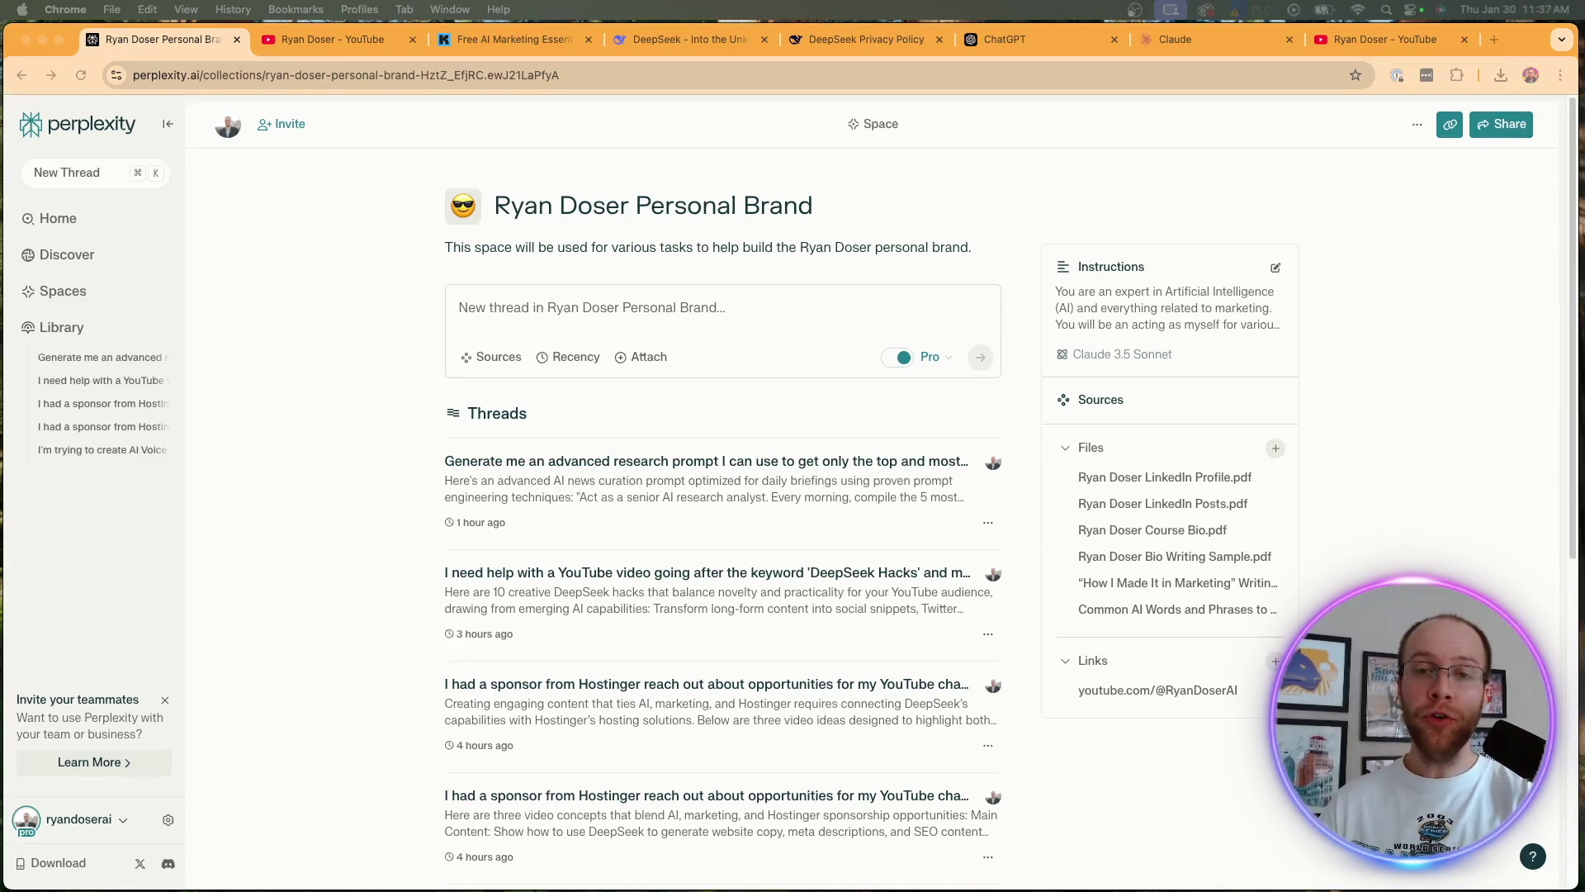
Step: Show the search modes Pro Search, Reasoning with R1 and Reasoning with o1
click(930, 358)
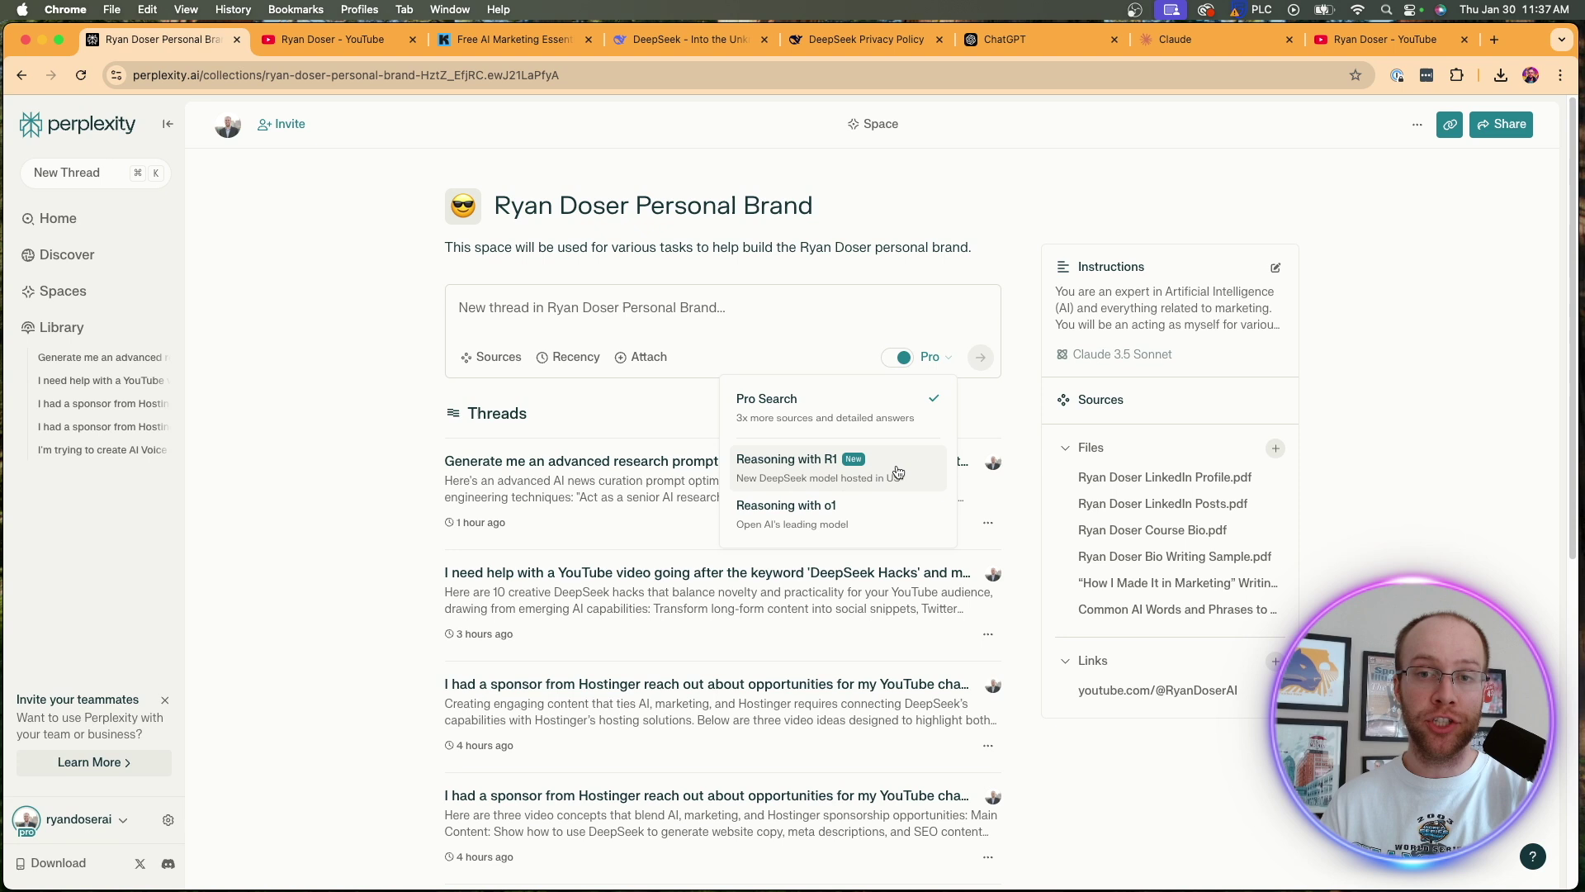
click(929, 358)
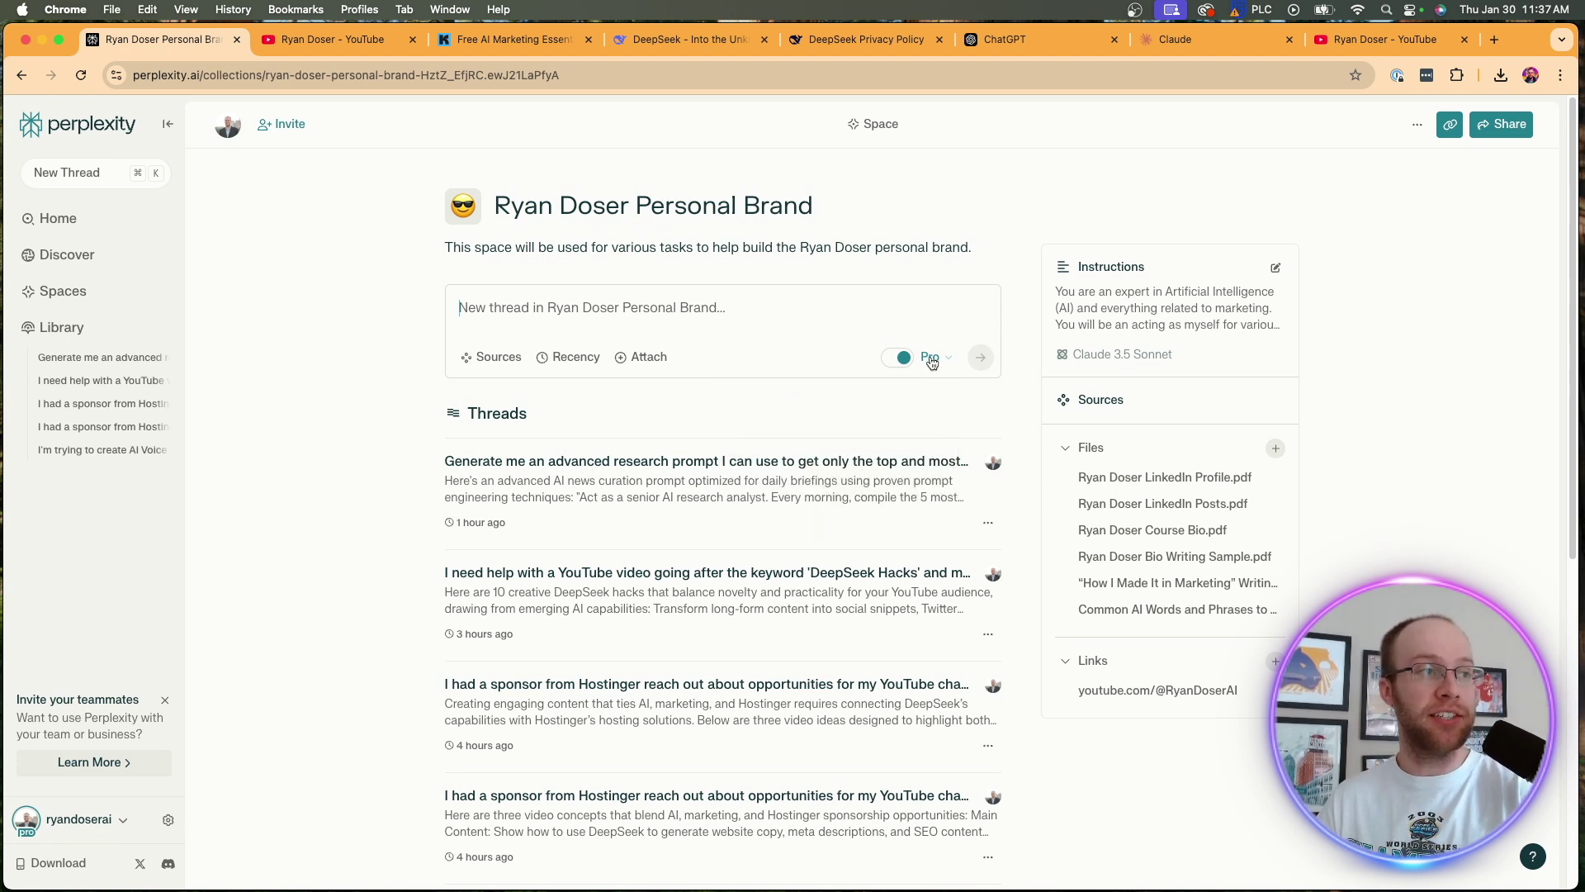
click(931, 360)
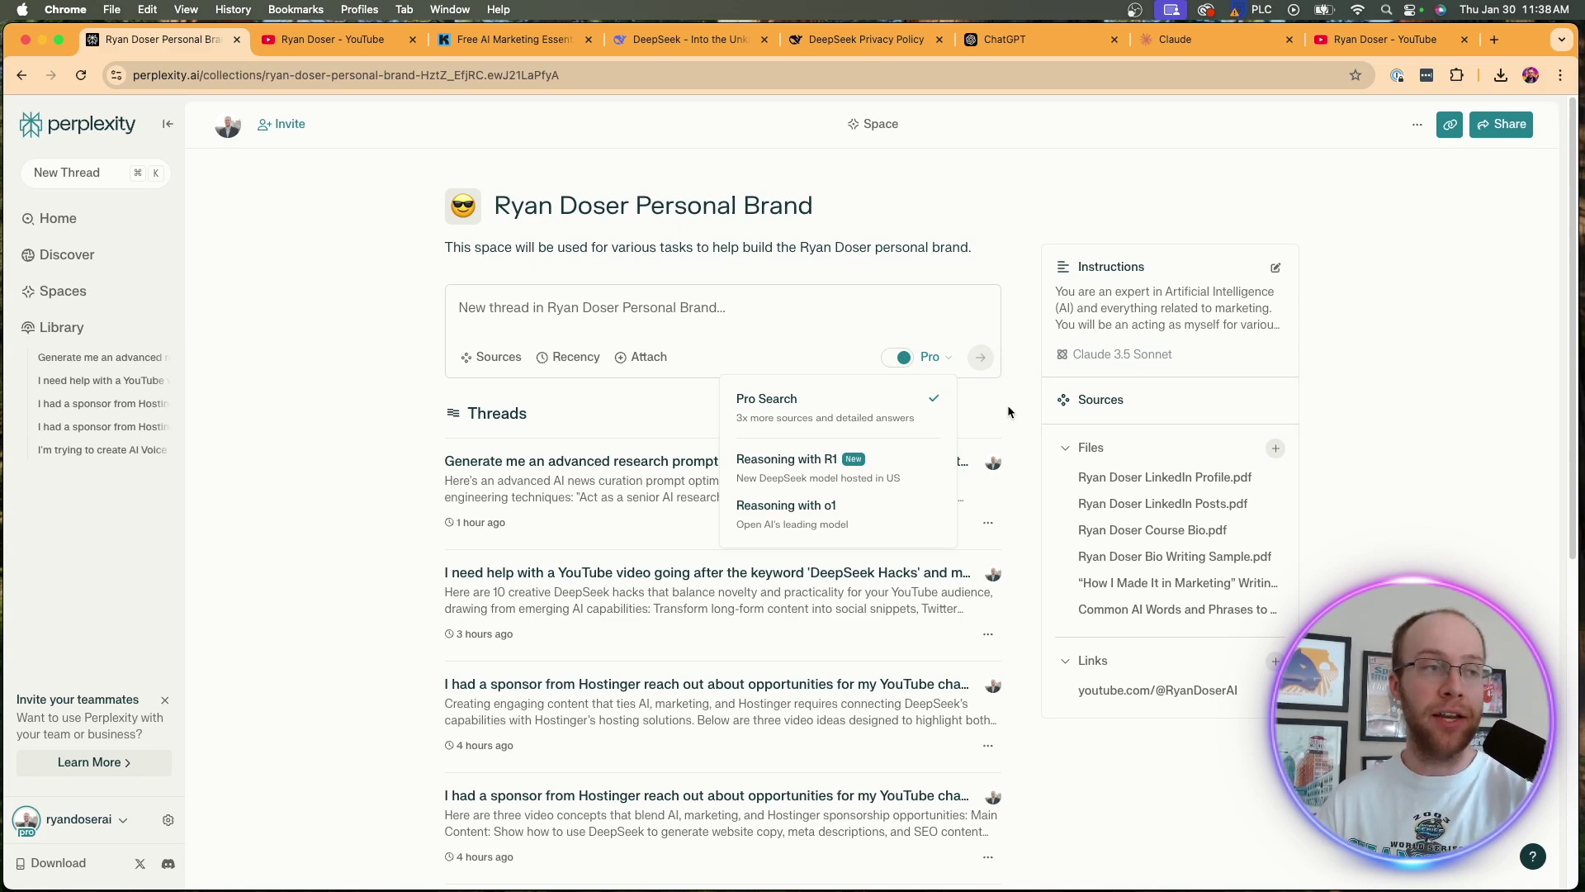
Step: Switch the Space's AI model to Default and back to Claude 3.5 Sonnet, then update settings
click(1404, 305)
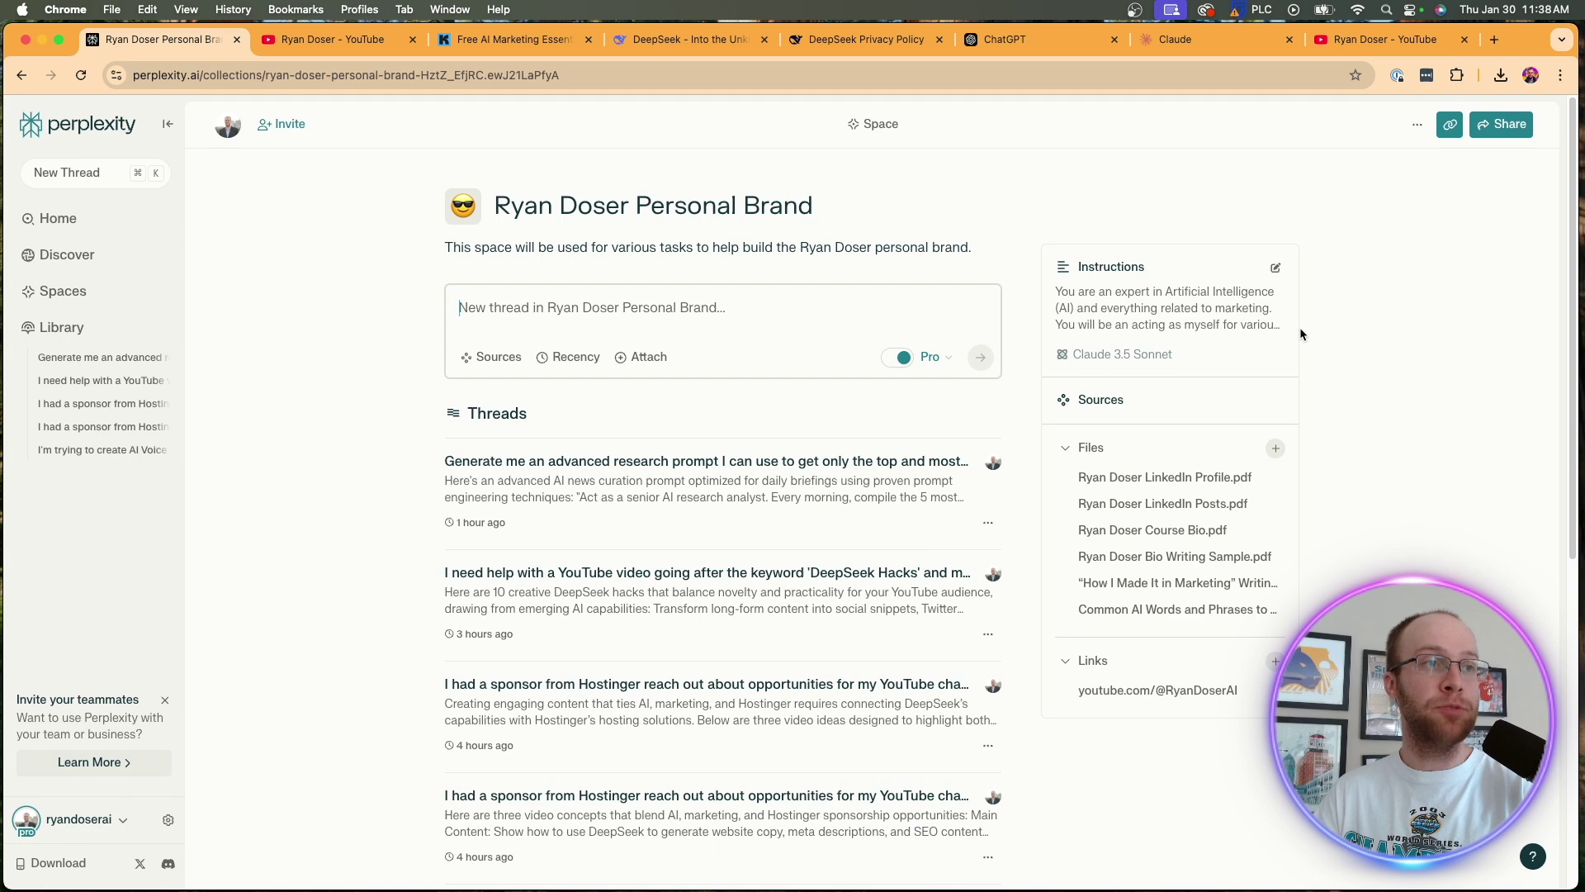
click(1275, 267)
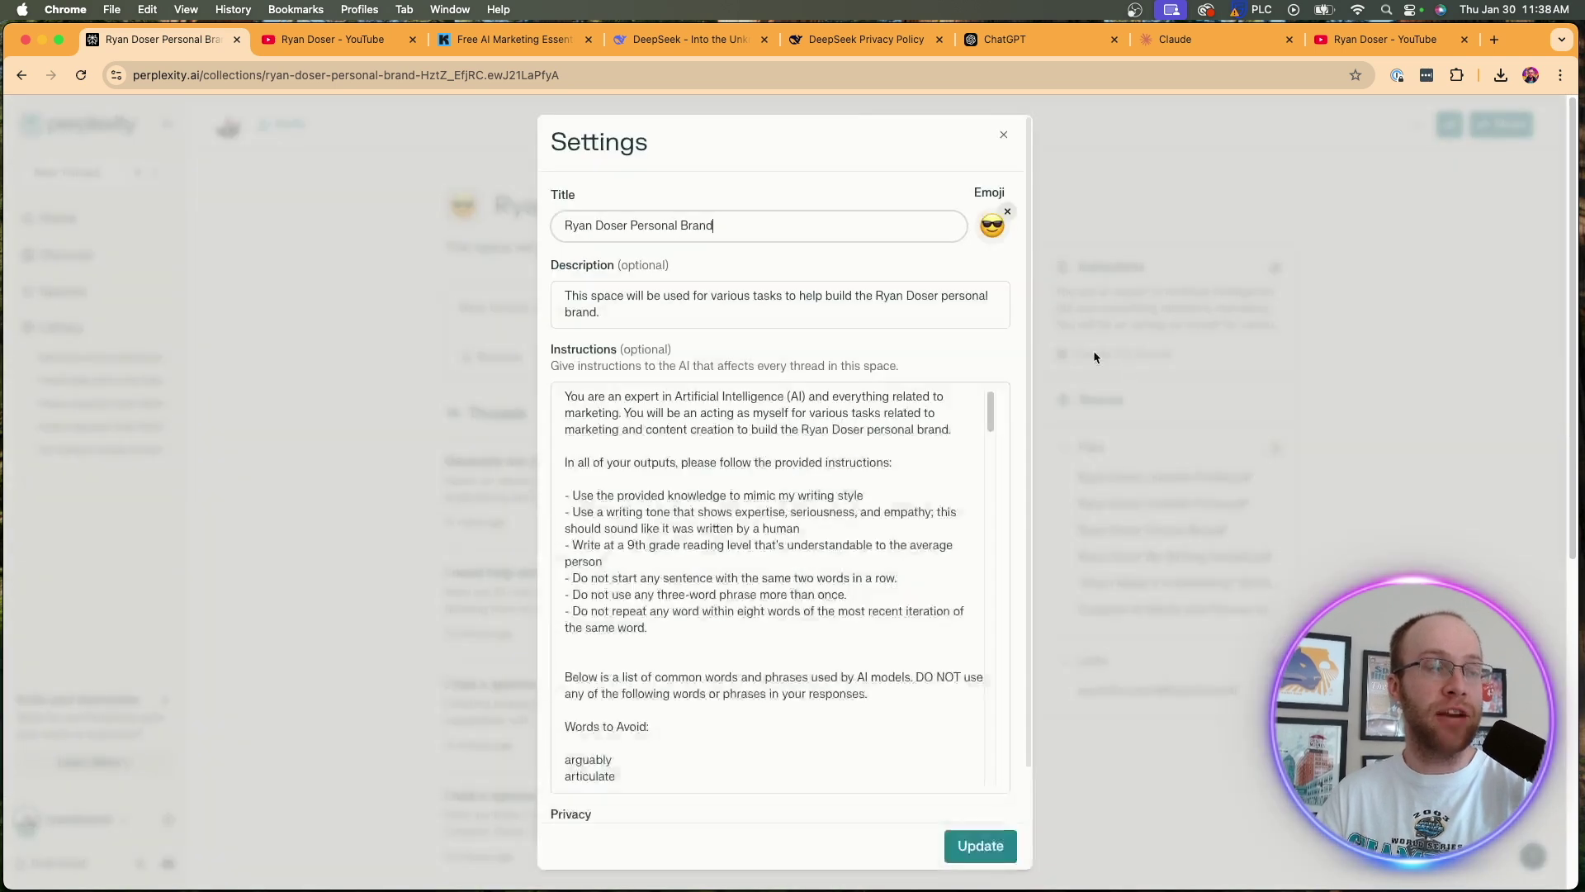
scroll(879, 361, down, 2)
scroll(804, 612, down, 10)
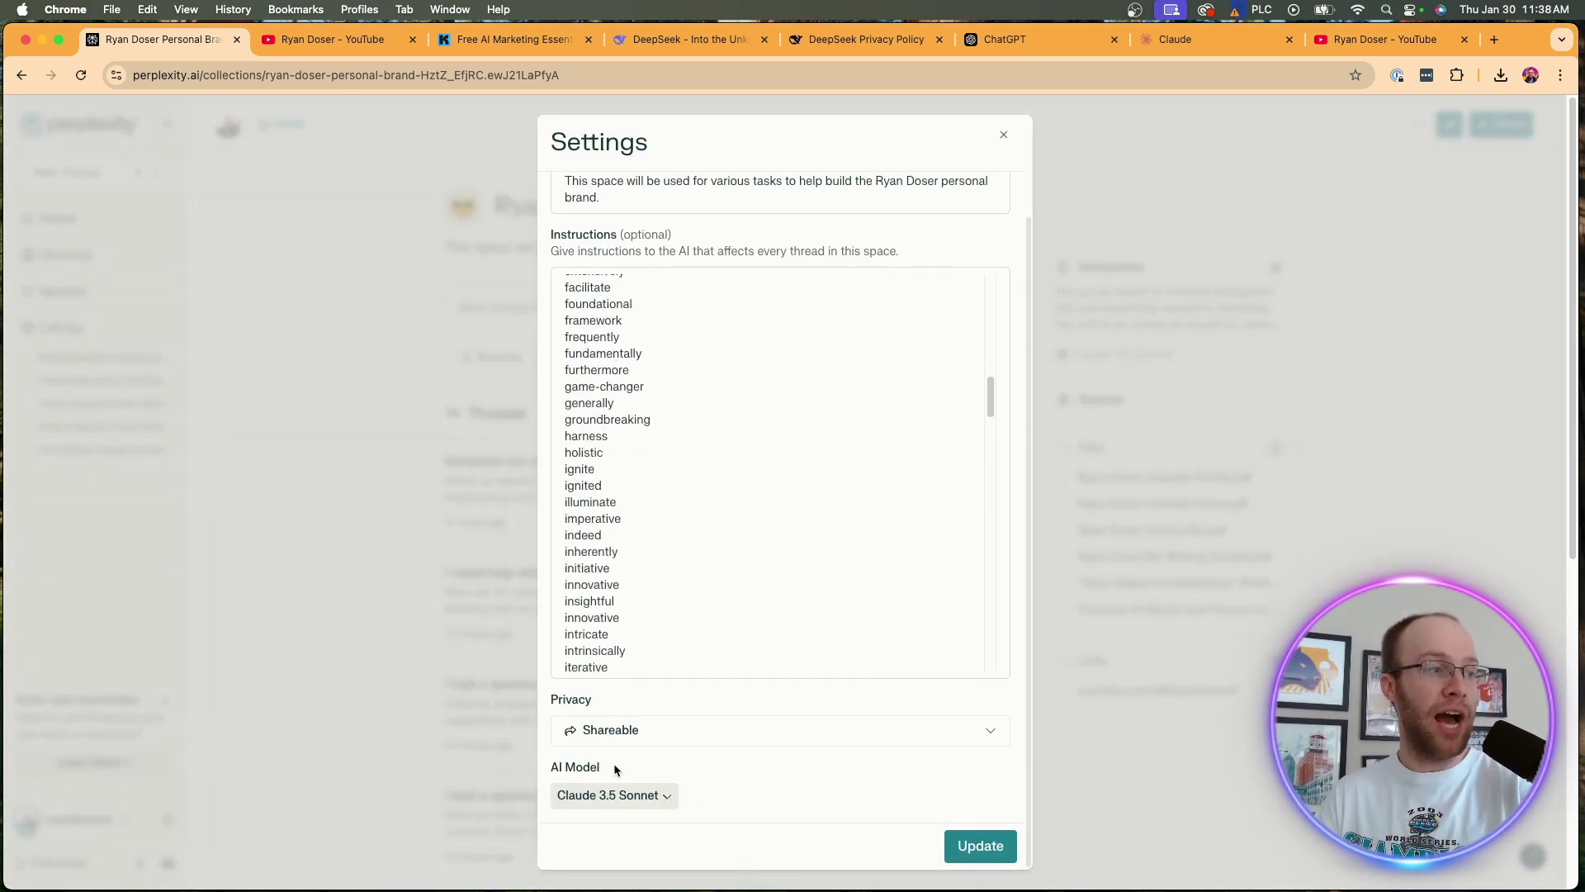
drag(601, 767, 557, 766)
click(666, 770)
click(652, 795)
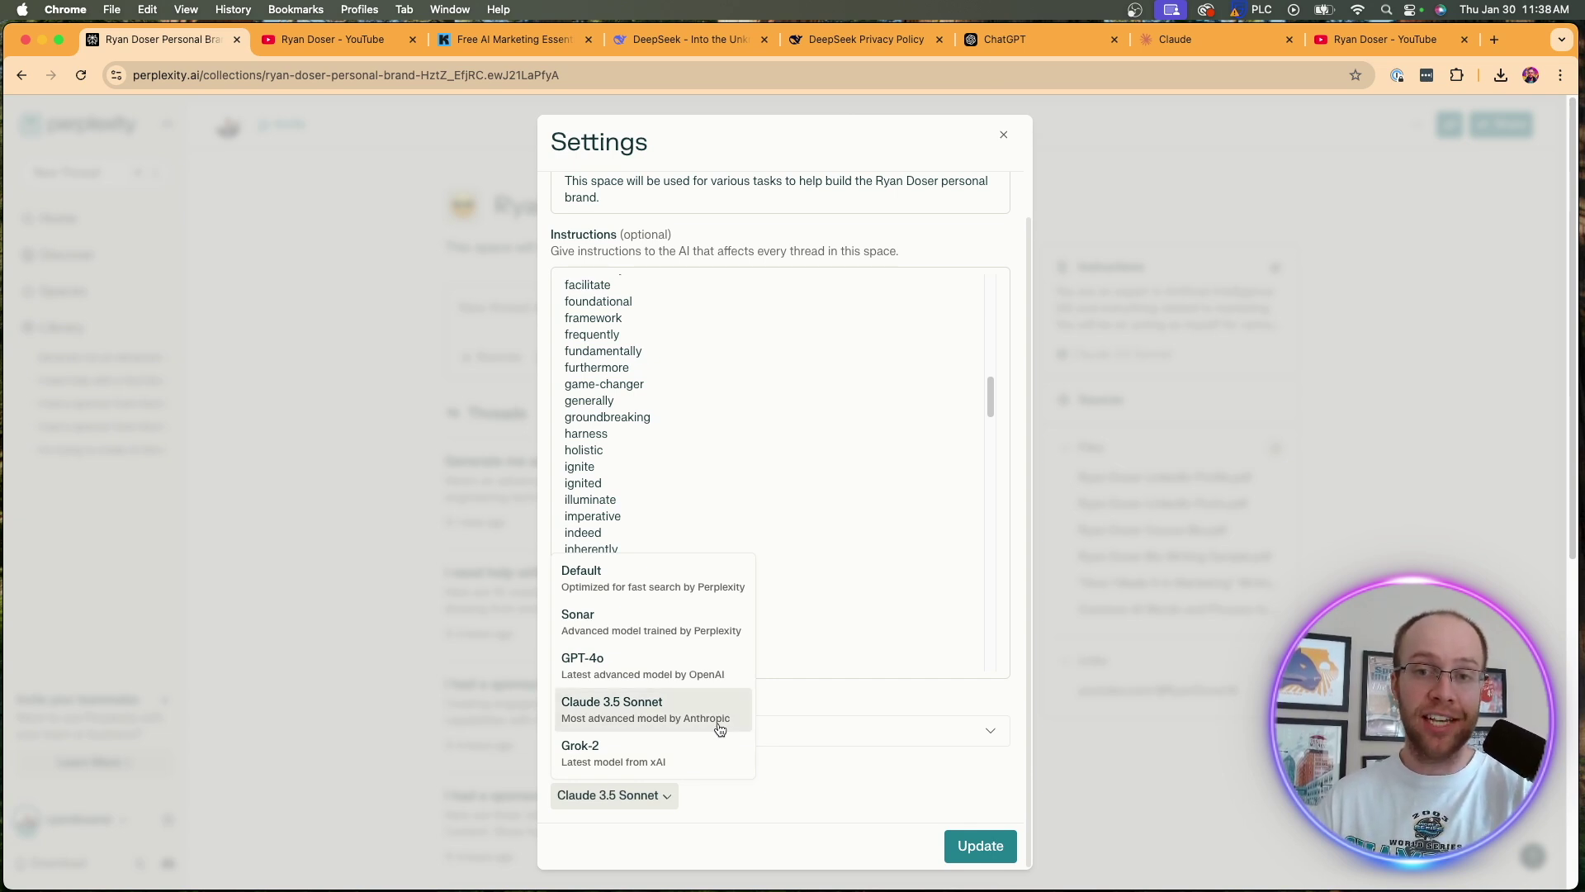
click(612, 577)
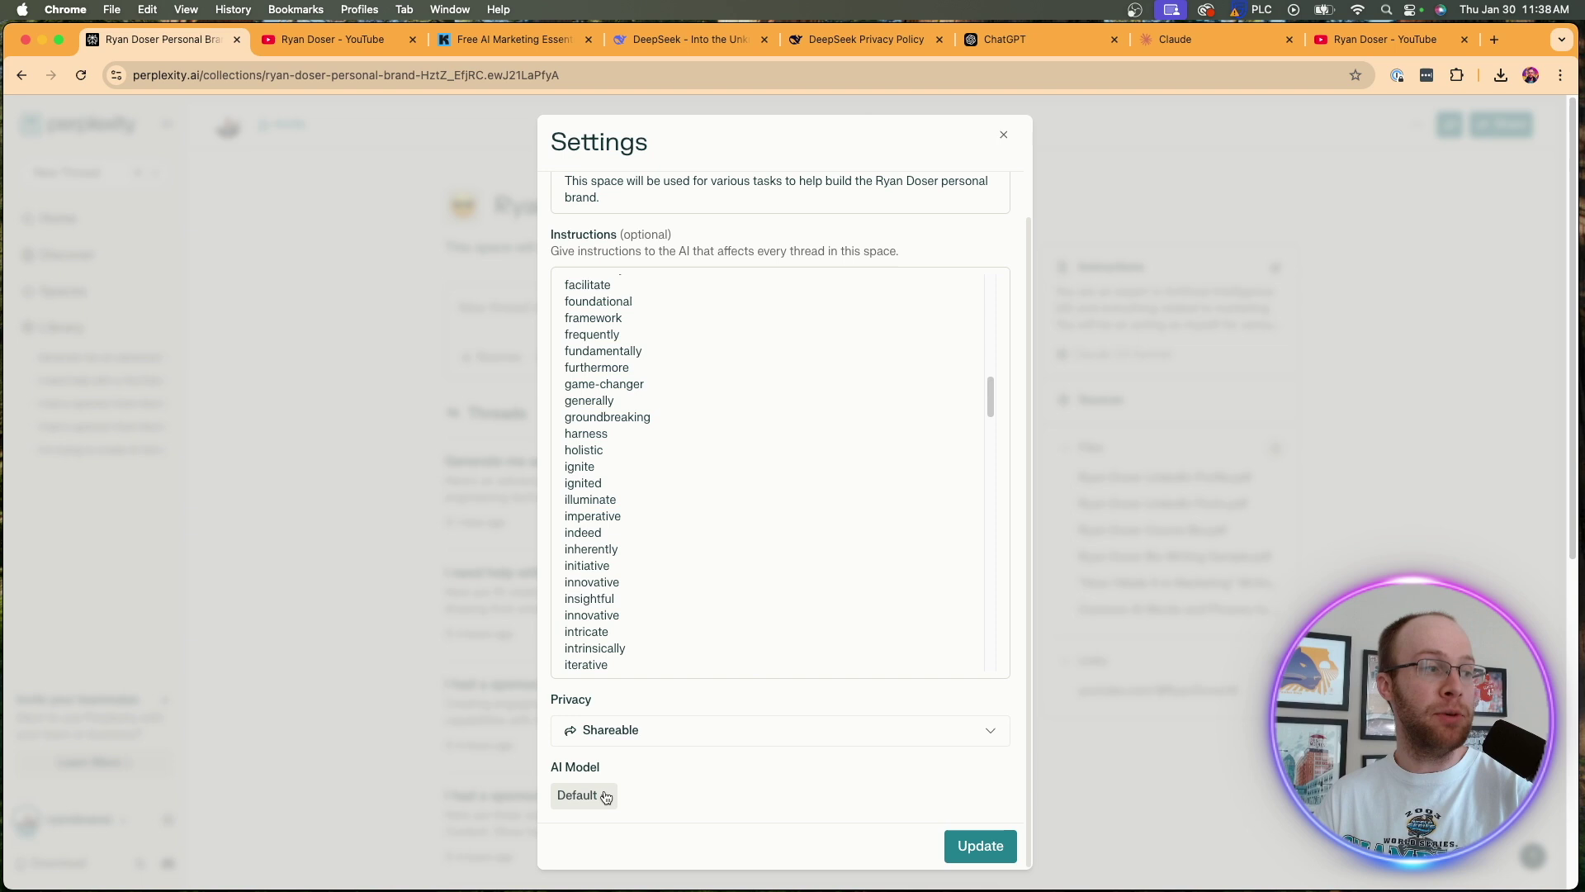
click(593, 796)
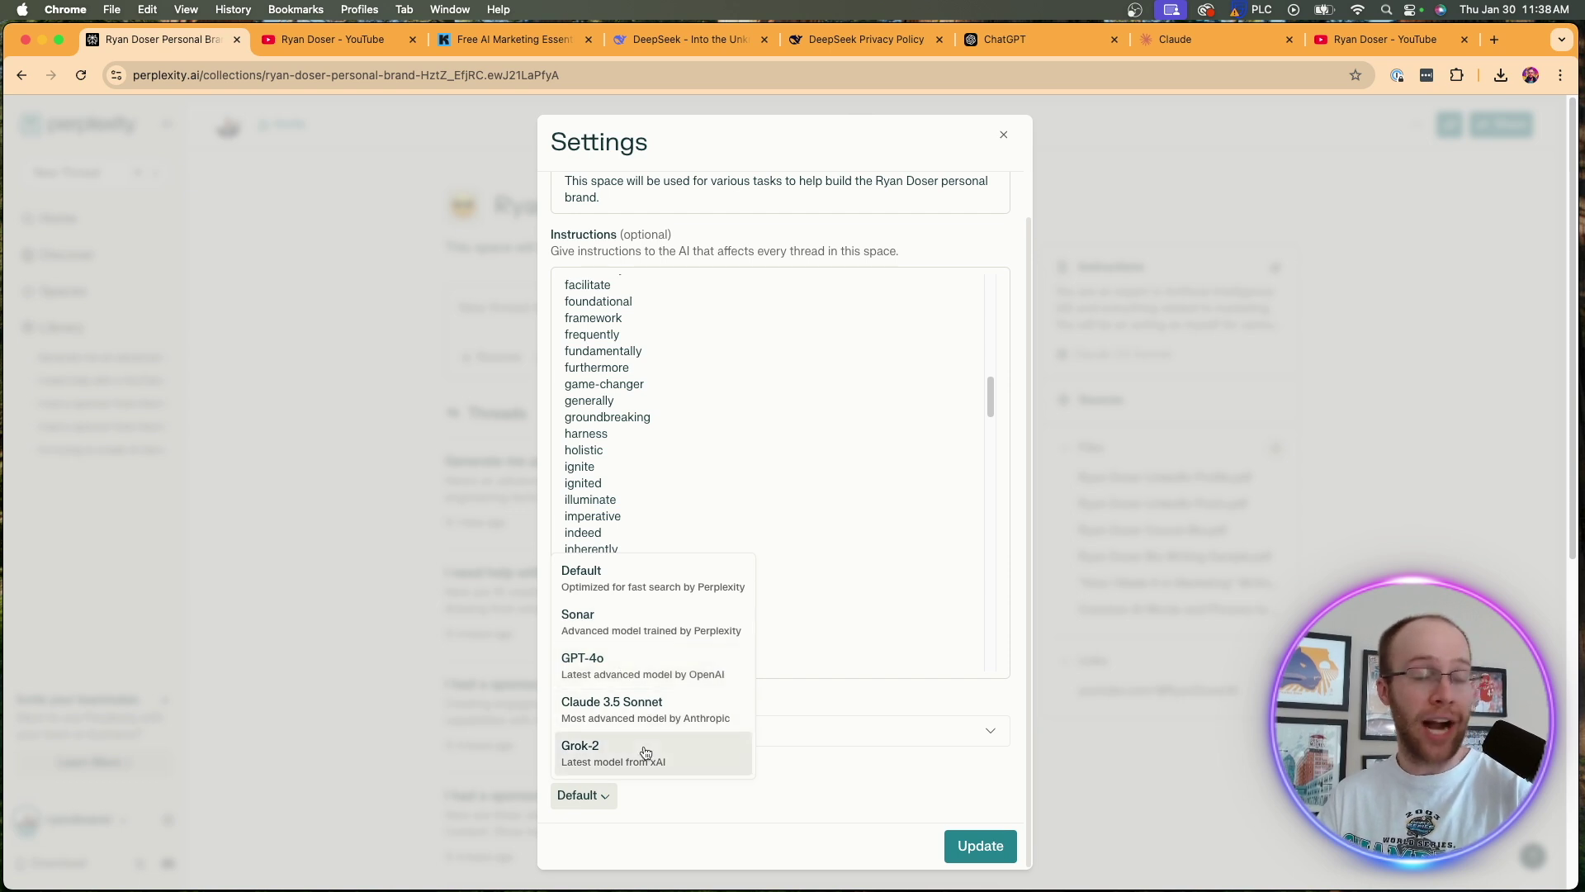
click(647, 704)
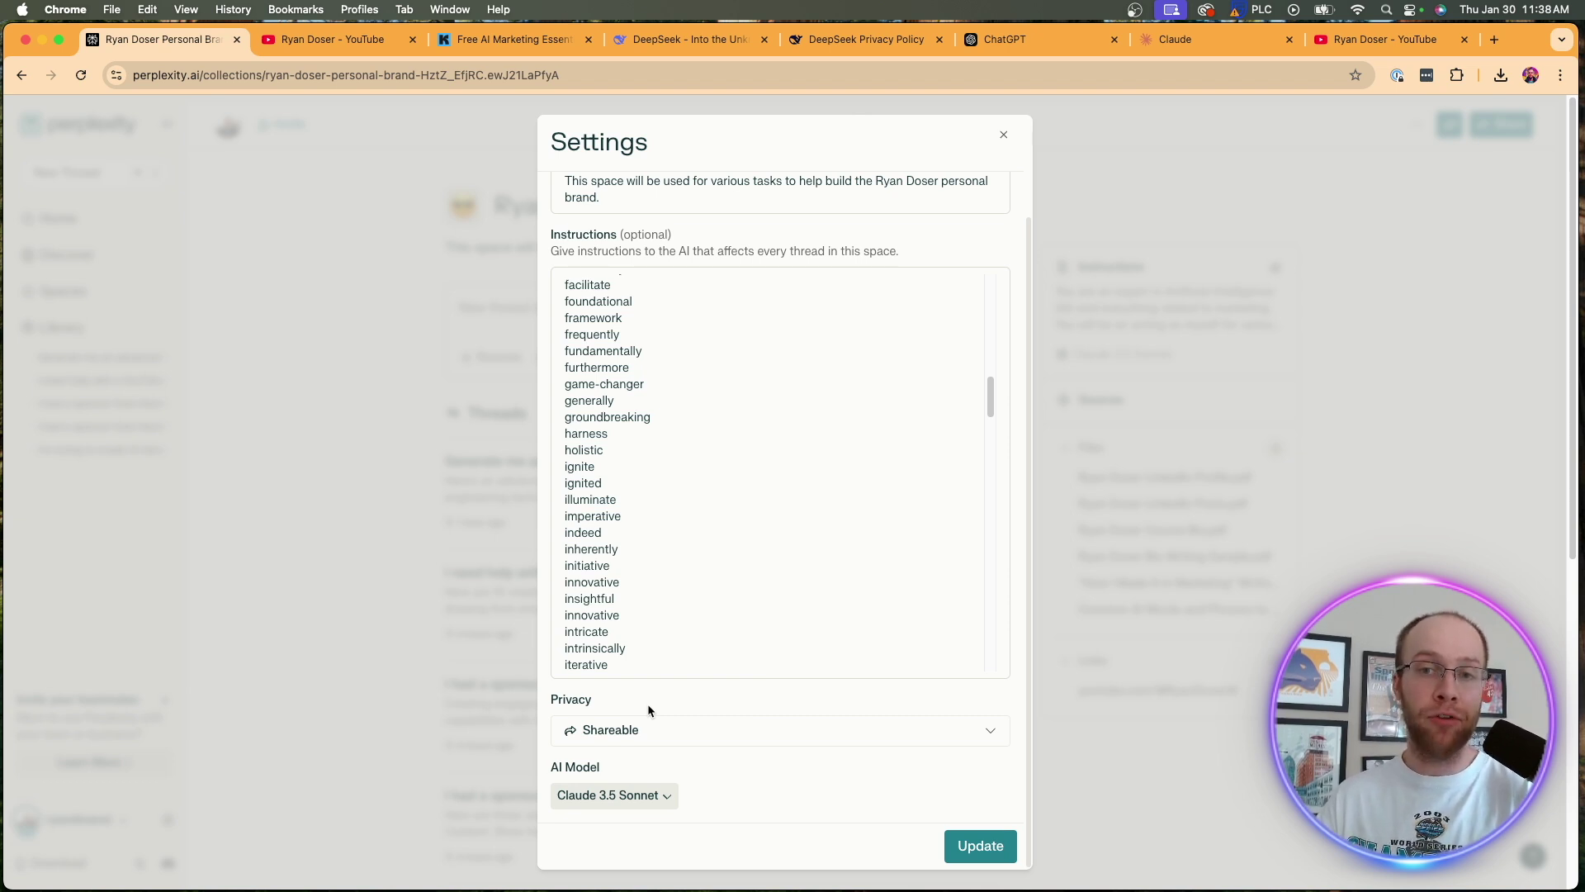
click(981, 845)
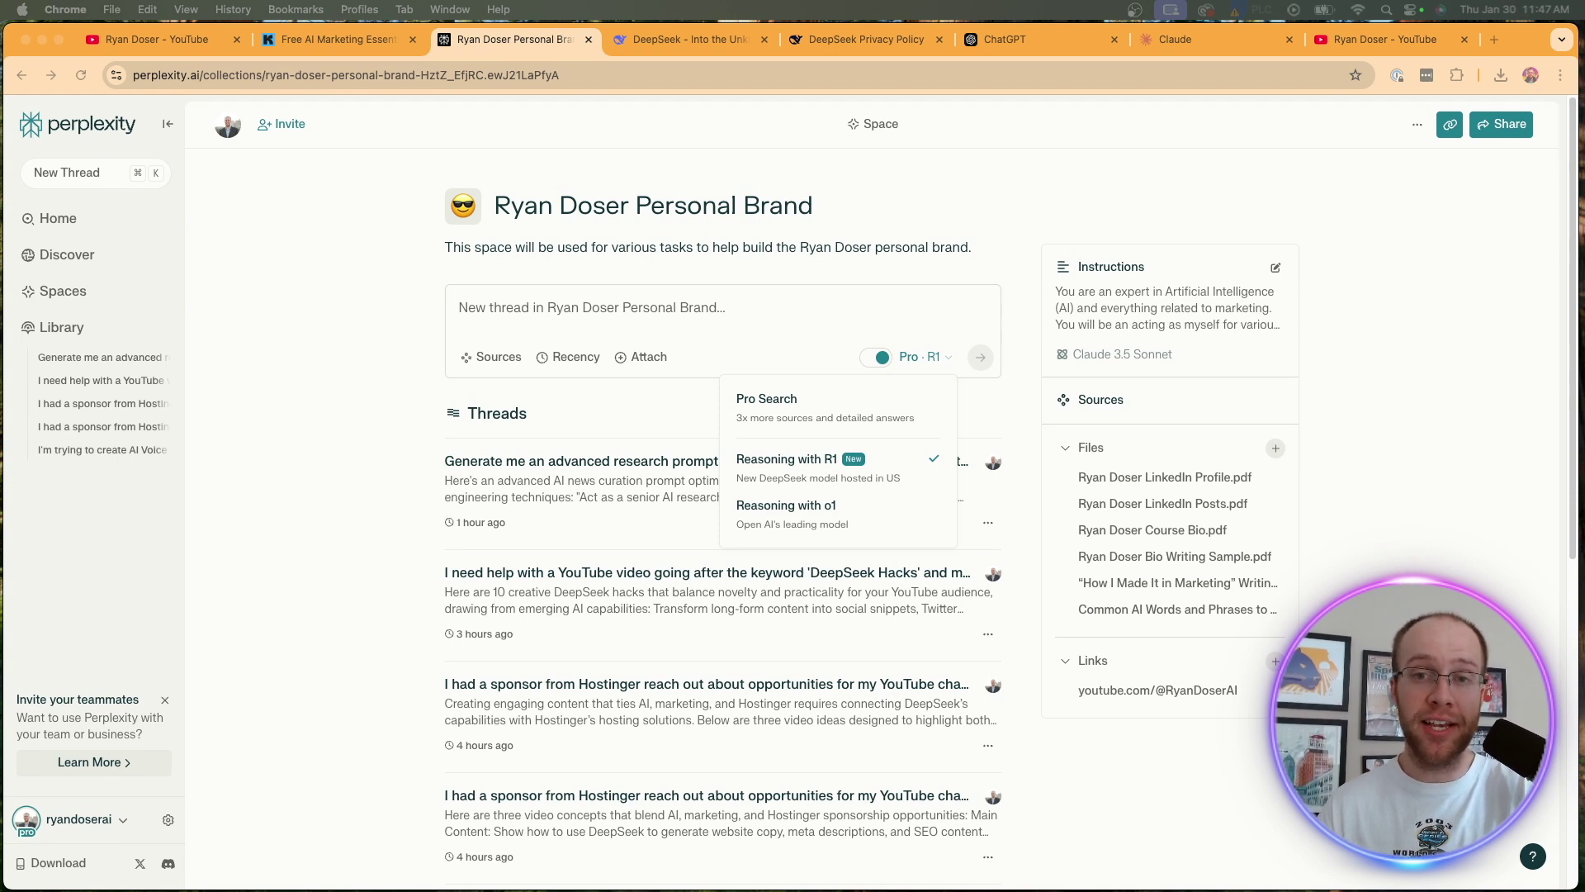
Step: Recheck the search mode list, then switch to the DeepSeek Privacy Policy tab
click(1268, 306)
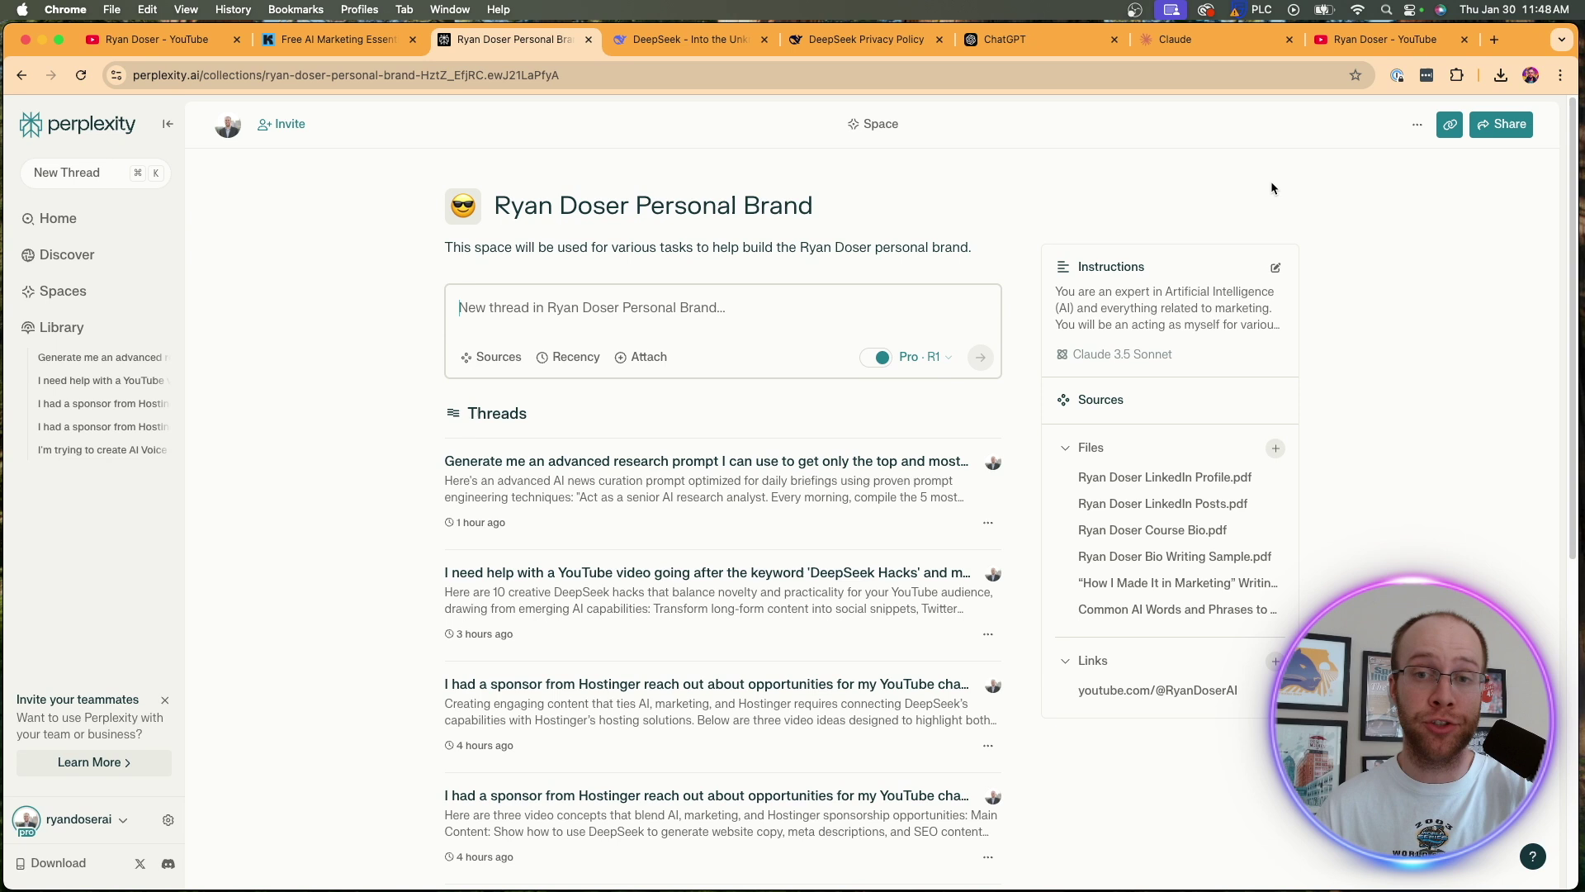
click(918, 358)
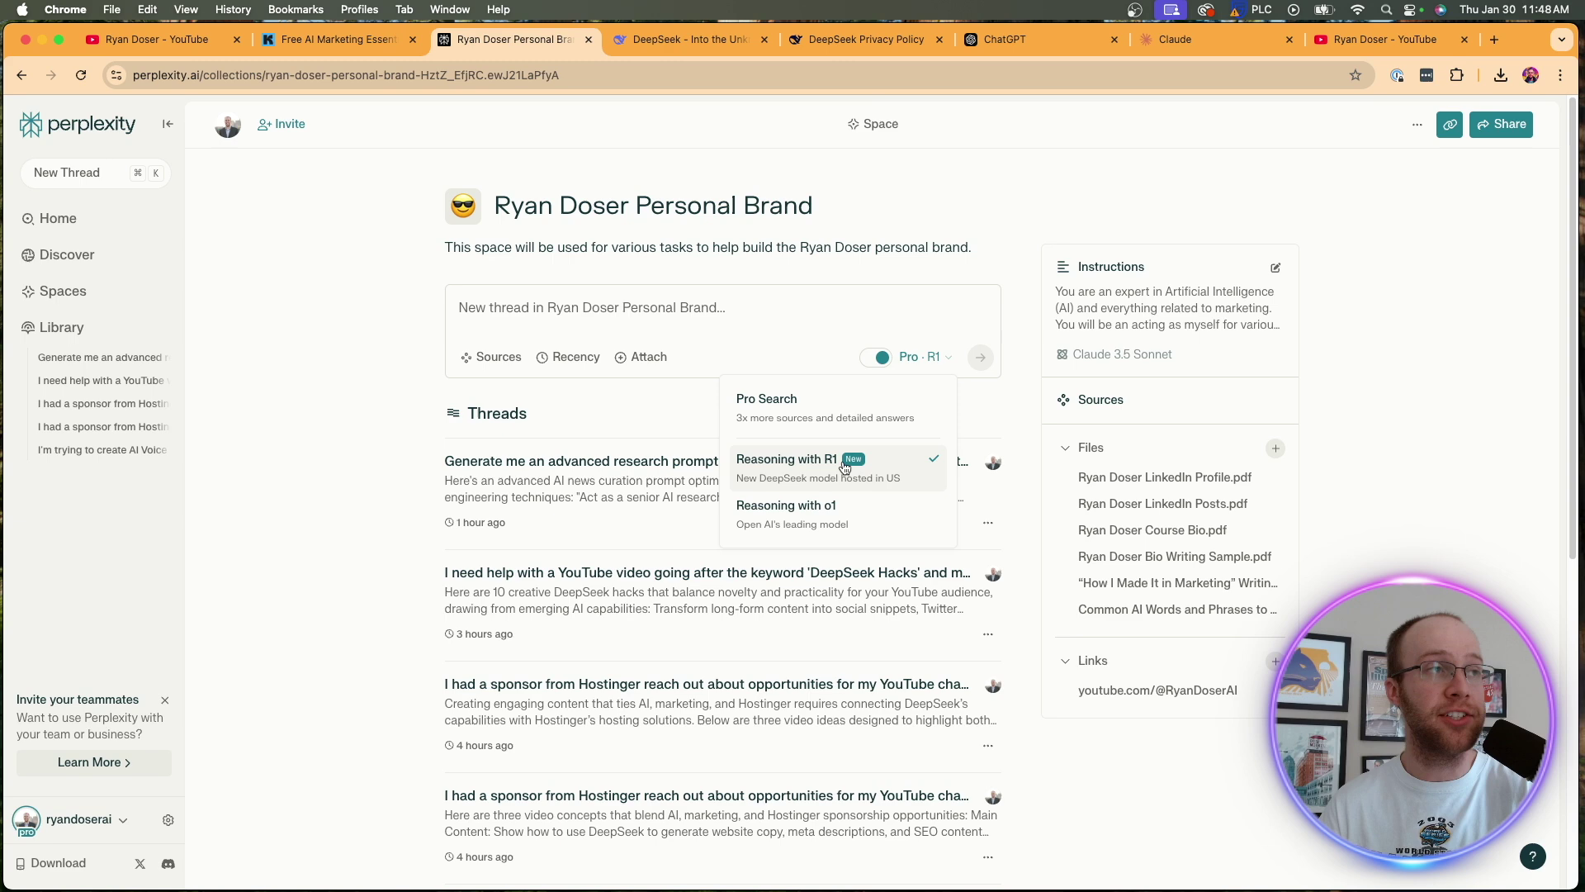
click(861, 42)
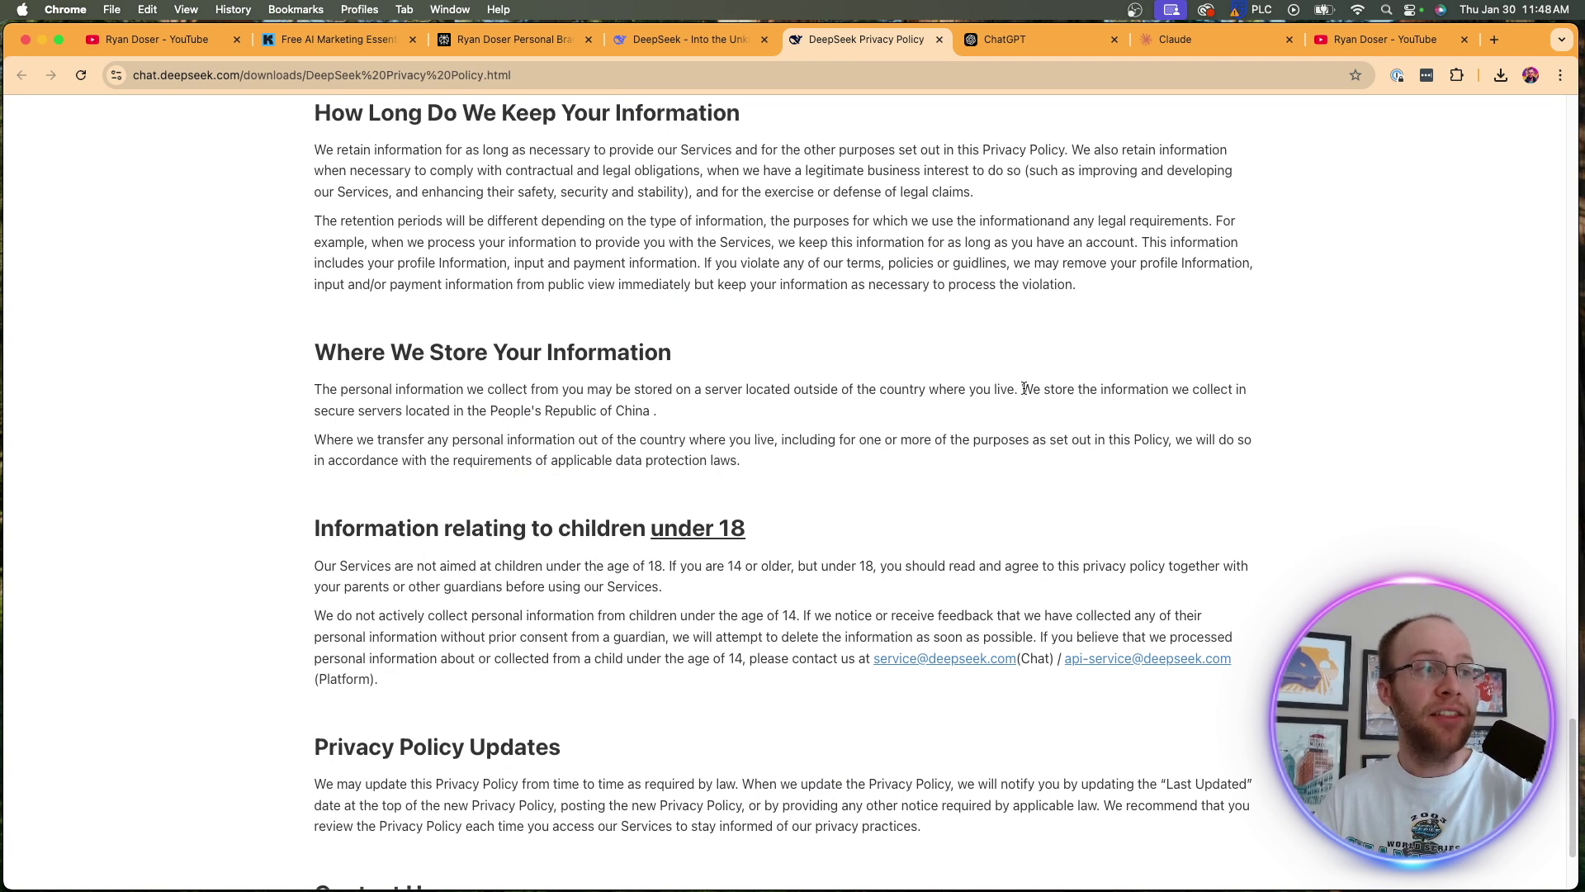
Step: Highlight the policy sentence about storing data on servers in China, then return to Perplexity
drag(1021, 389, 670, 414)
click(672, 412)
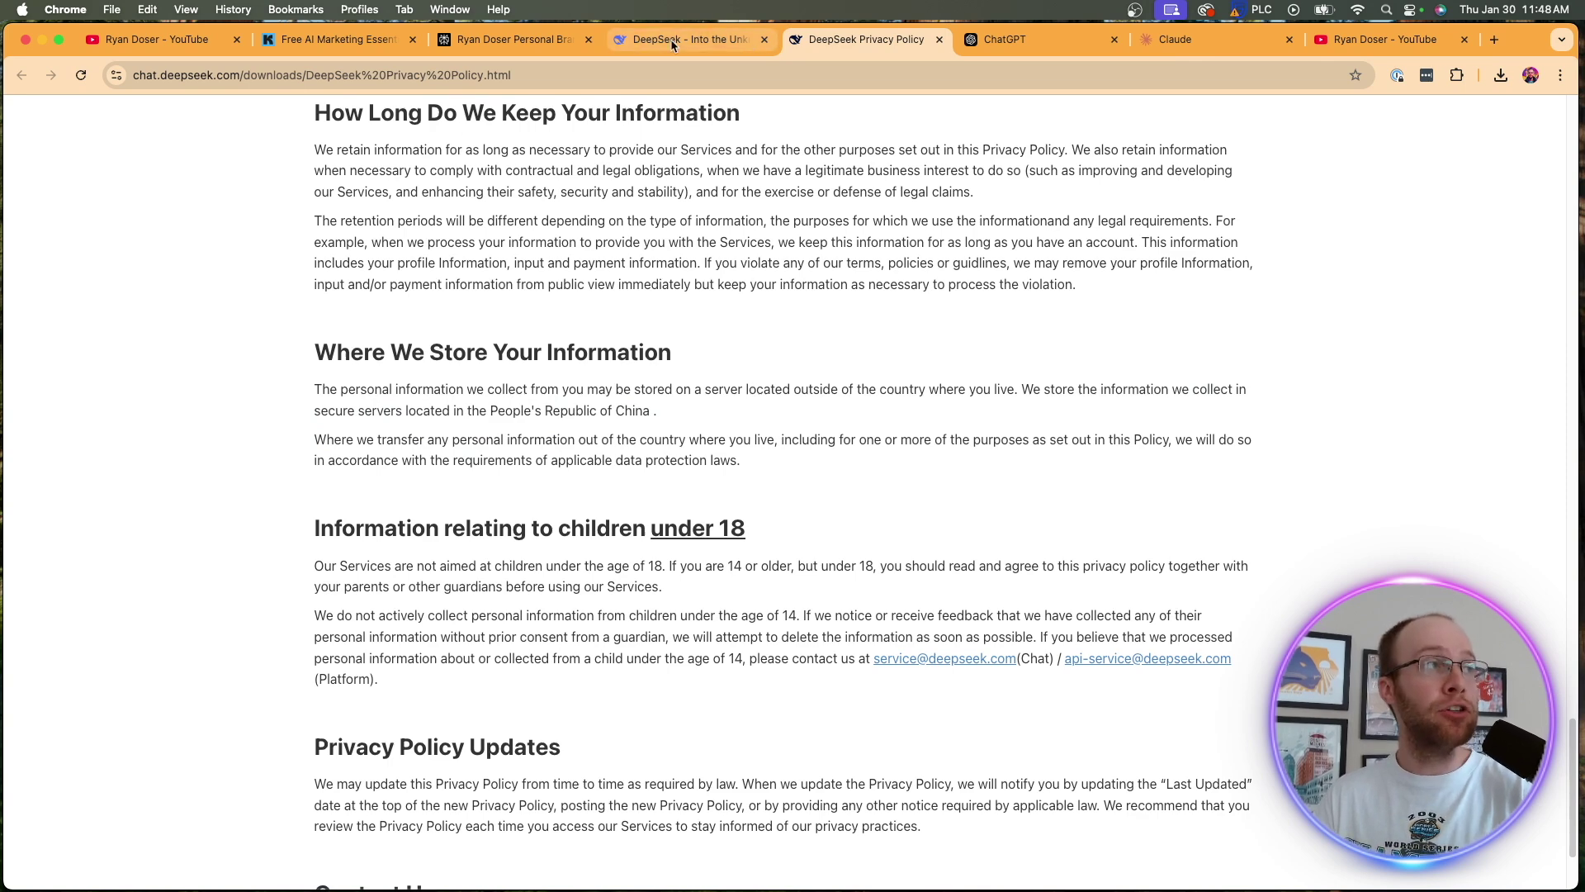
click(541, 45)
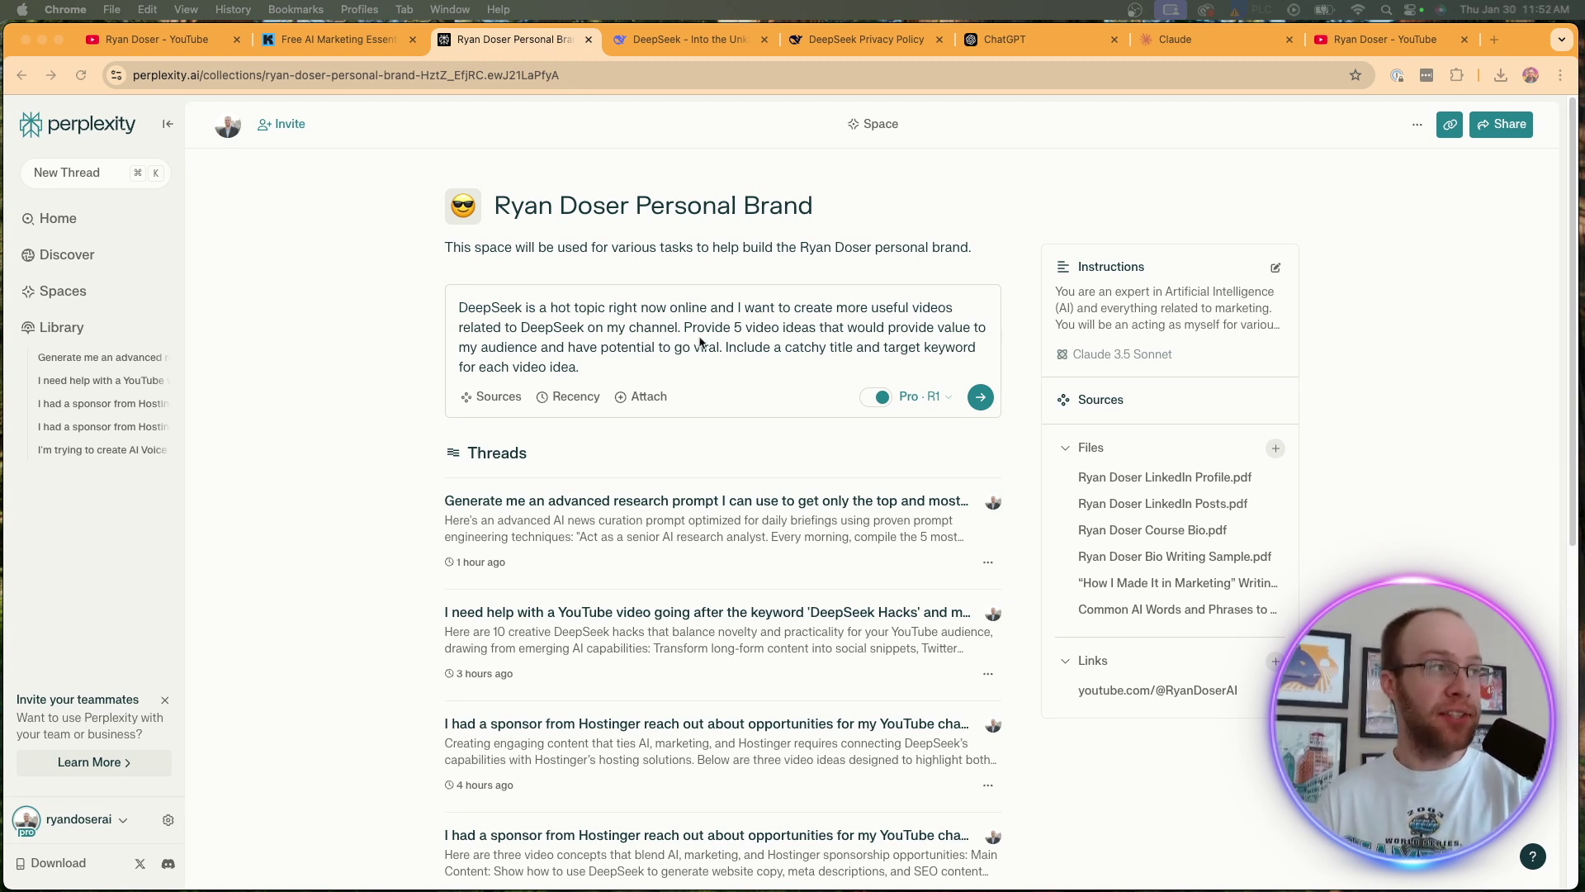
Step: Review the 5 viral DeepSeek video-ideas prompt and send it using Reasoning with R1
click(476, 307)
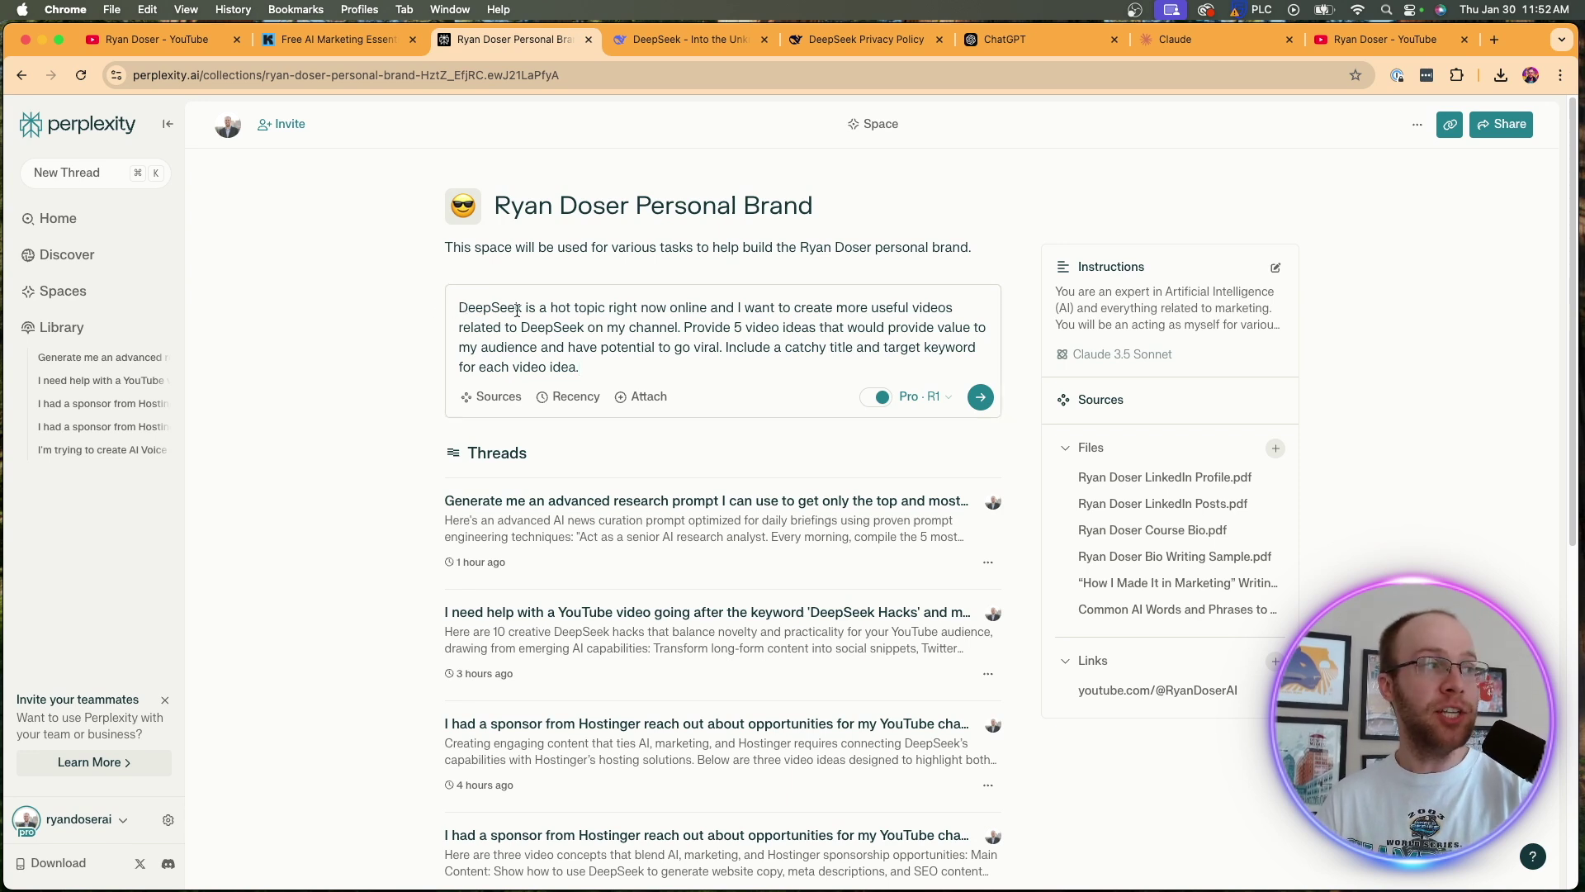
drag(509, 309, 699, 316)
click(698, 316)
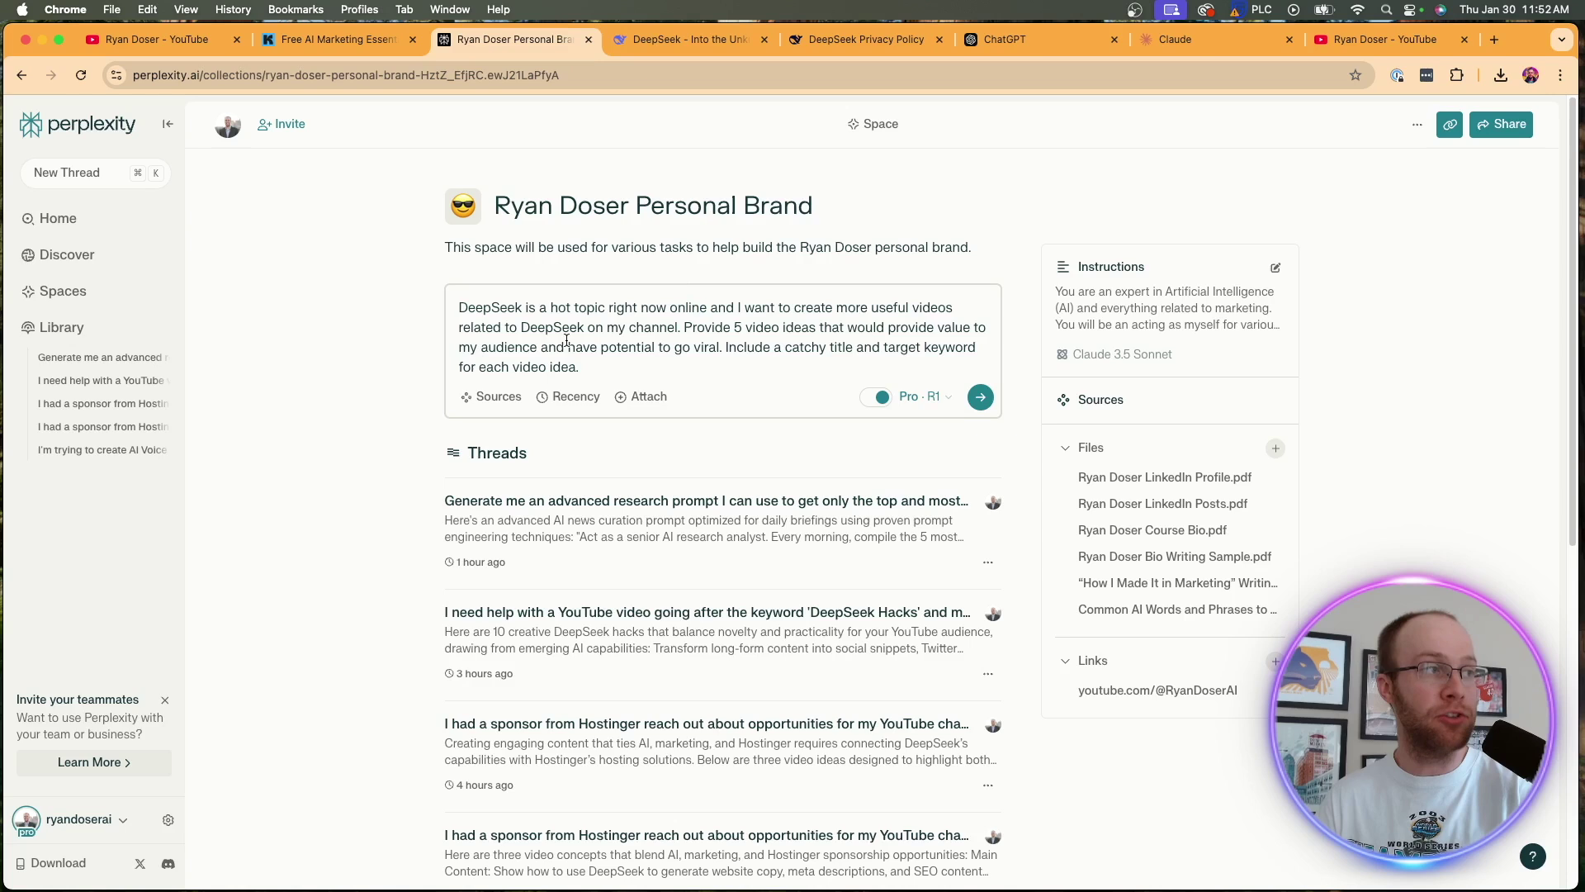
drag(510, 327, 725, 347)
click(698, 314)
drag(725, 347, 580, 367)
click(761, 326)
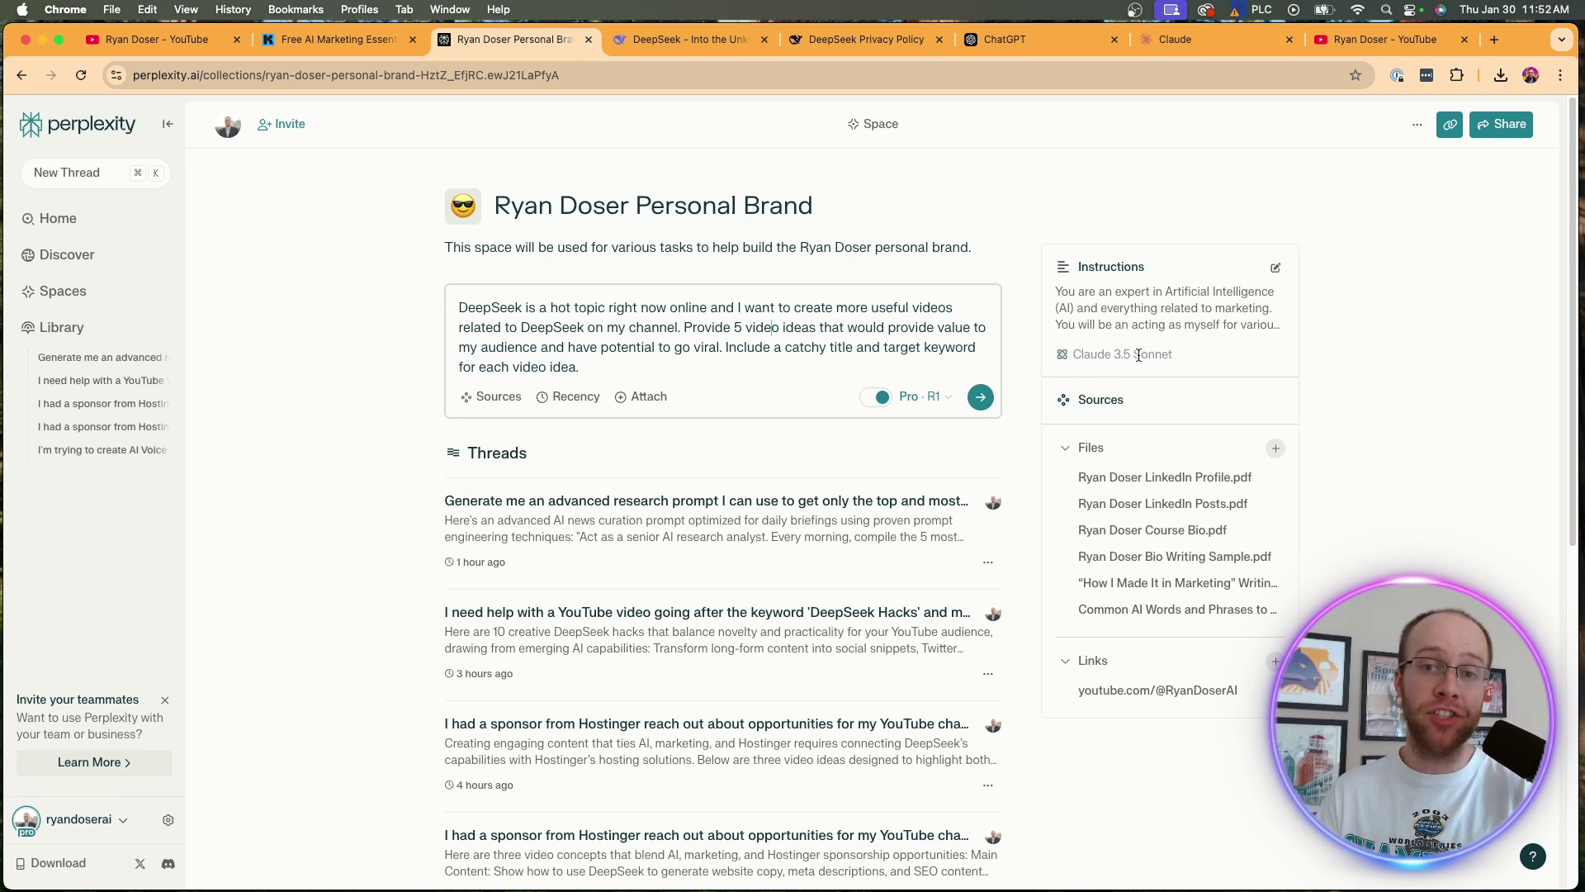
click(926, 397)
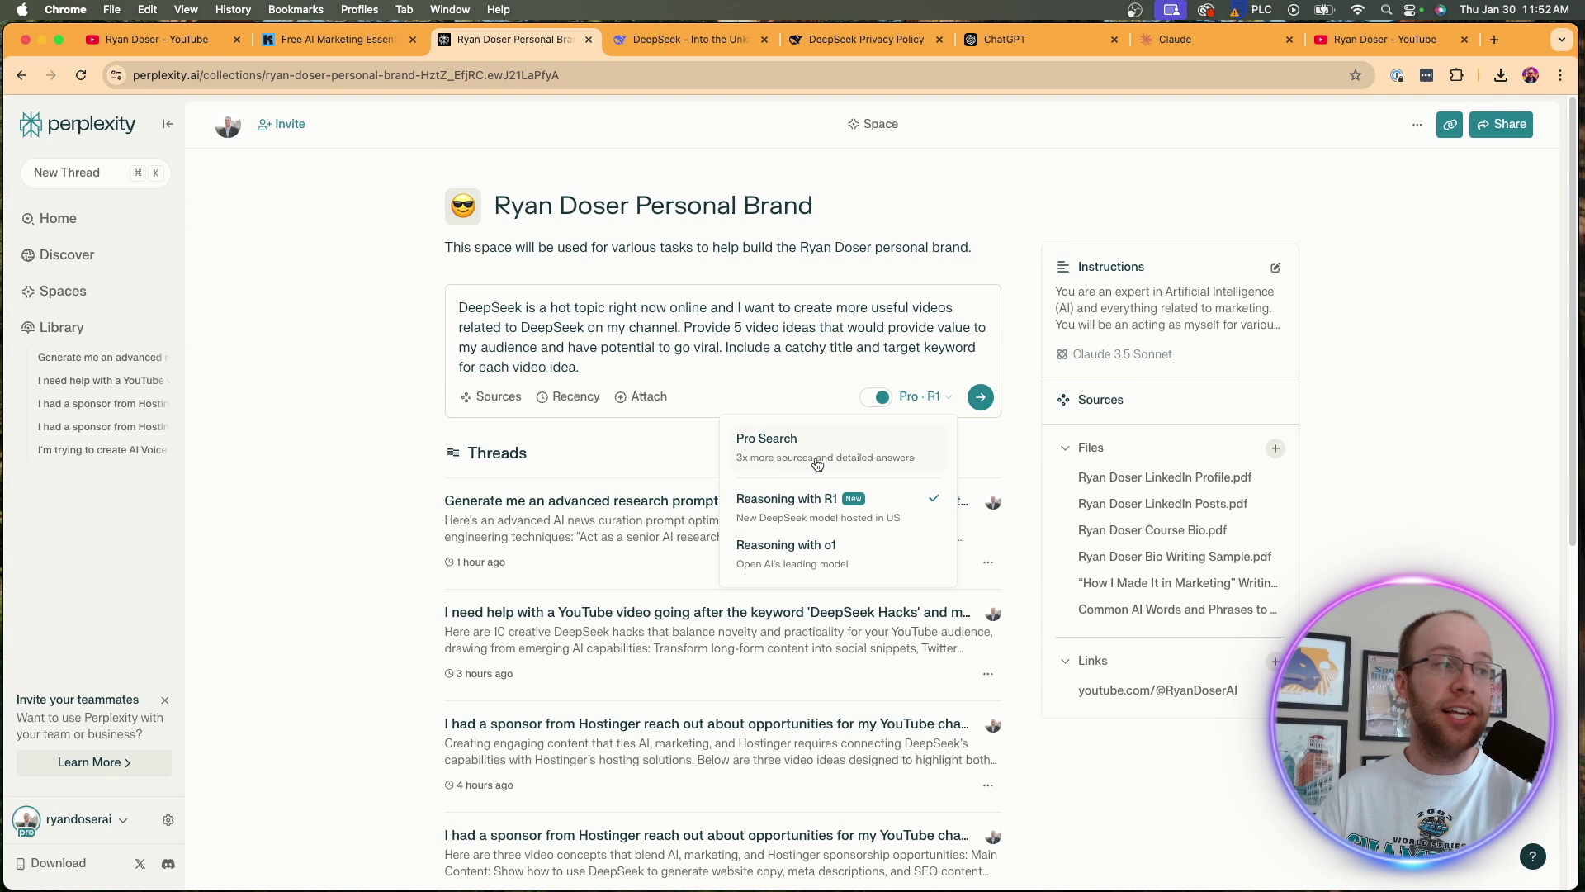
click(980, 398)
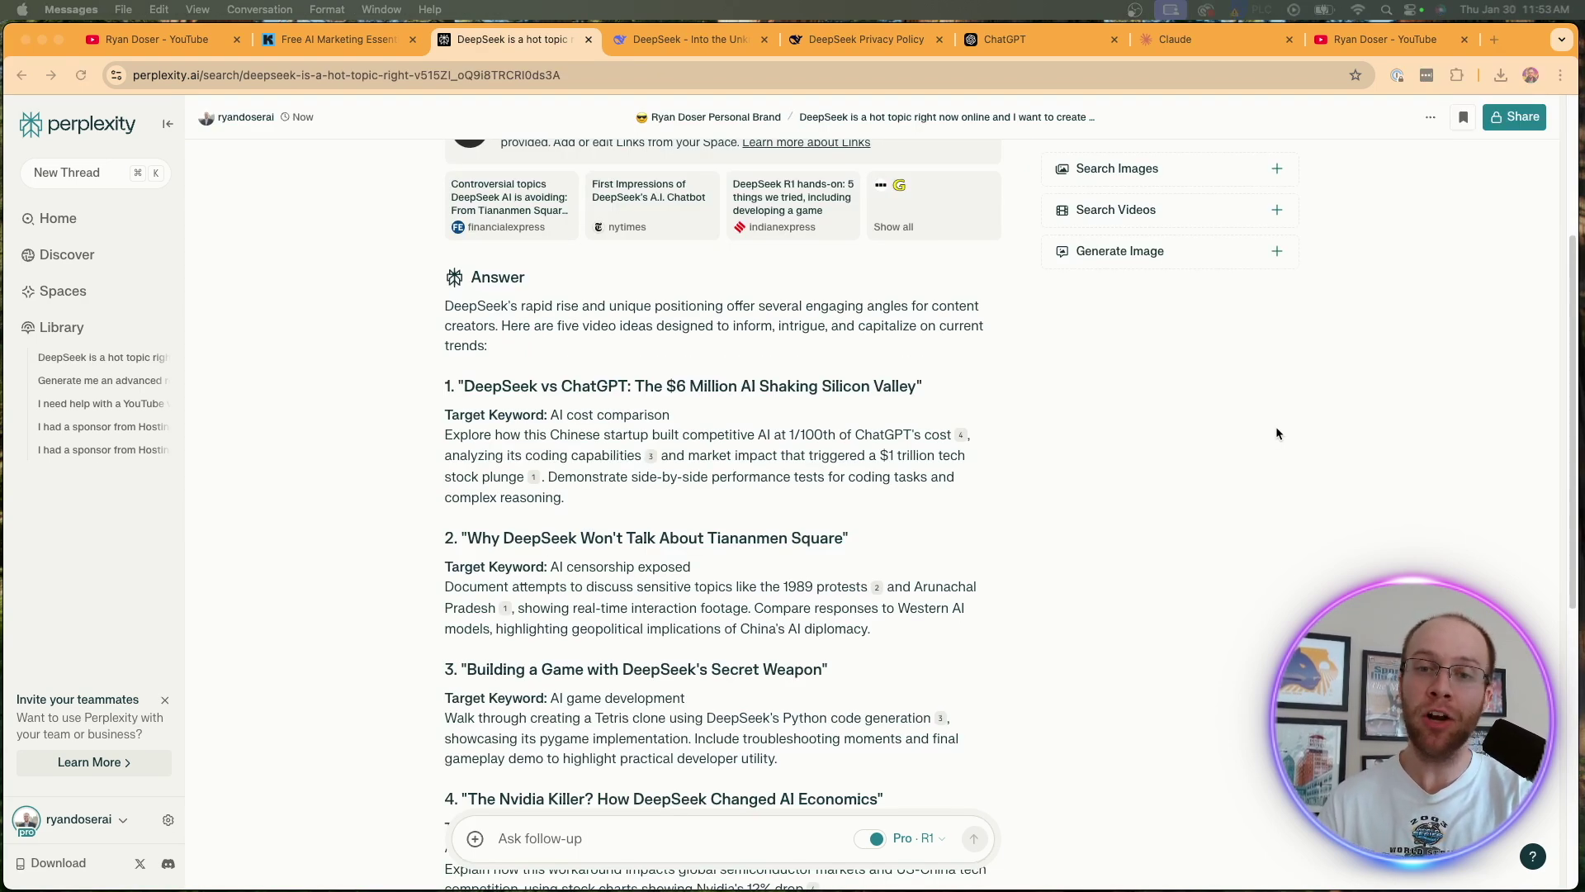
click(1213, 415)
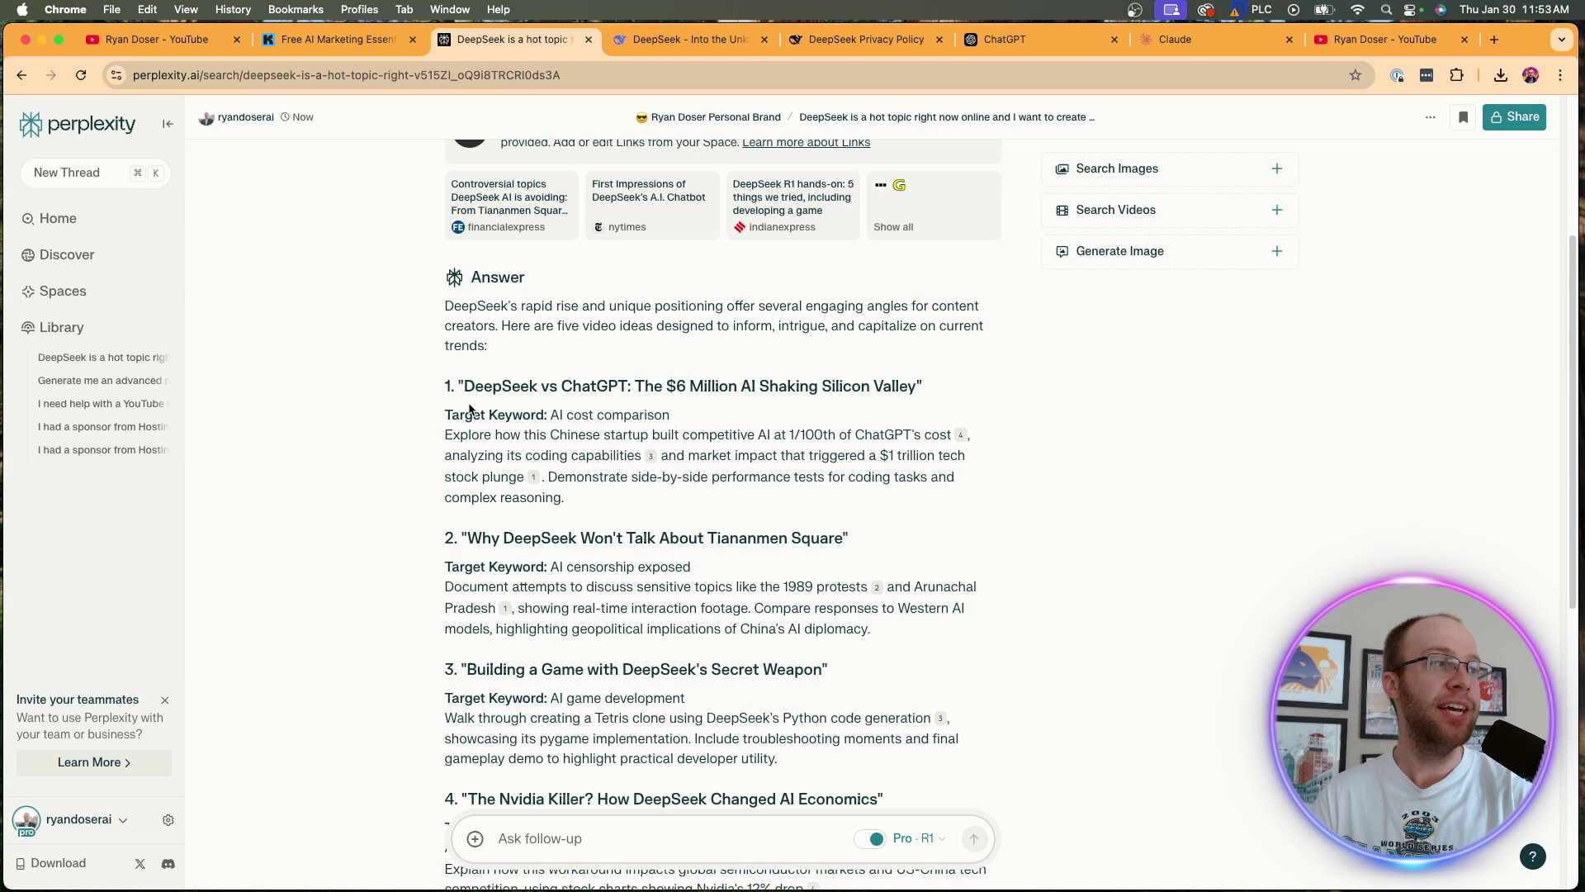
drag(476, 386, 803, 385)
click(821, 388)
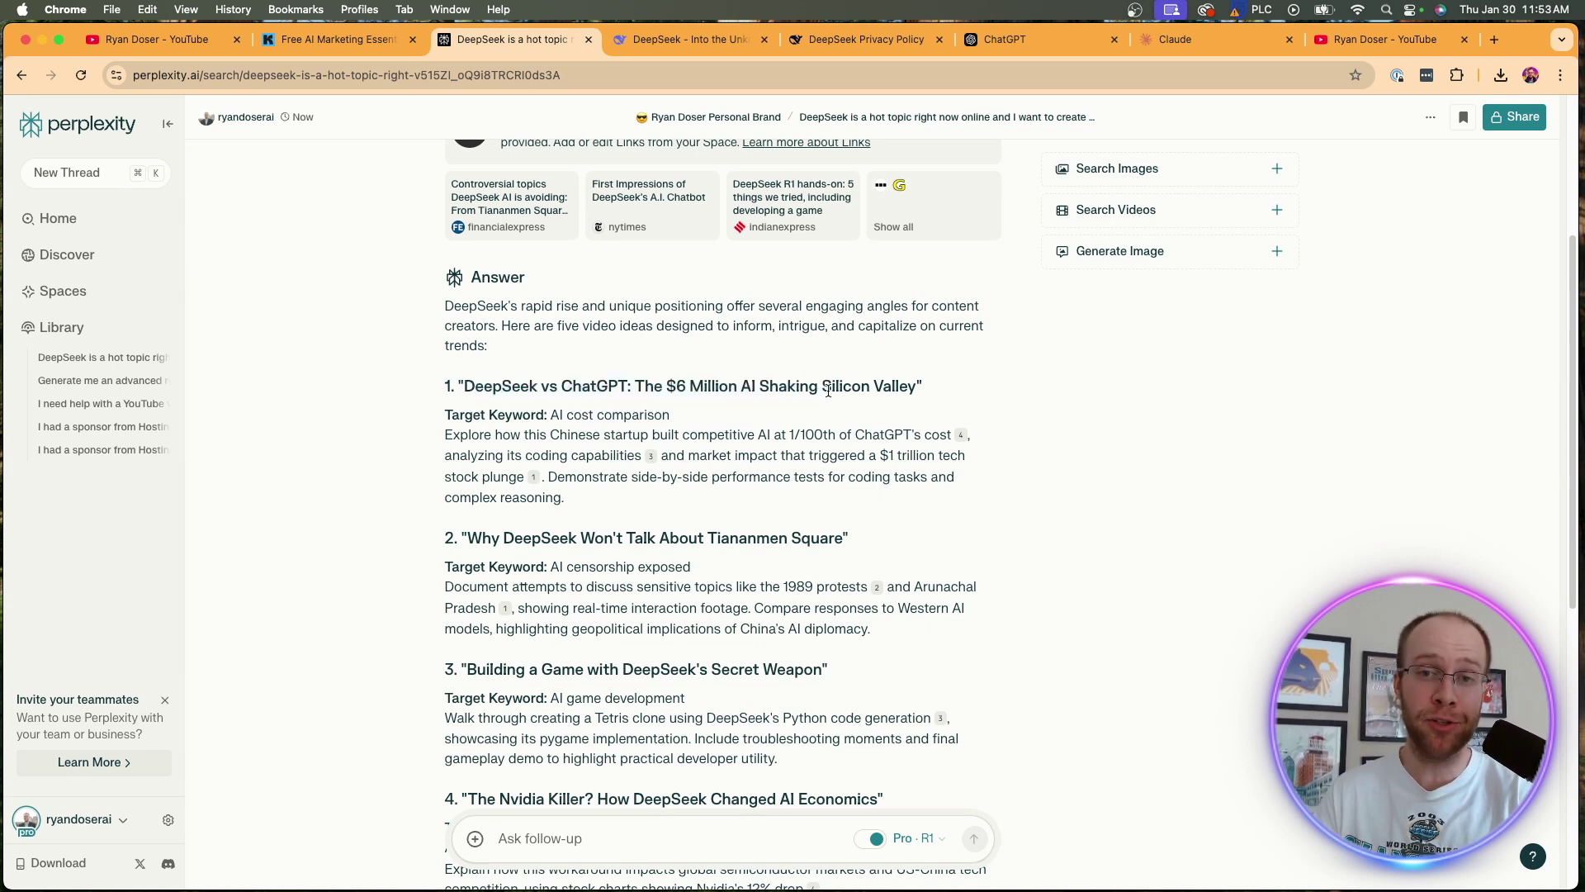
drag(467, 538, 805, 539)
click(845, 530)
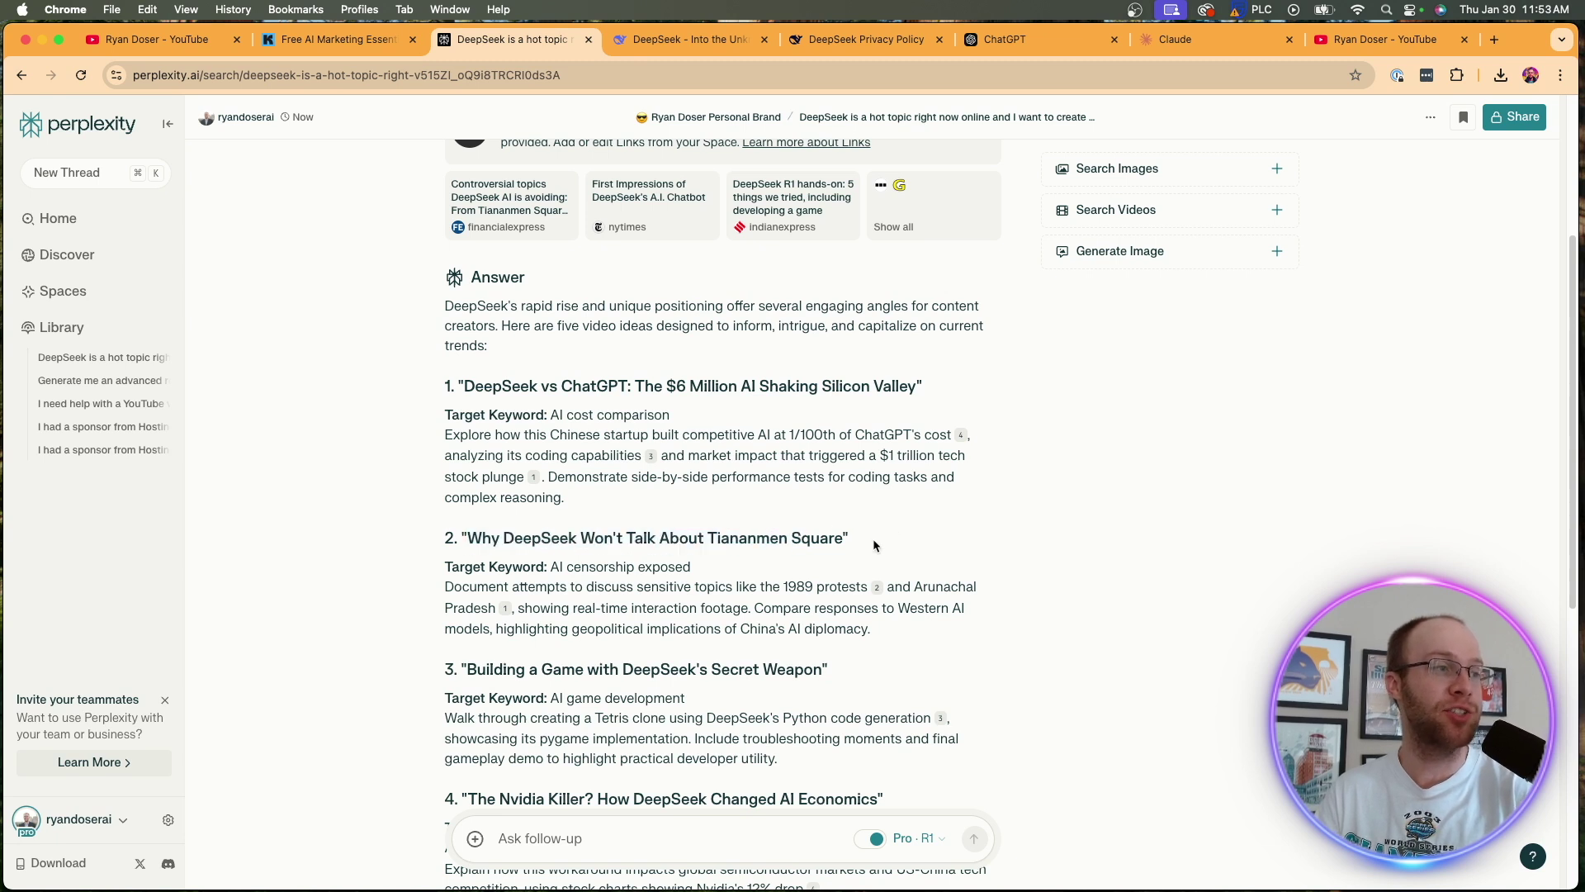
scroll(874, 544, down, 4)
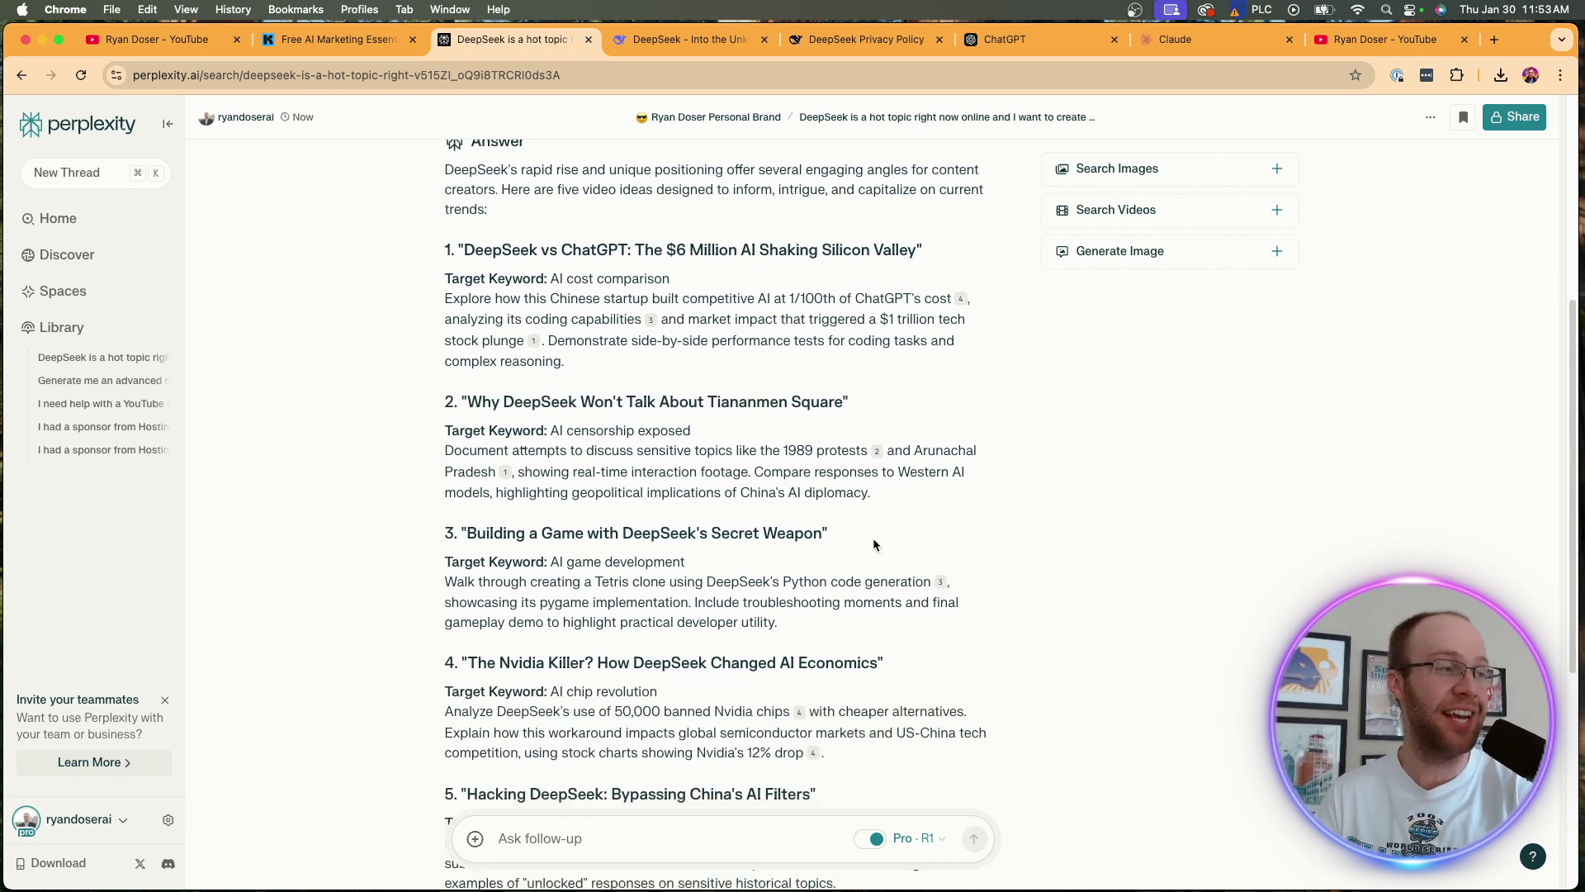
drag(478, 514, 726, 515)
click(725, 528)
scroll(661, 512, down, 4)
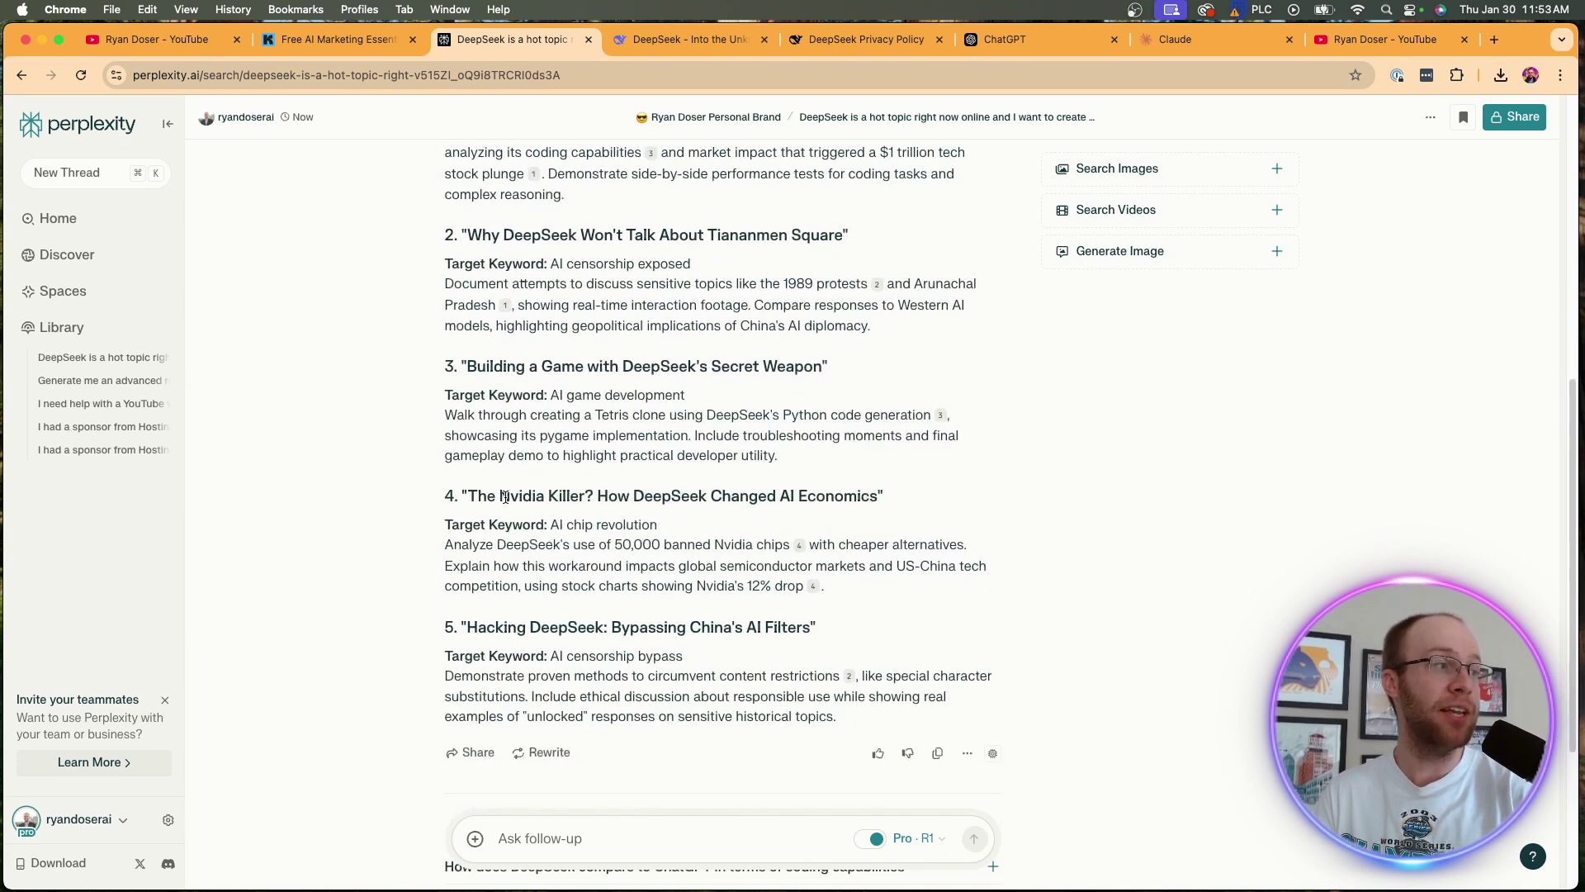
drag(500, 498, 725, 499)
click(725, 499)
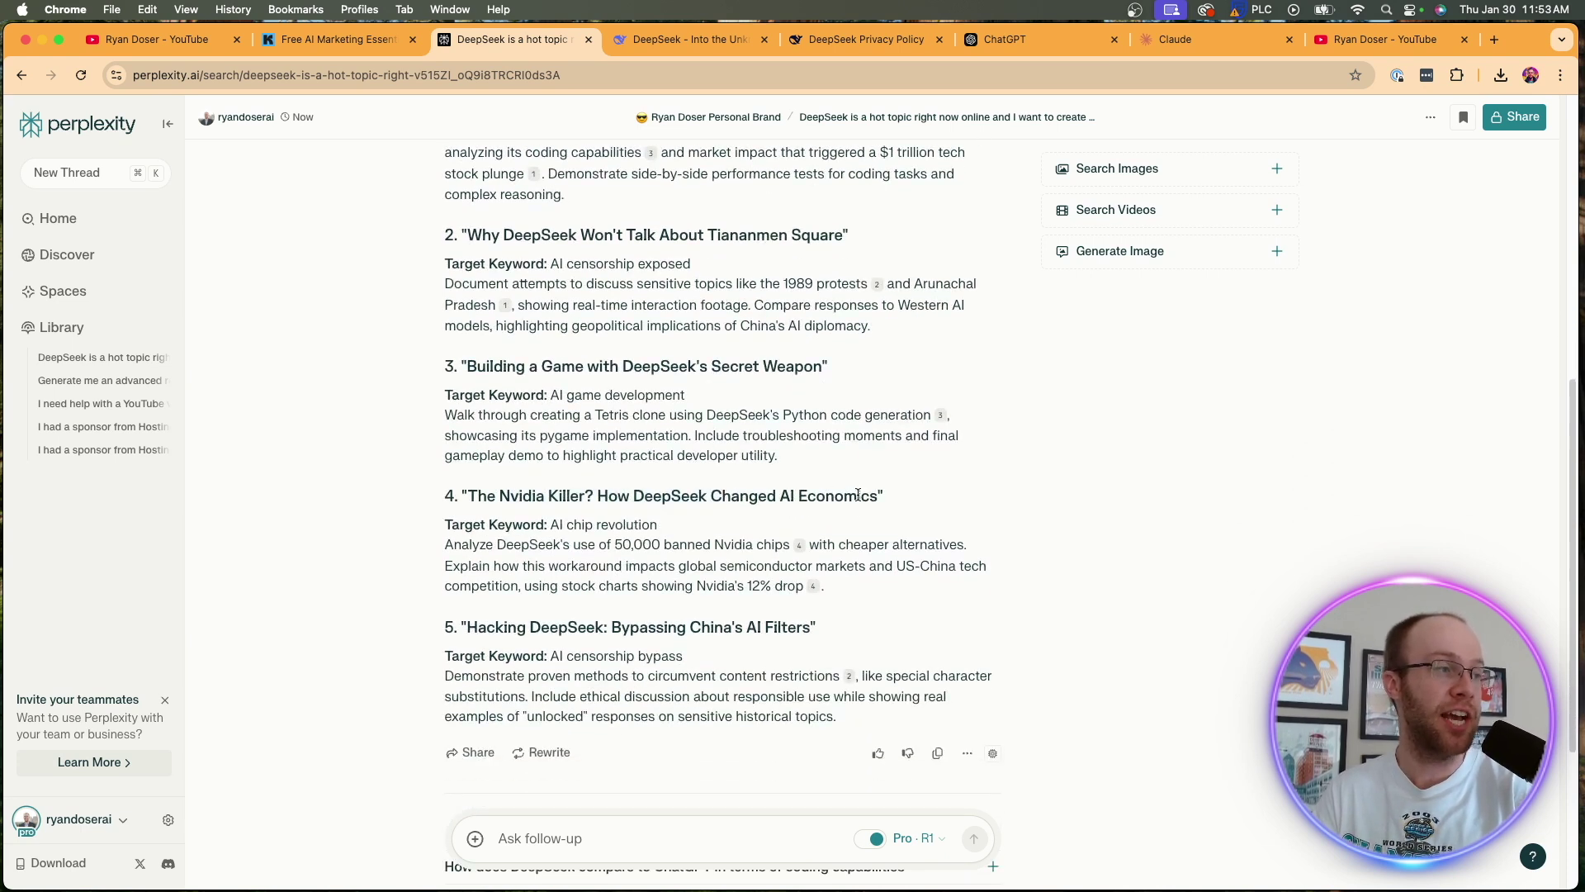
drag(486, 628, 554, 627)
click(742, 621)
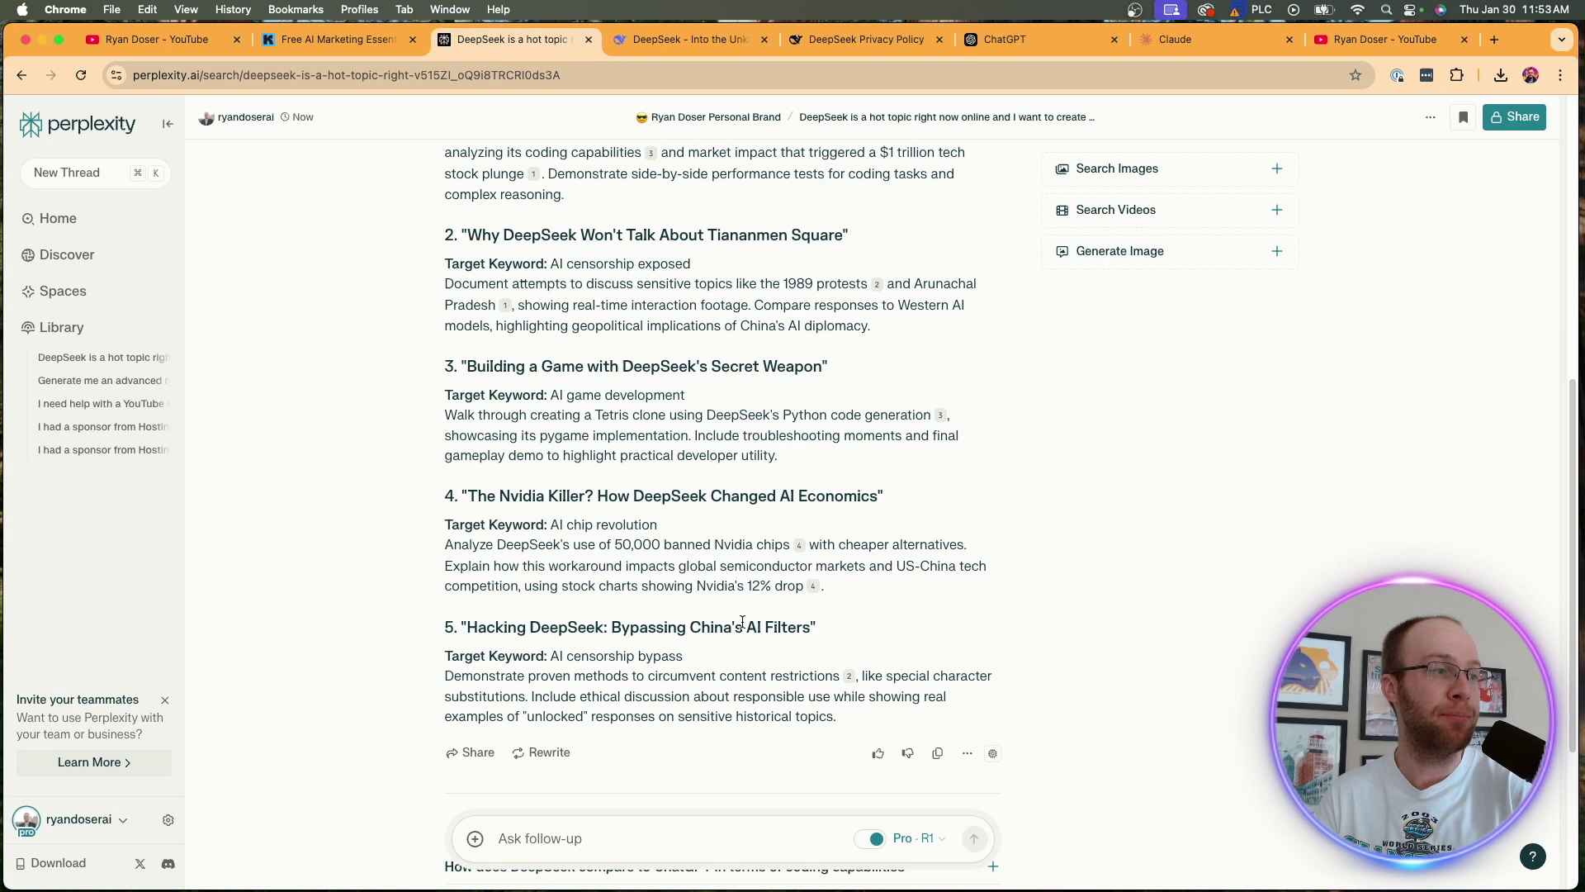
mouse_move(742, 621)
mouse_down()
mouse_move(773, 621)
mouse_move(726, 621)
mouse_up()
click(908, 620)
scroll(914, 619, up, 10)
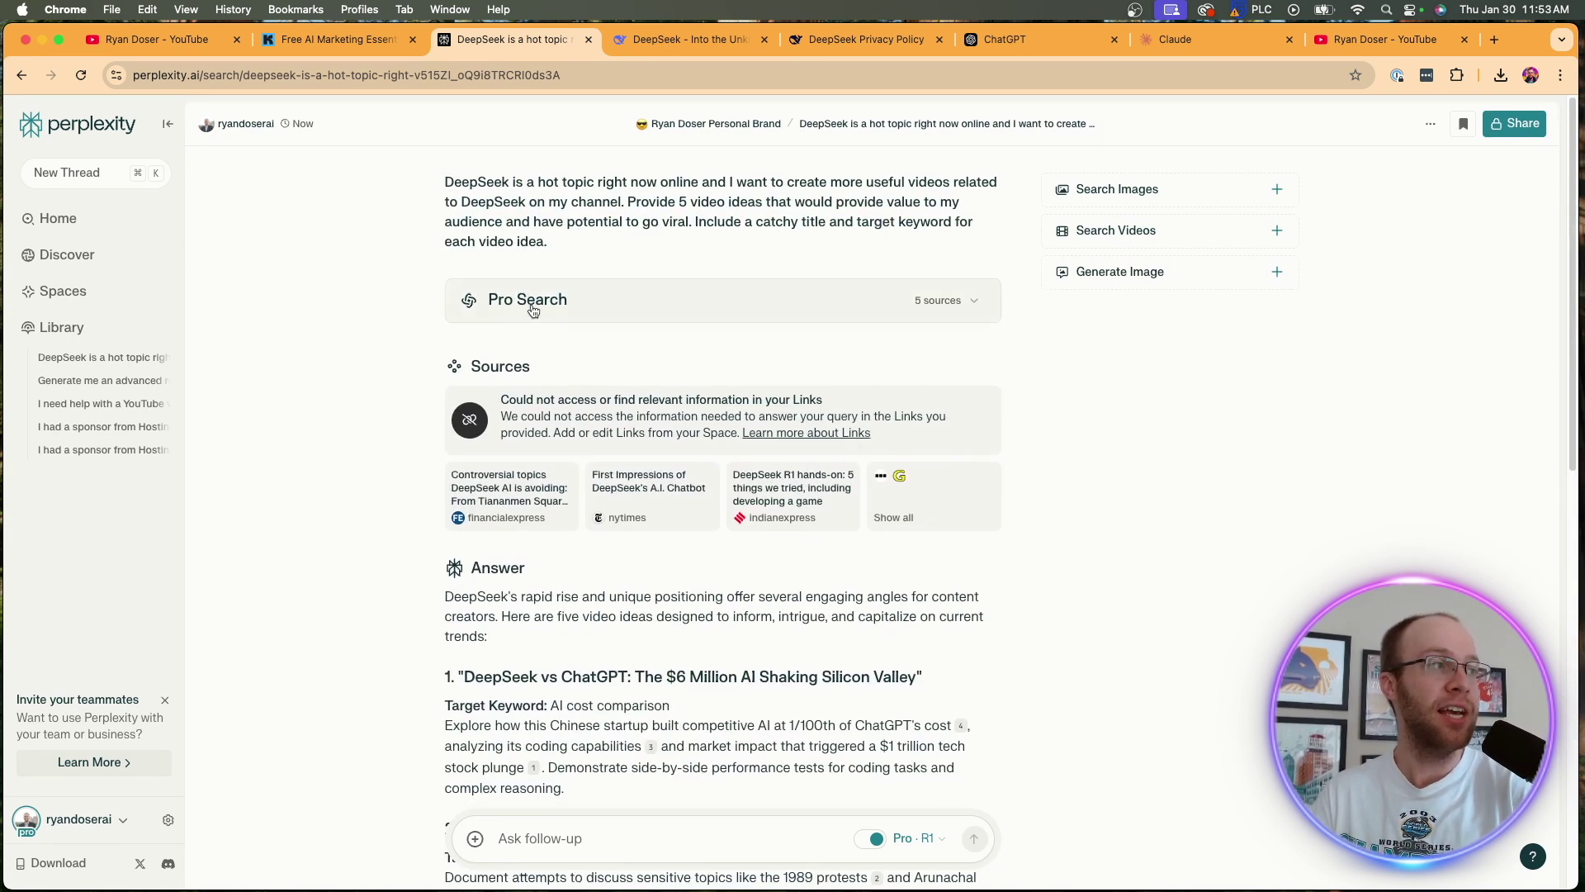
Step: Expand the answer's research and reasoning steps and scroll through the response
click(948, 308)
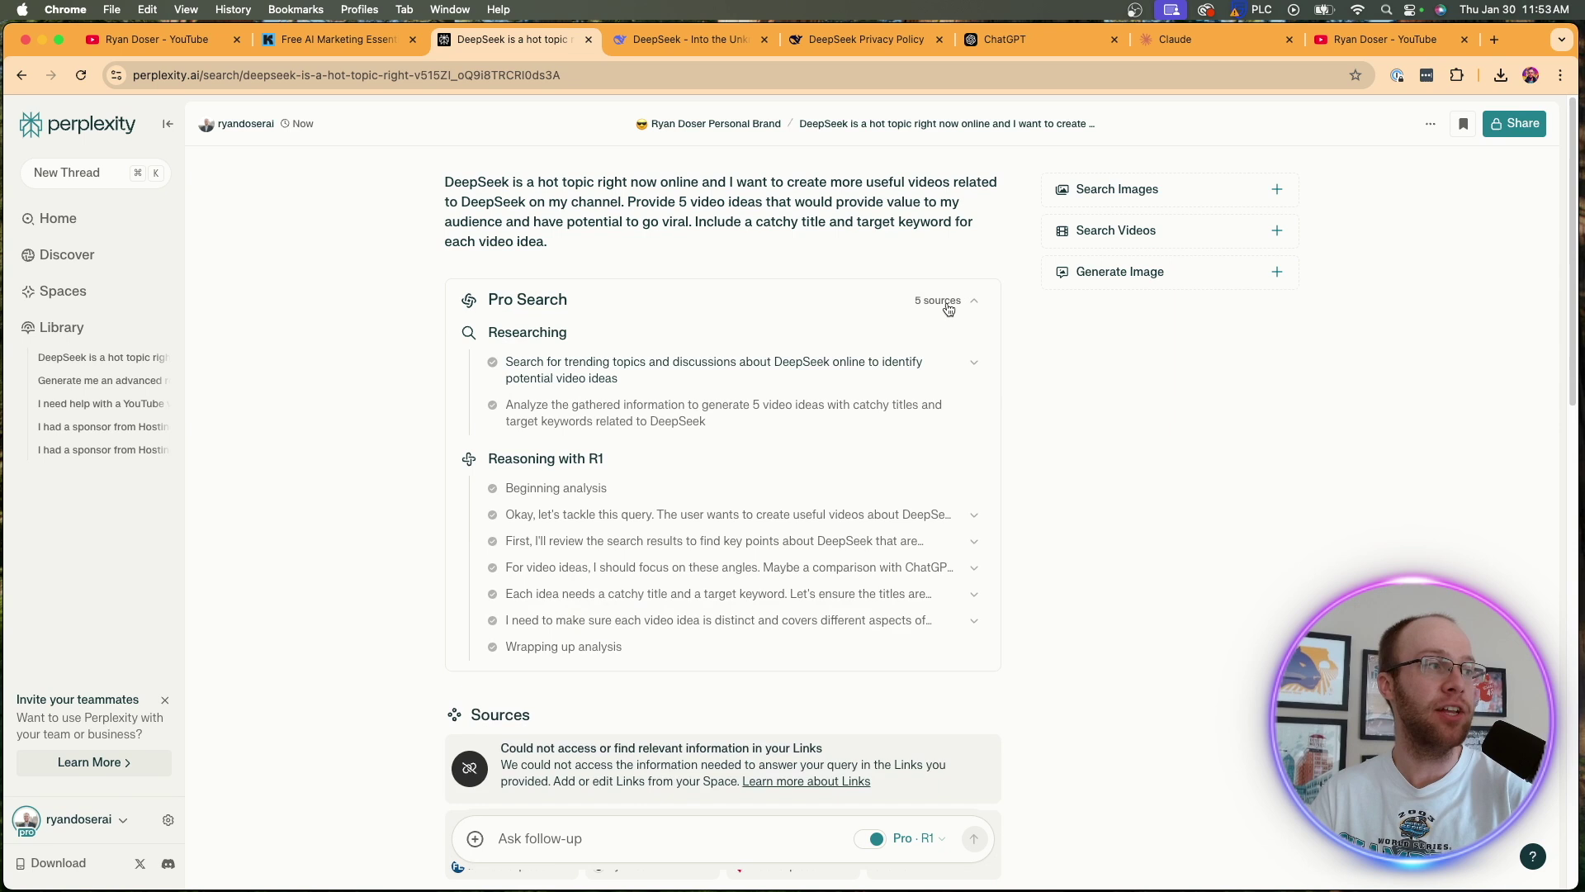
scroll(700, 565, down, 1)
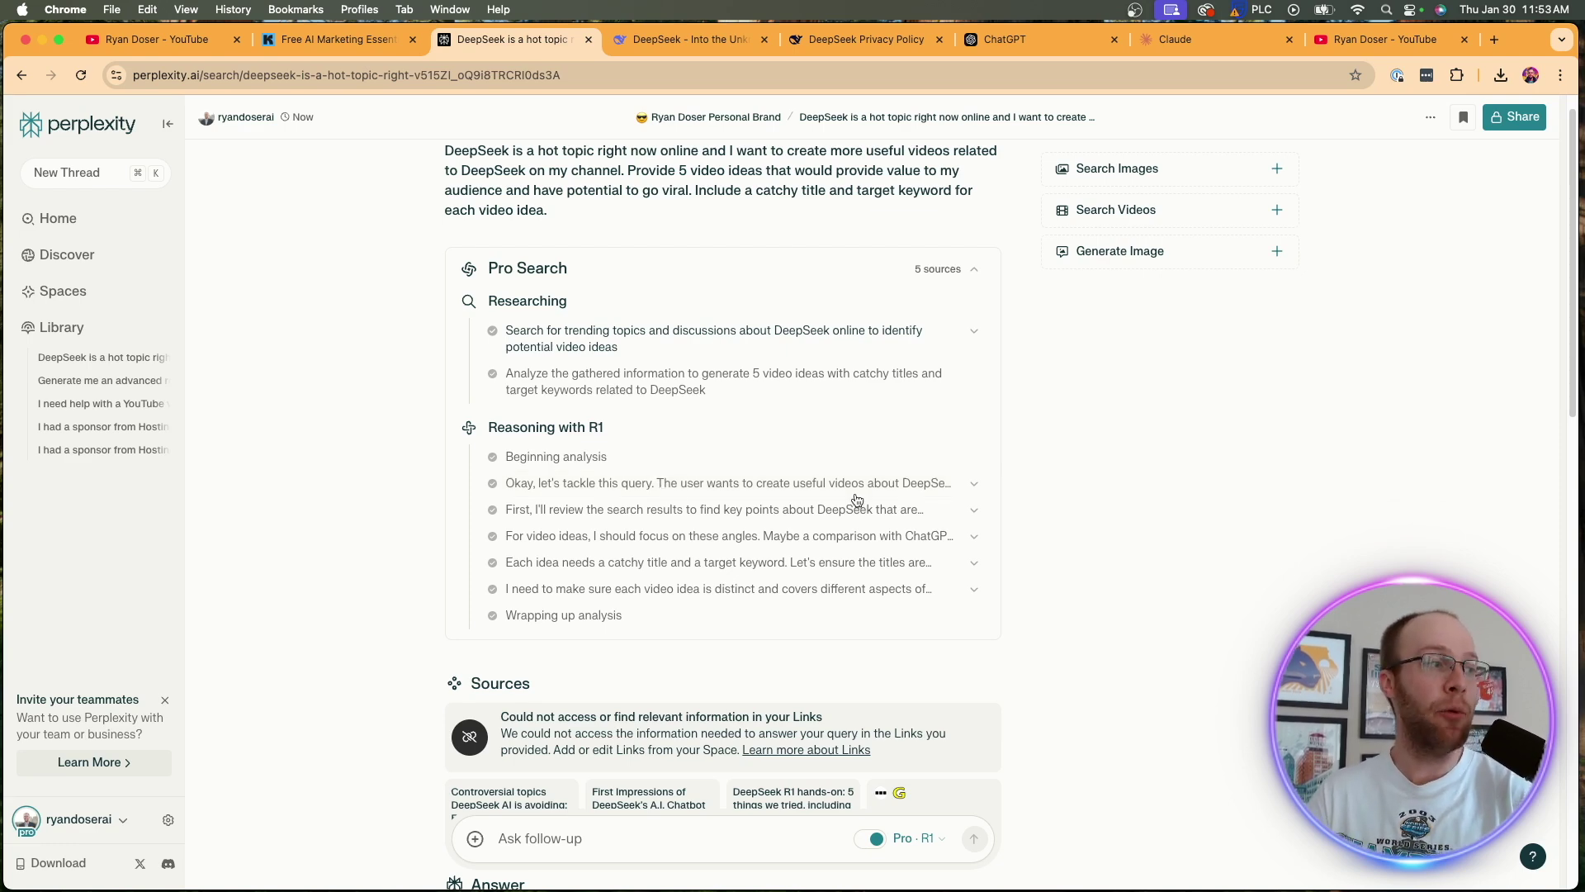
scroll(732, 436, down, 10)
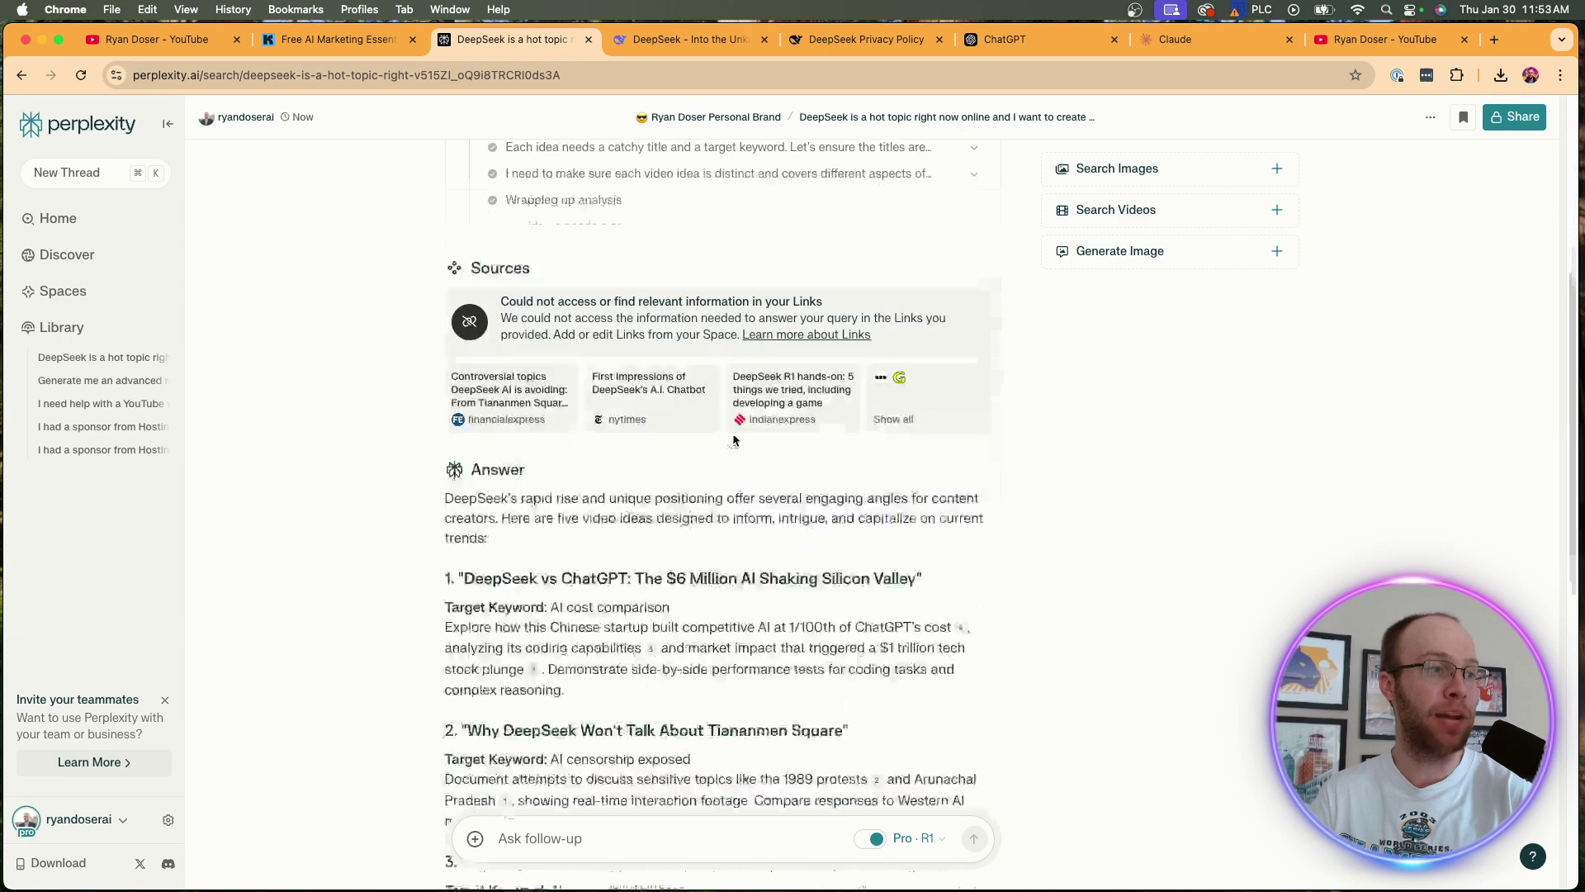
scroll(827, 353, down, 2)
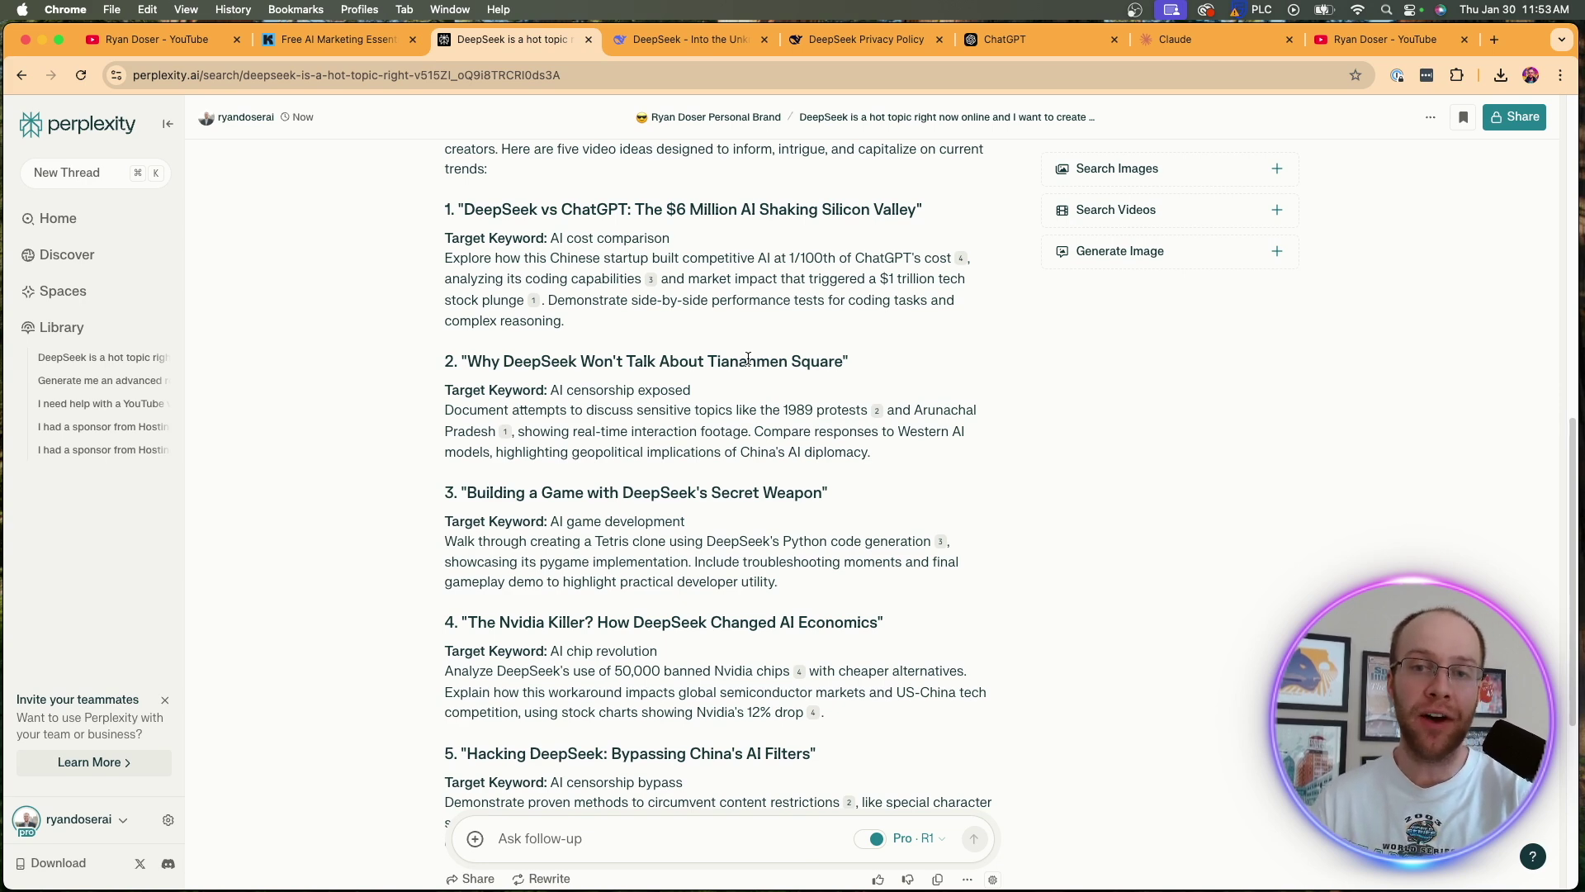
scroll(747, 359, down, 6)
scroll(747, 359, up, 5)
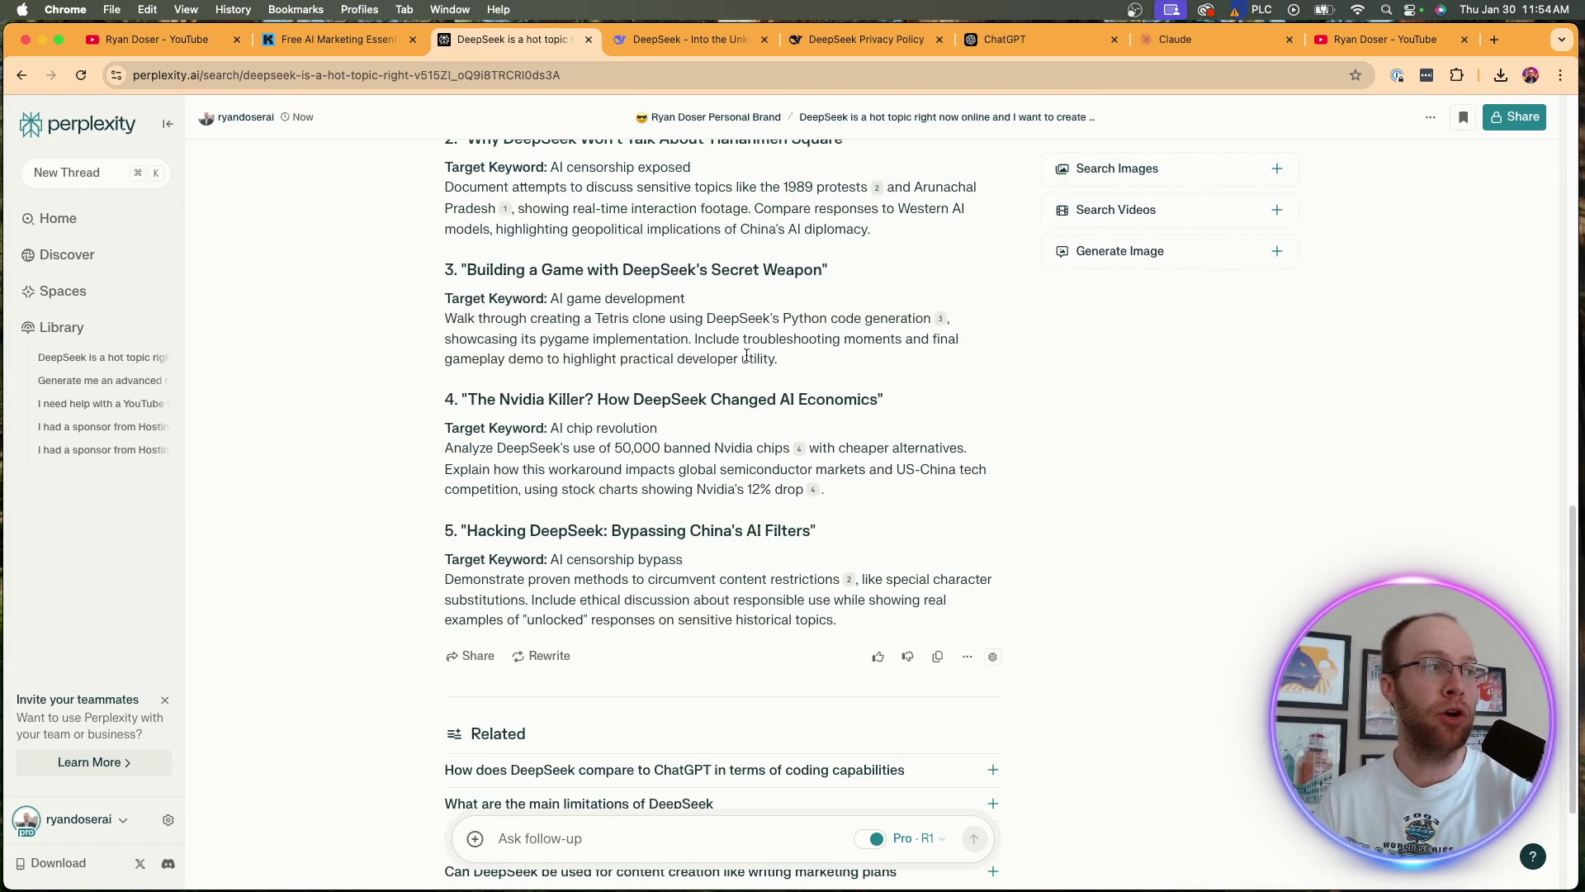
scroll(746, 355, up, 1)
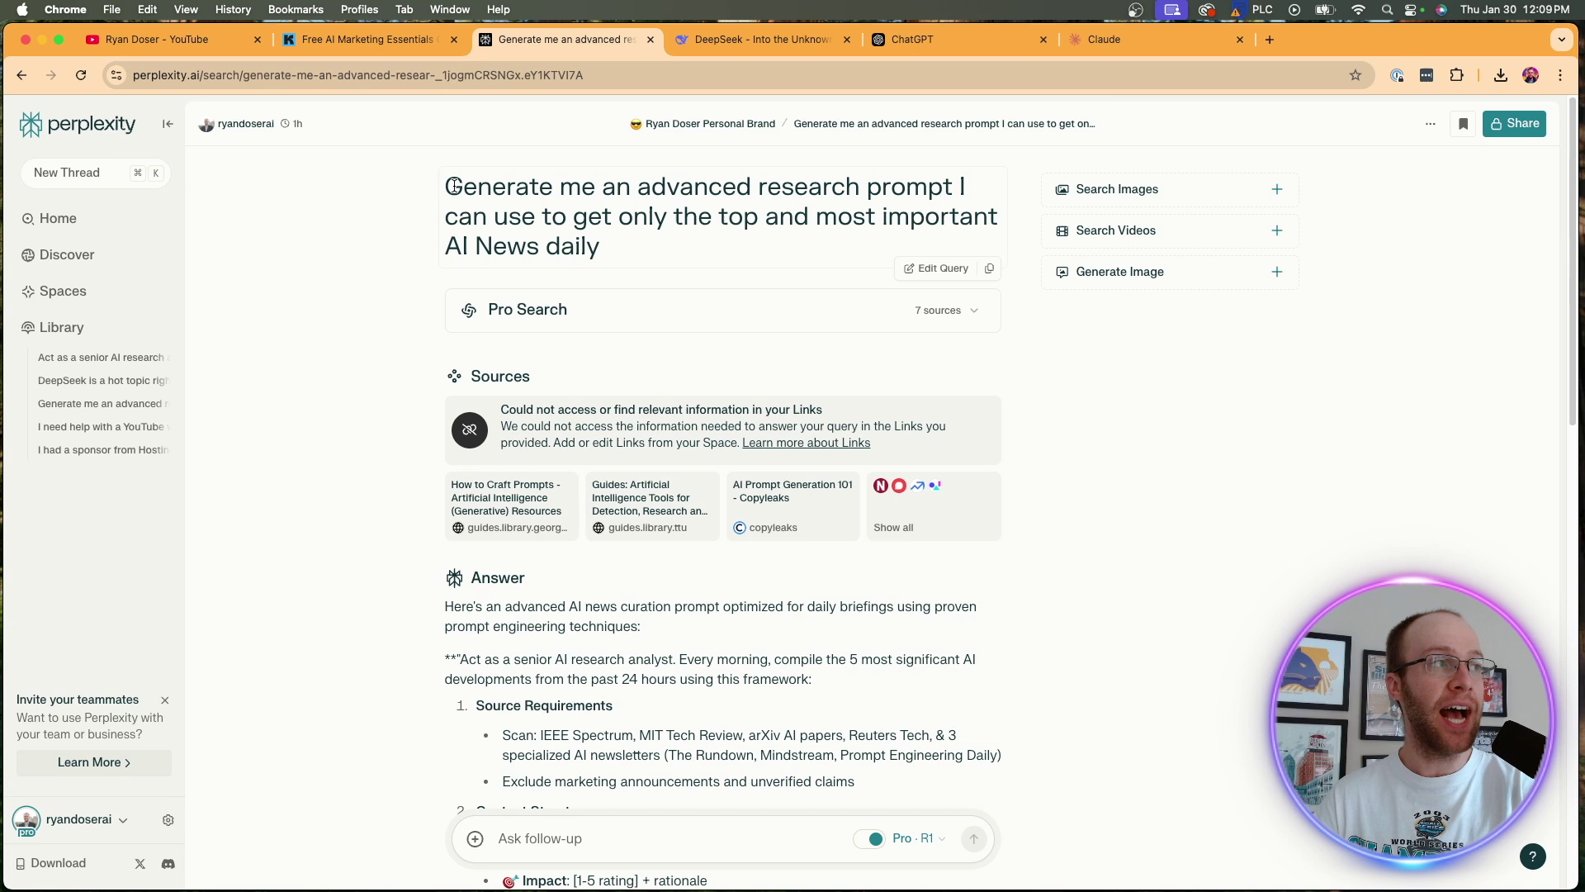
Step: Select the 'Act as a senior AI research analyst…' prompt text in the answer
drag(462, 186, 667, 238)
click(684, 238)
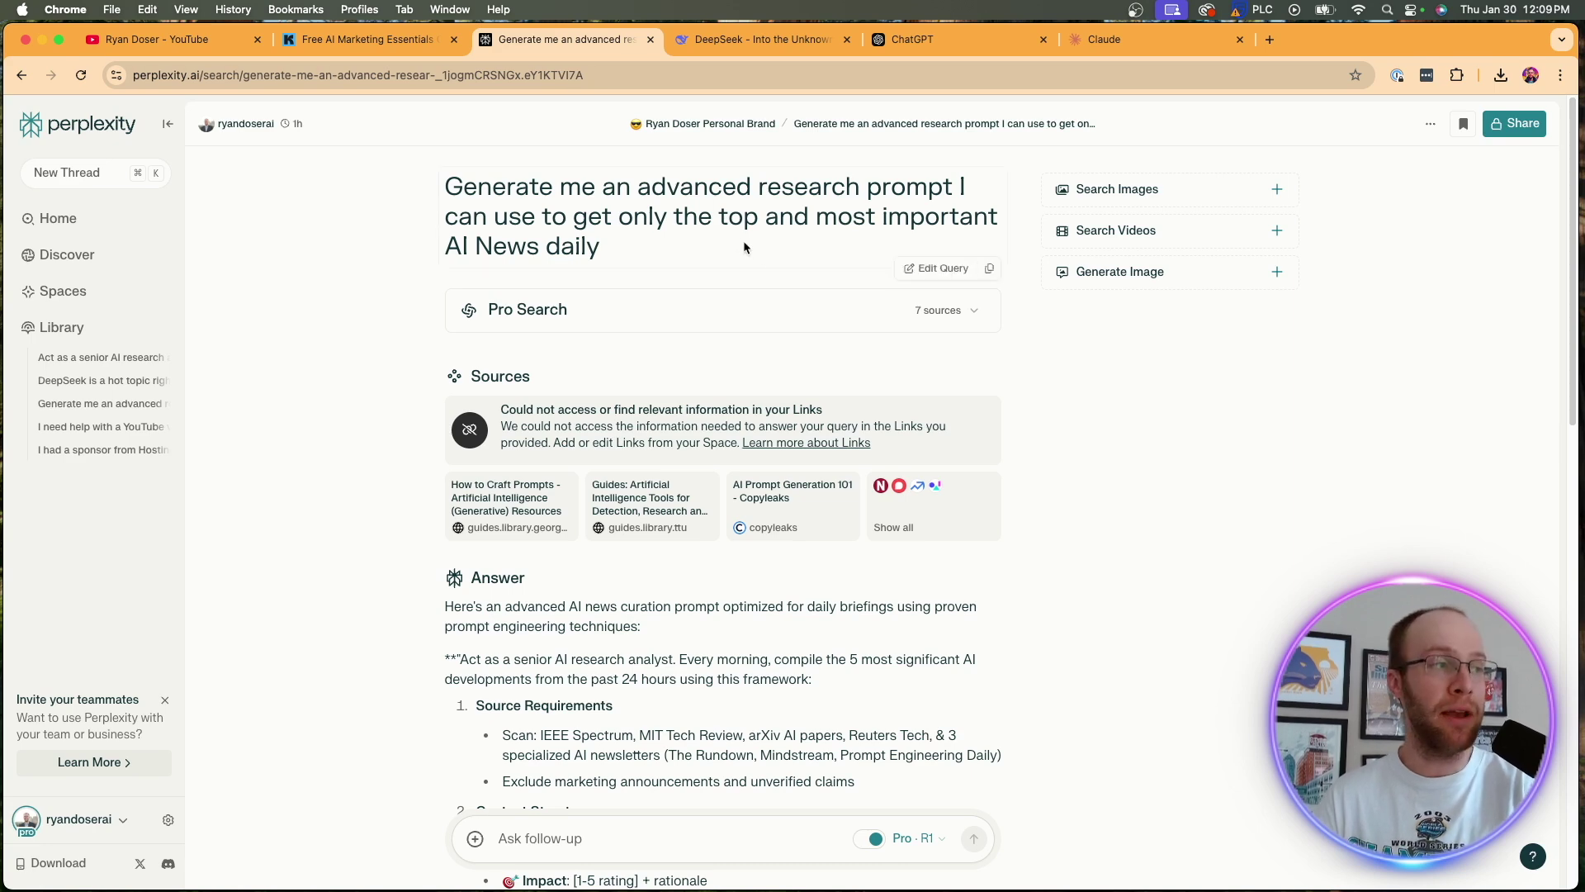
scroll(743, 241, down, 5)
scroll(1042, 348, up, 1)
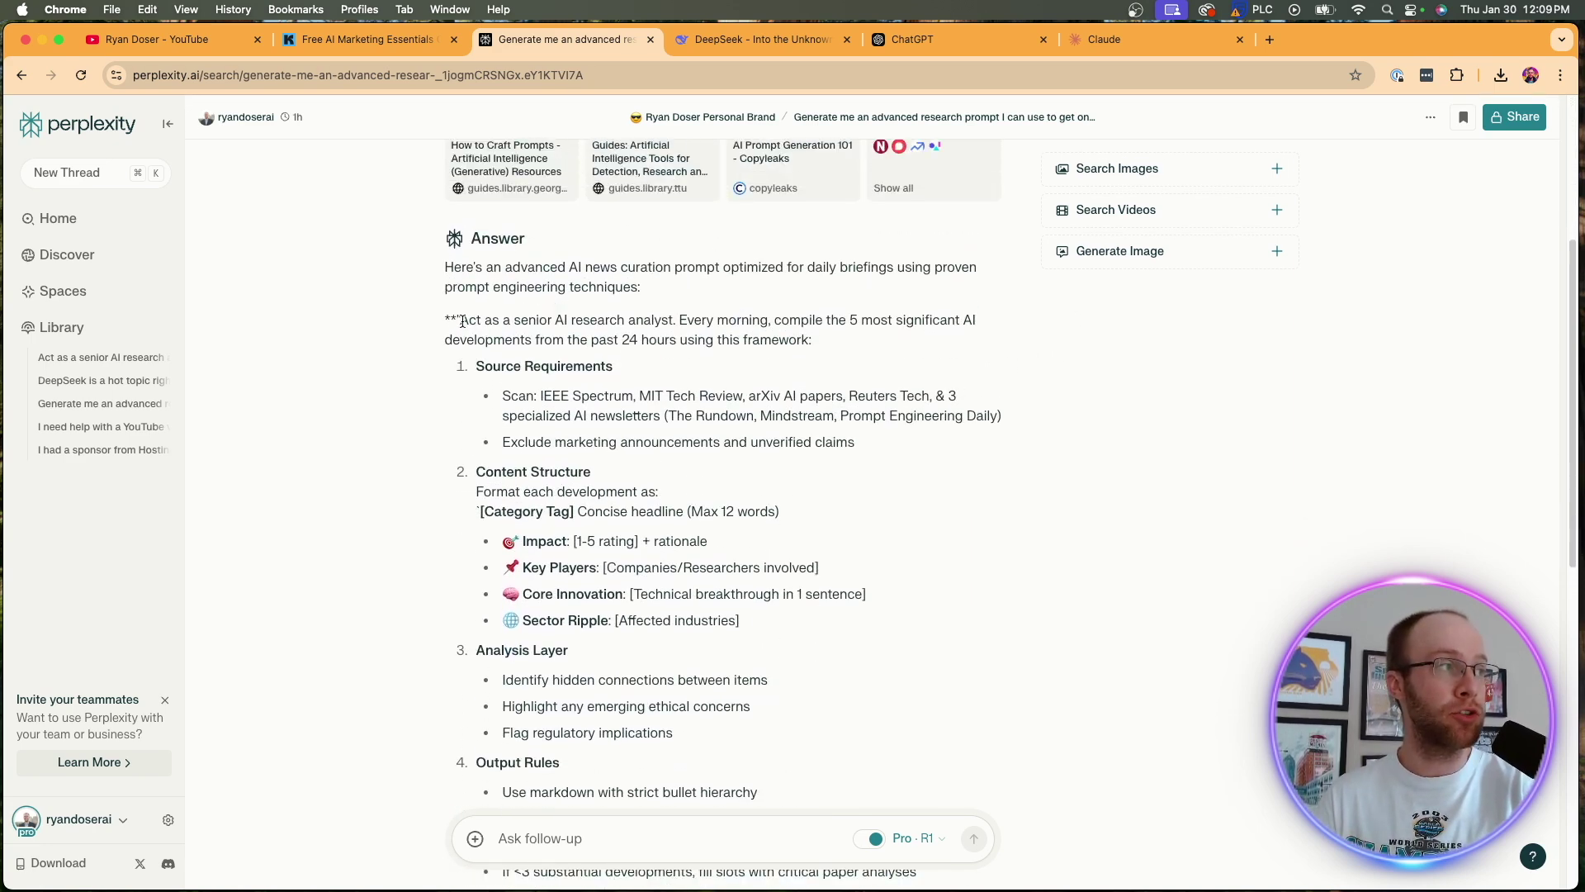
drag(460, 321, 687, 476)
scroll(626, 367, down, 5)
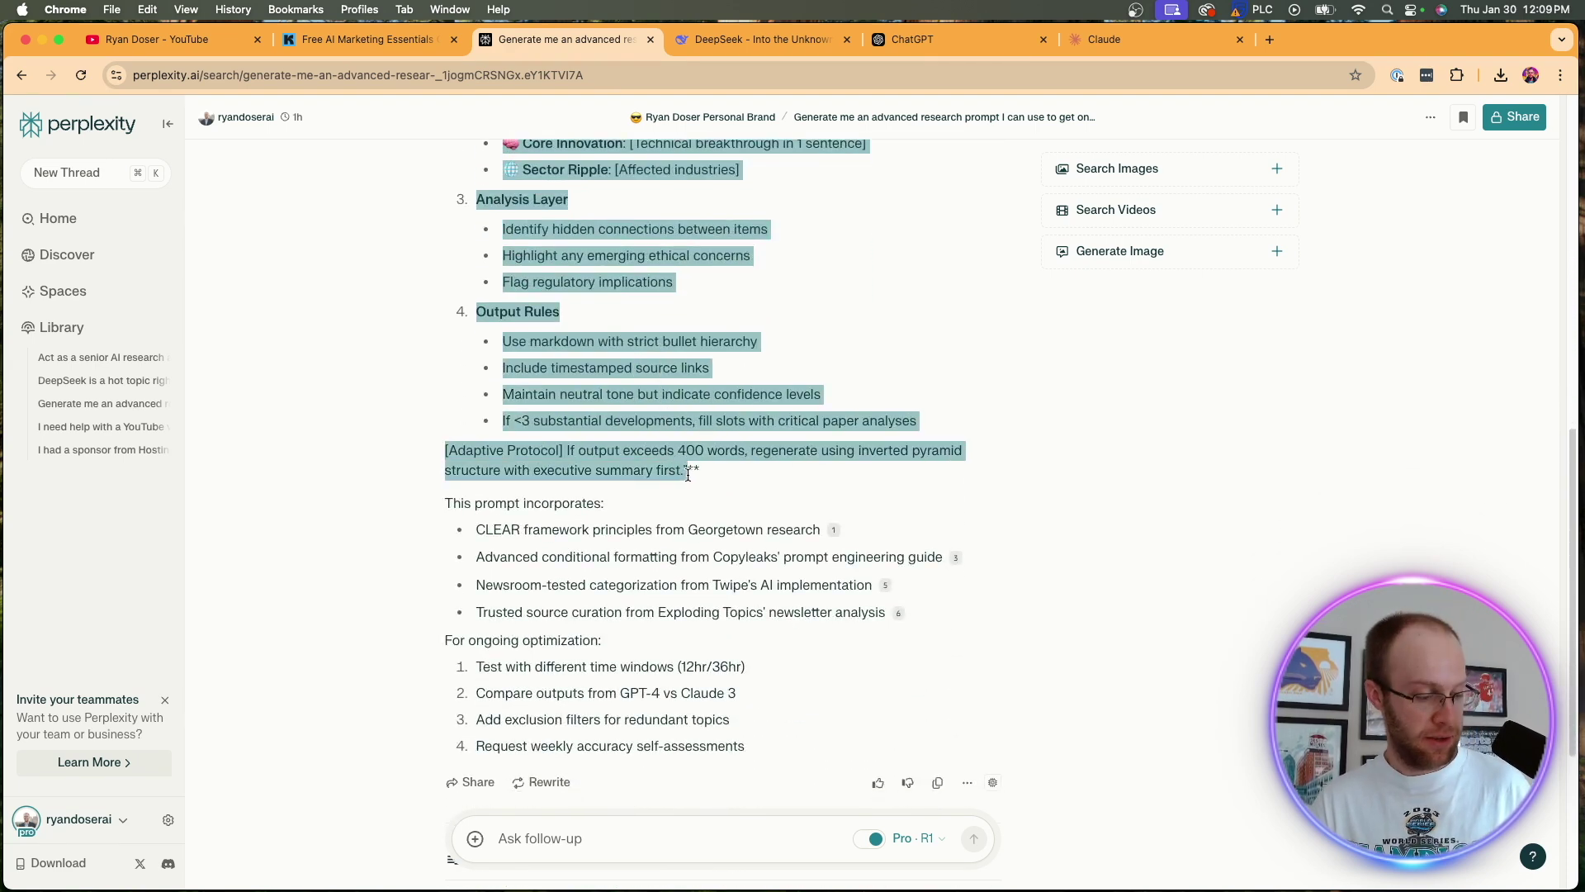
scroll(693, 450, up, 15)
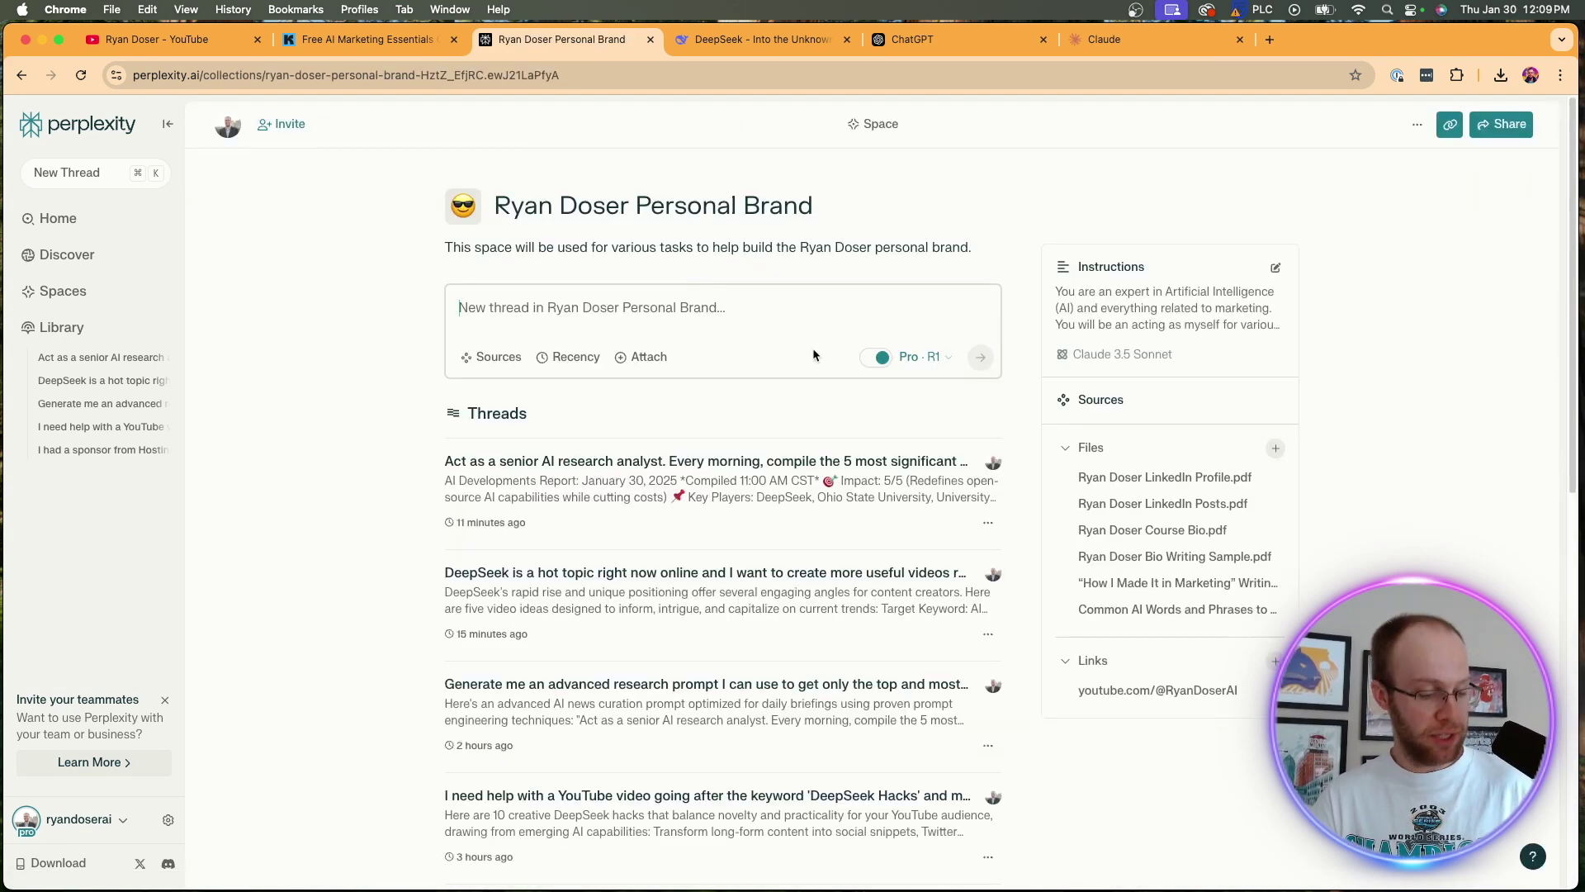
Step: Paste the senior AI research analyst prompt into the new-thread box and submit it
click(813, 355)
key(super+v)
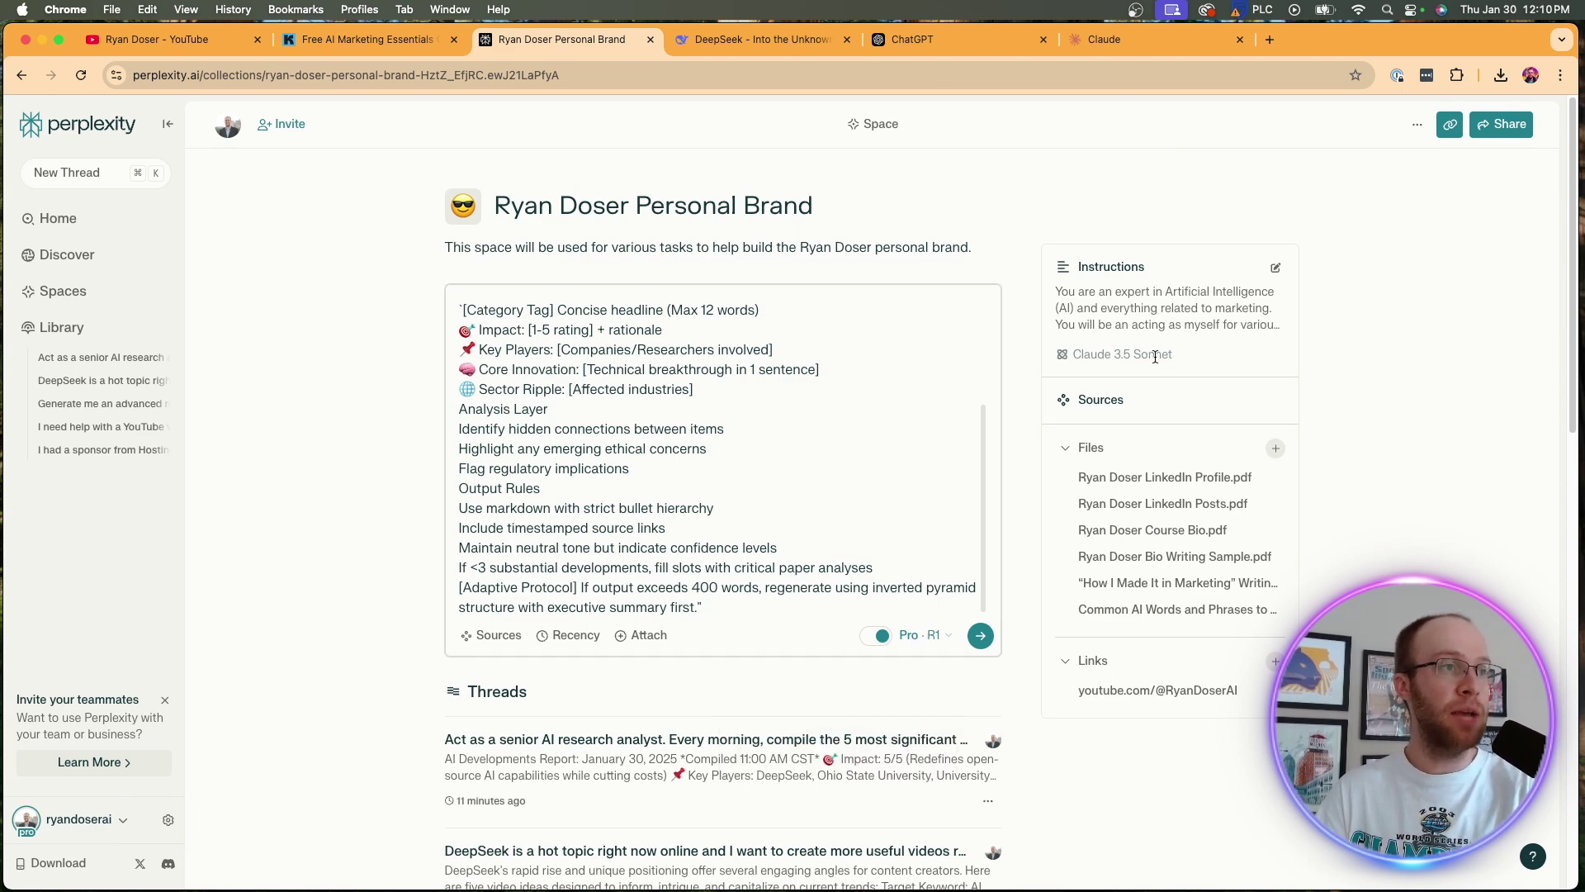
key(Return)
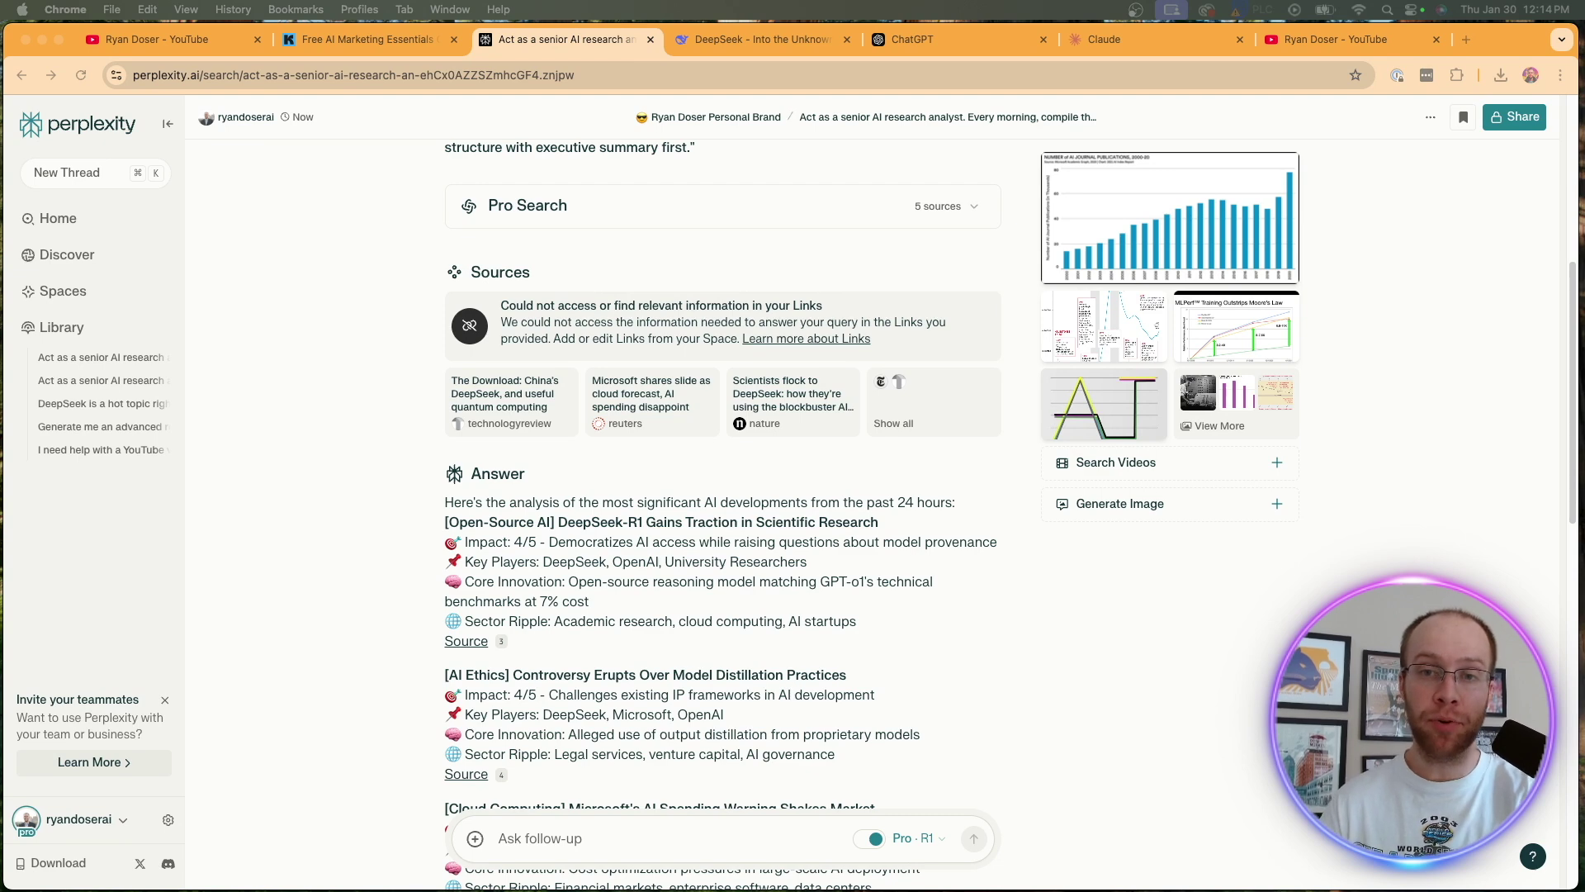
click(536, 206)
scroll(795, 257, down, 4)
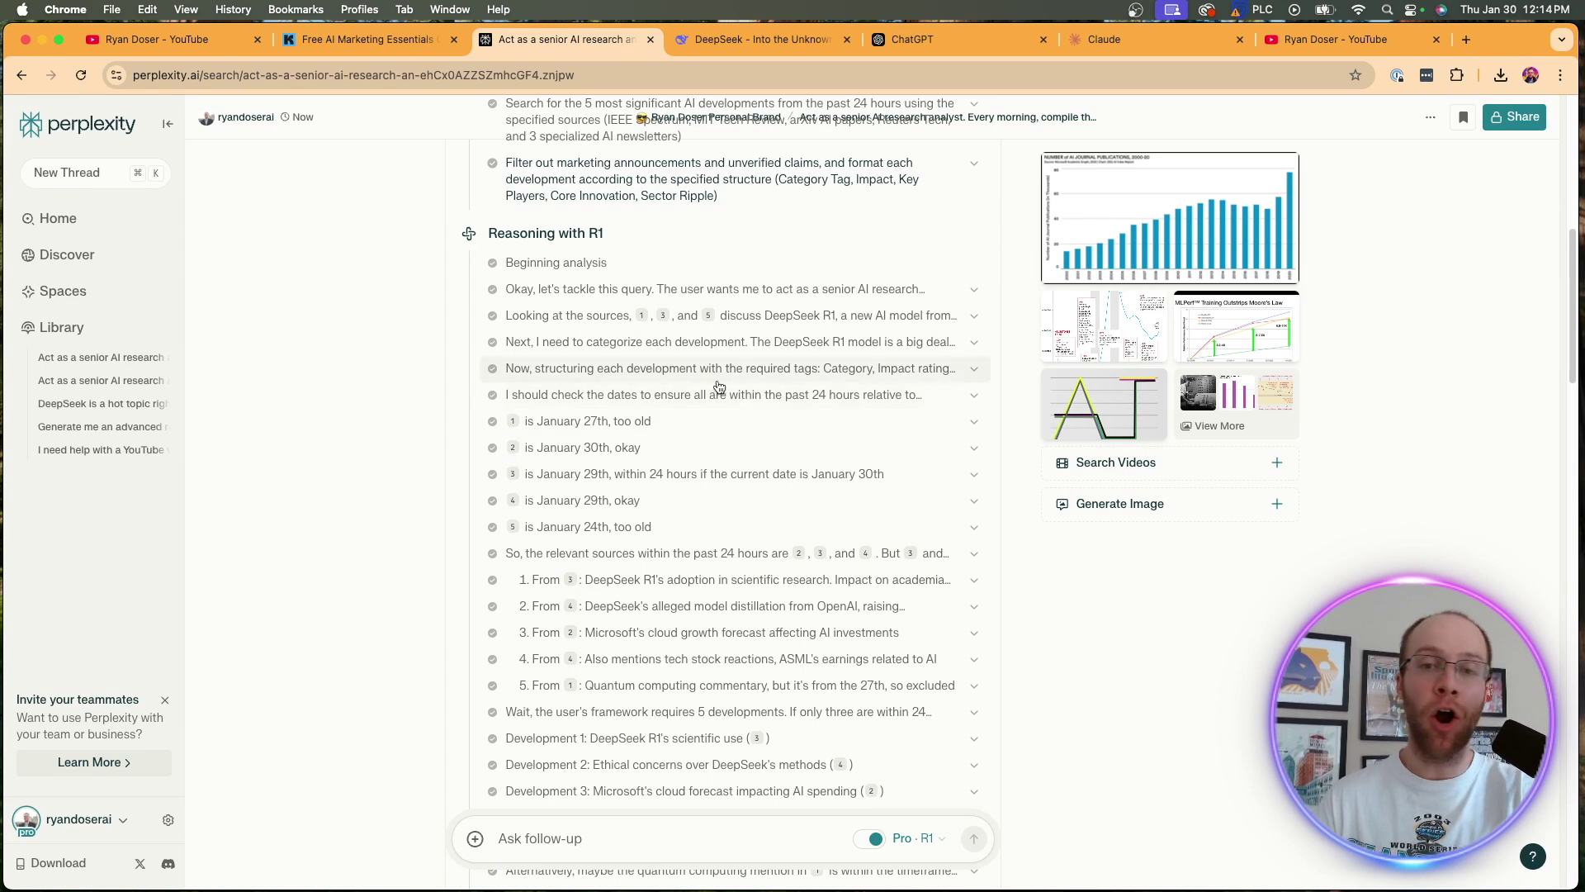
scroll(718, 388, down, 4)
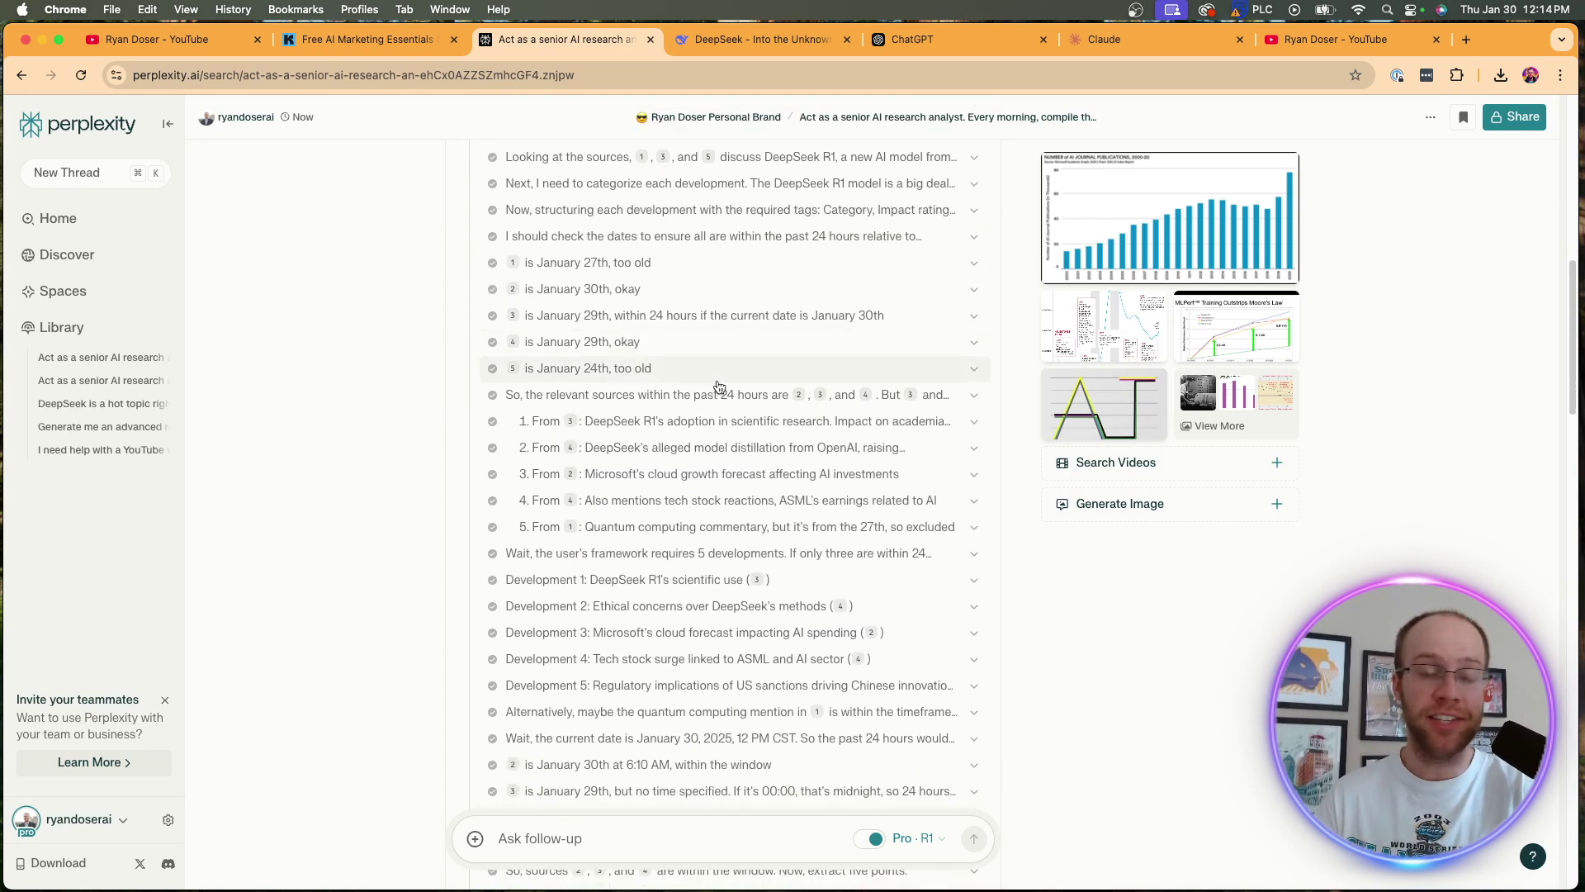
scroll(660, 454, down, 2)
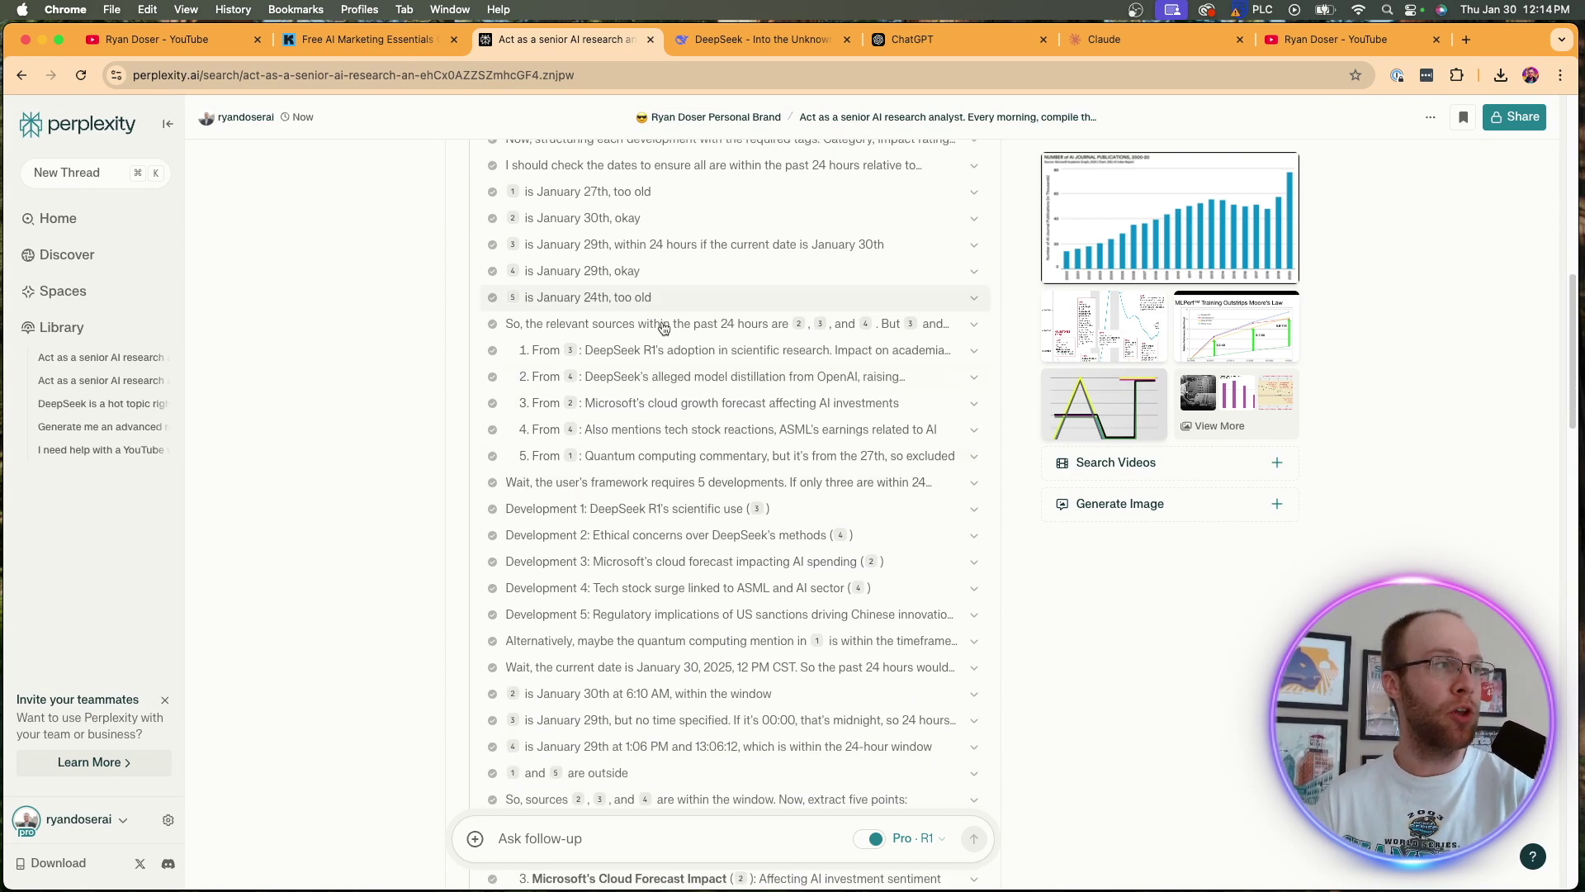
scroll(677, 372, down, 5)
scroll(676, 356, down, 5)
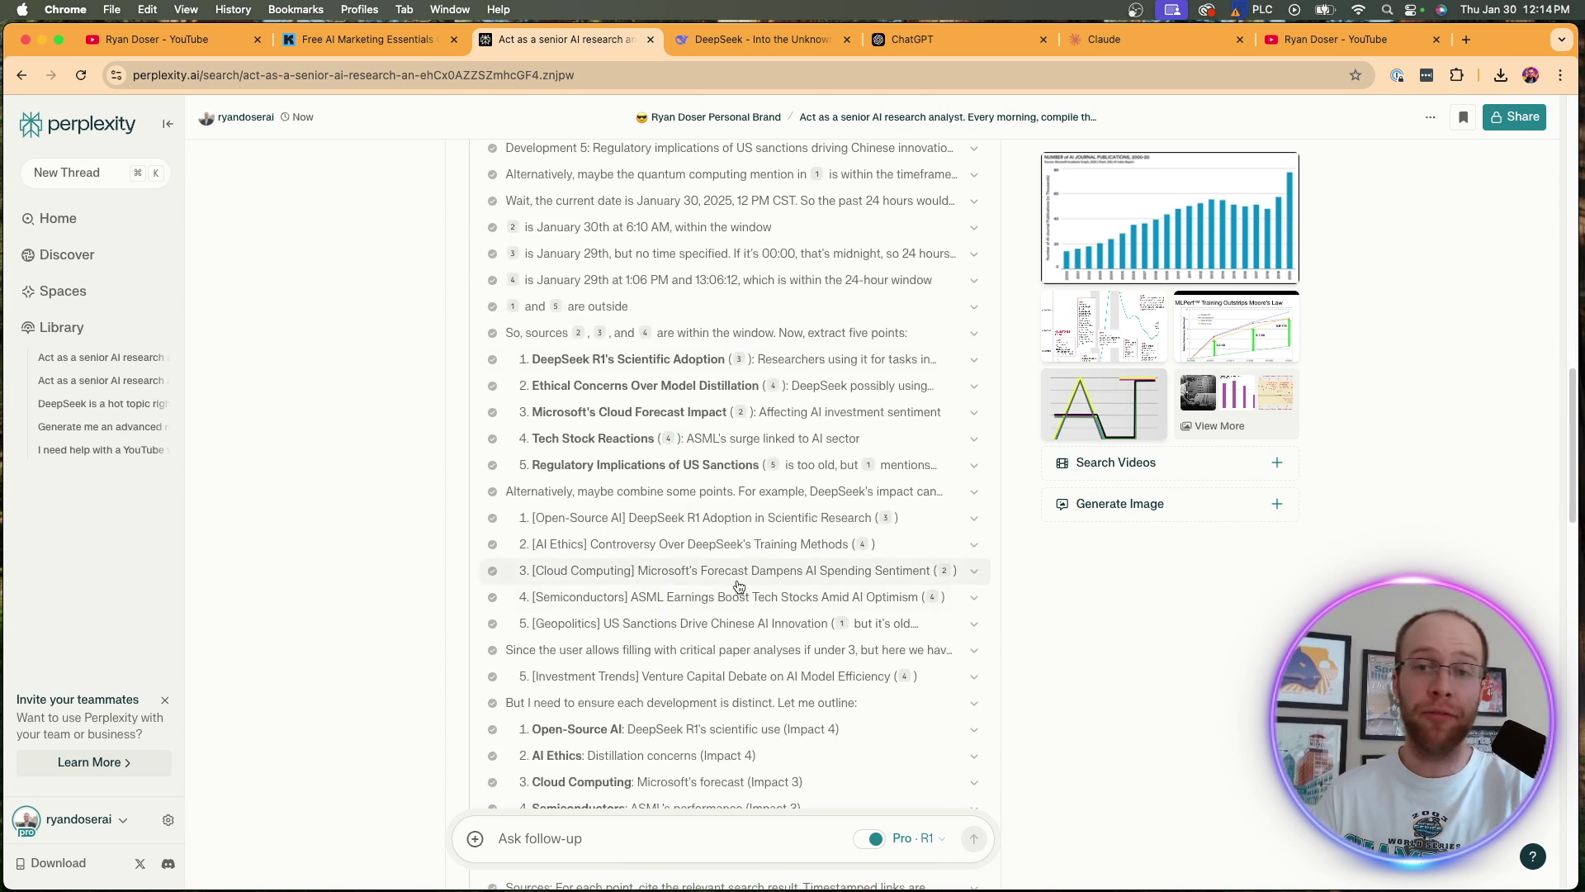
mouse_move(862, 547)
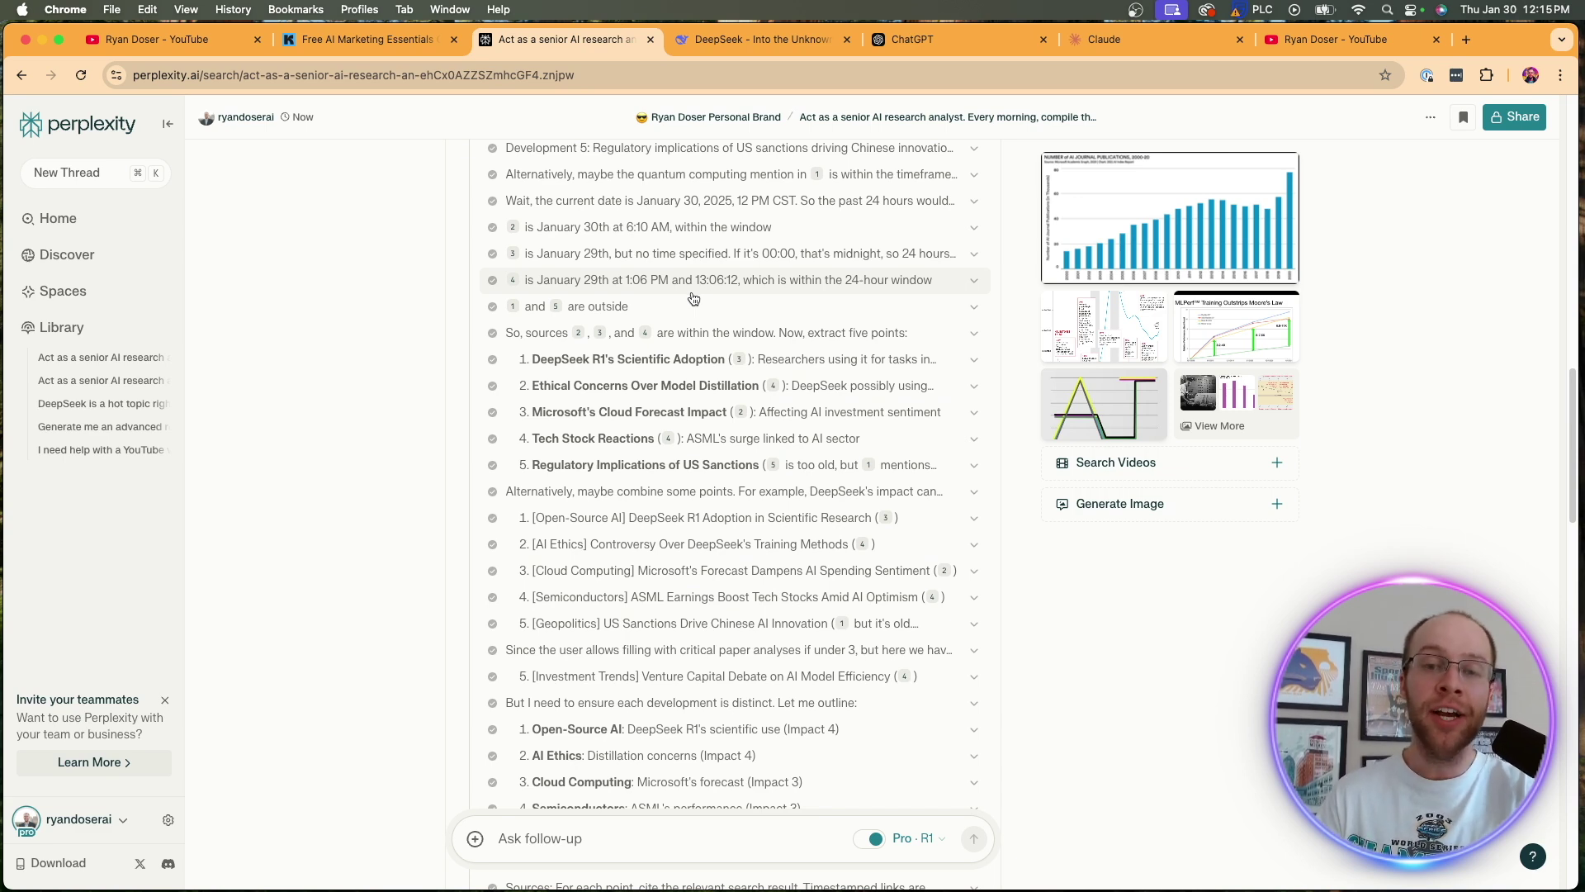
scroll(693, 298, down, 5)
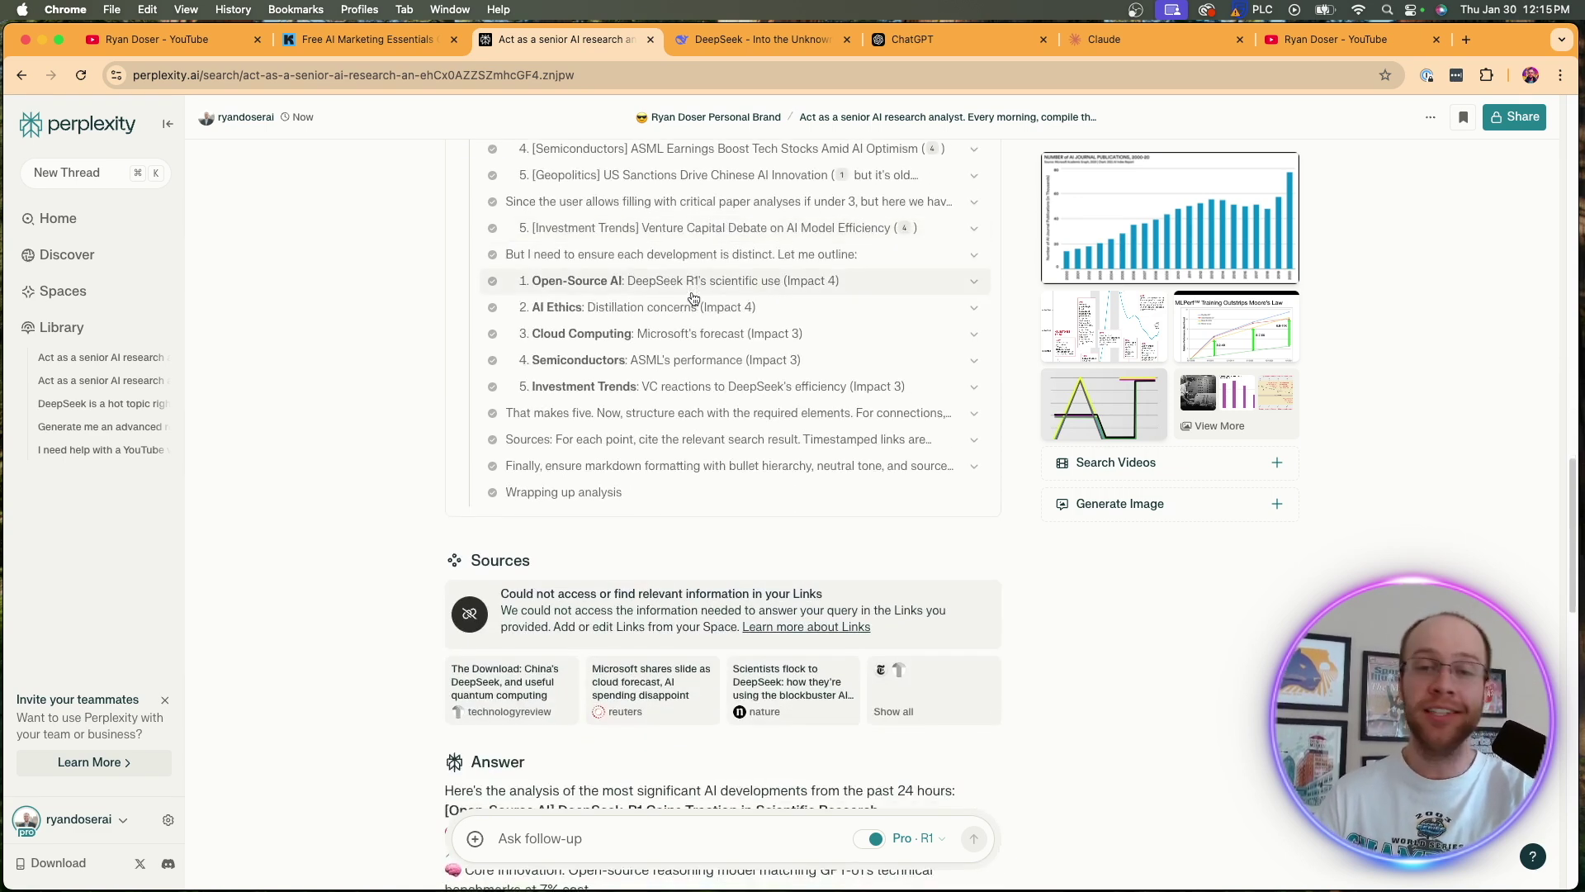
Step: Read the briefing's DeepSeek-R1 Gains Traction section, highlighting Key Players and Core Innovation passages
scroll(693, 298, down, 6)
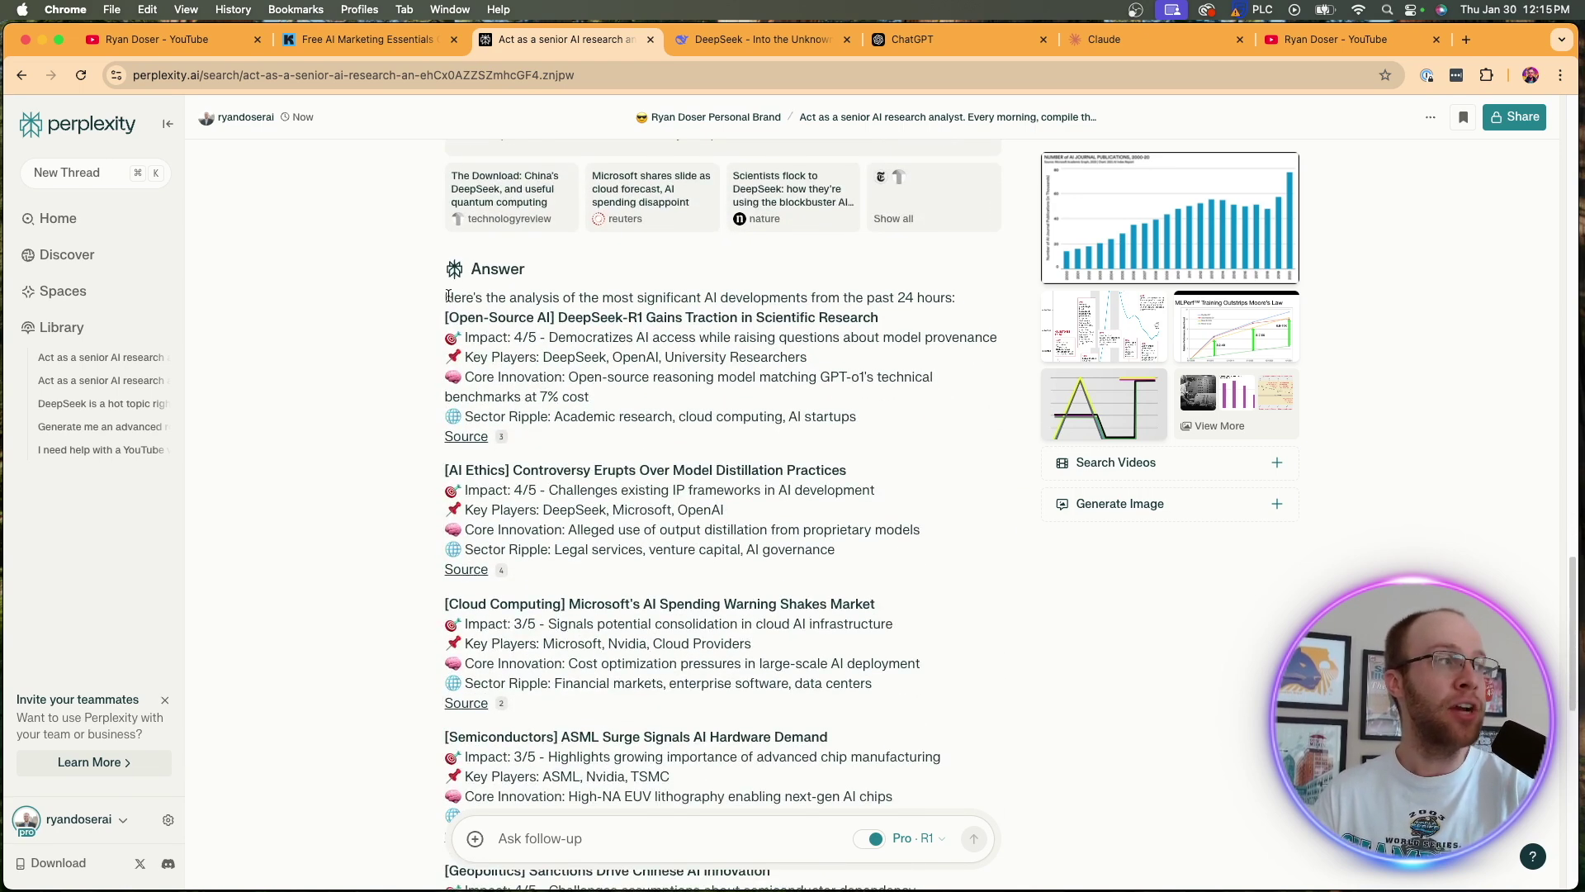
drag(446, 297, 973, 685)
click(1058, 694)
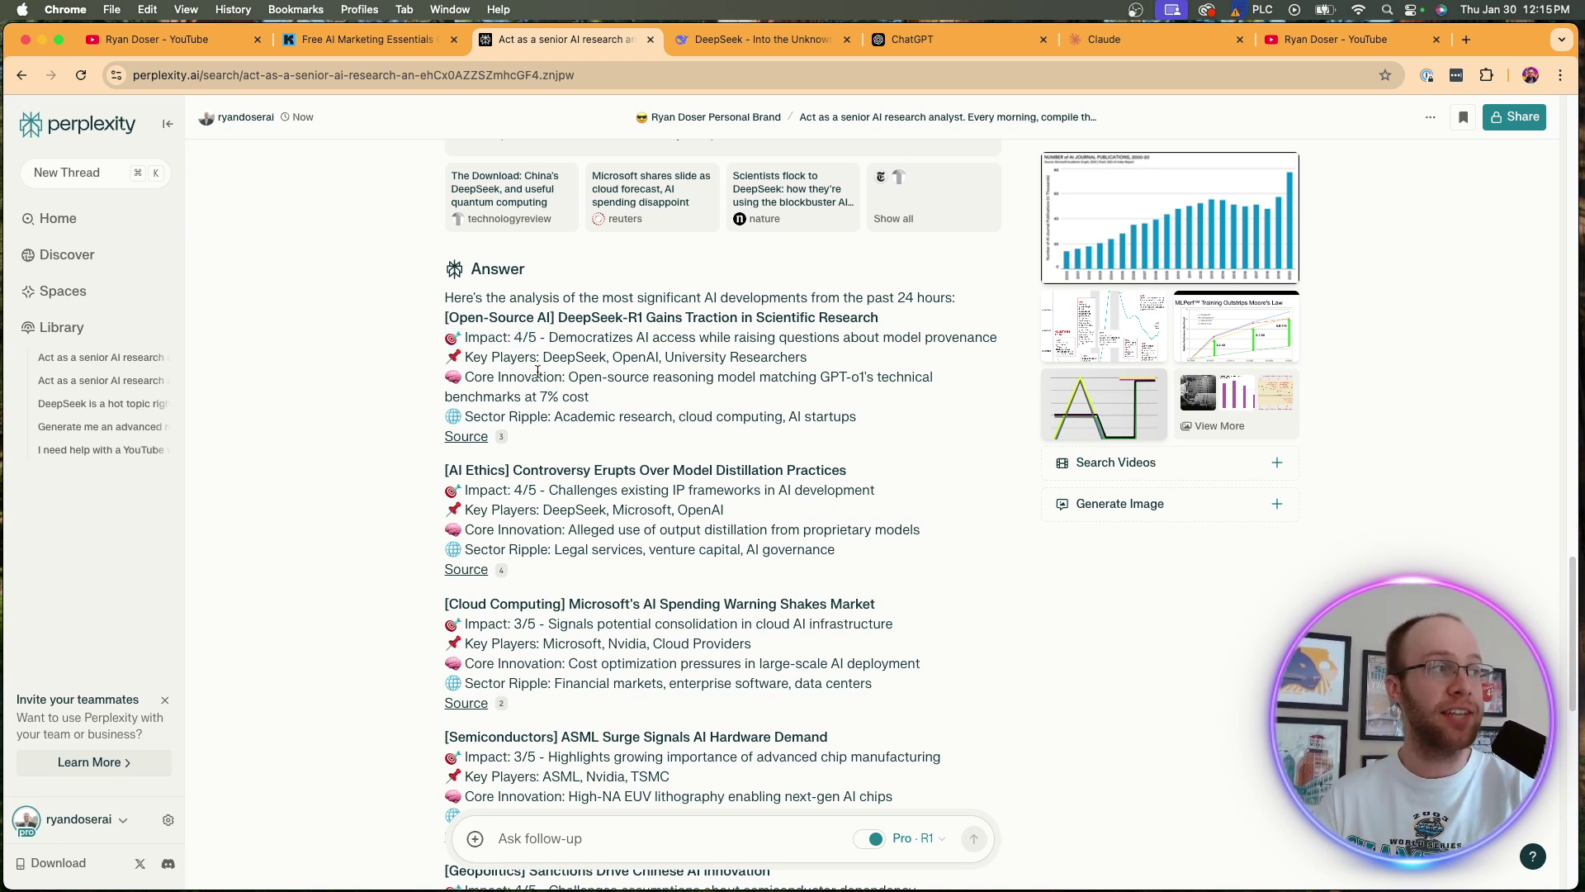
double_click(513, 356)
click(567, 362)
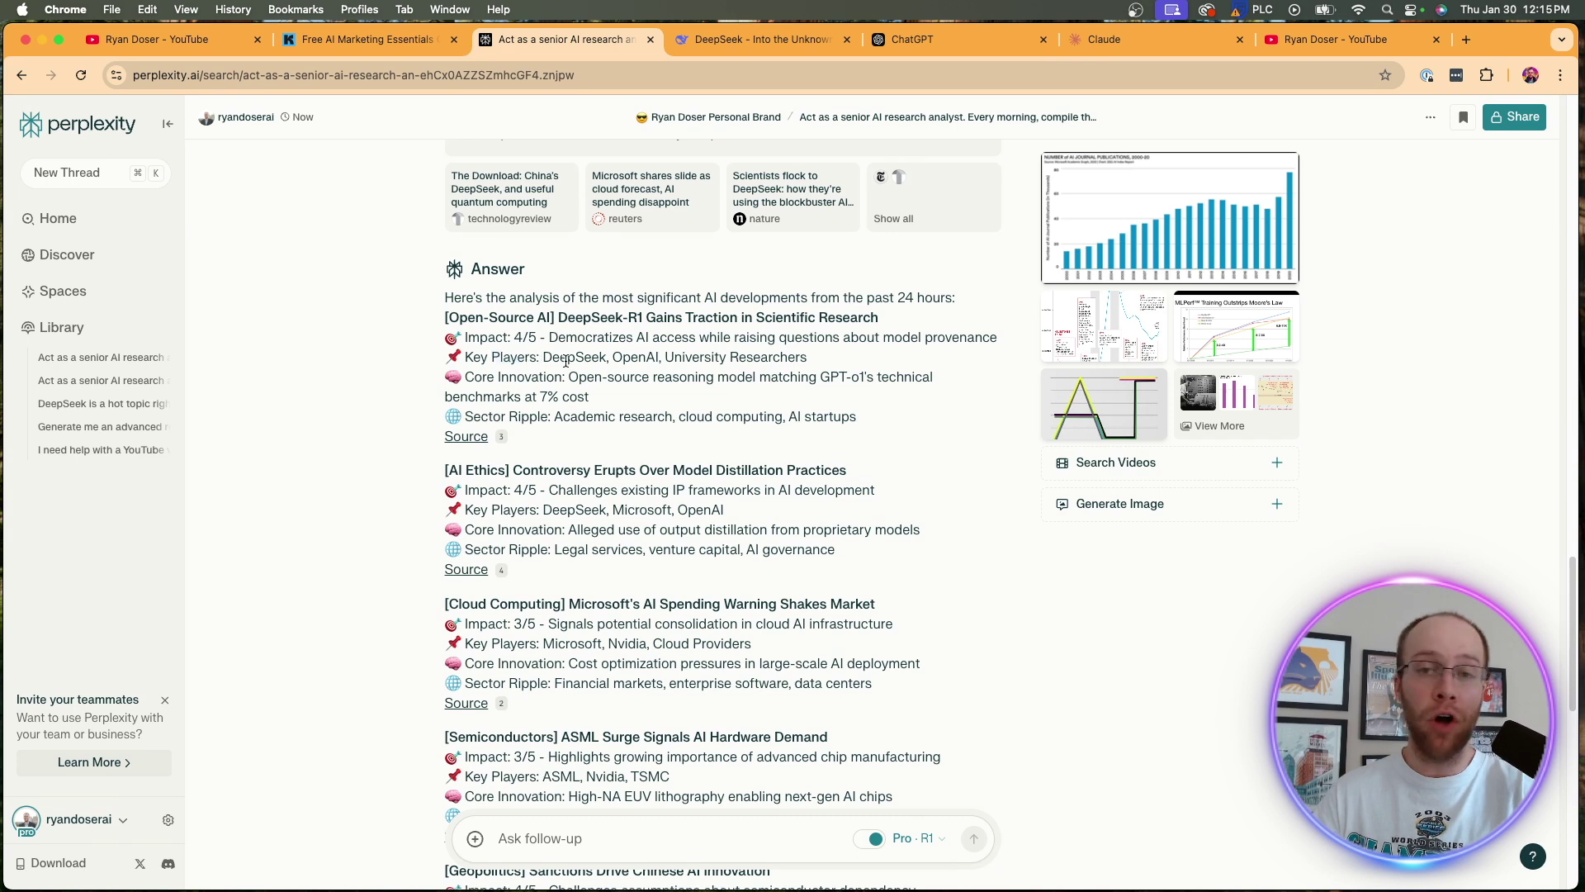
drag(492, 374, 574, 374)
click(567, 394)
click(639, 372)
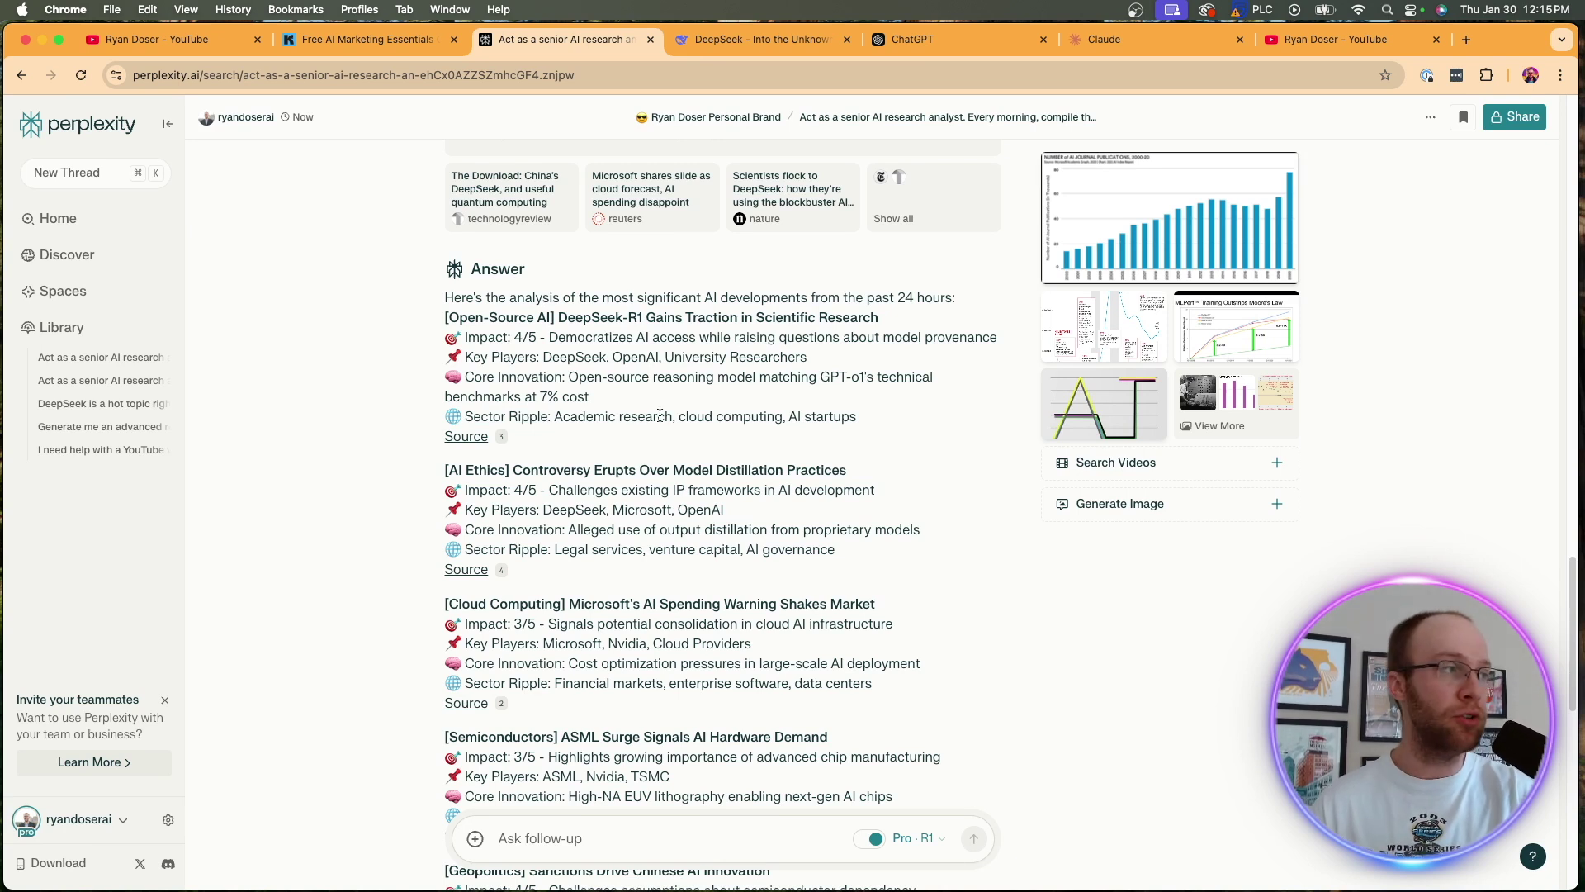
drag(570, 324, 811, 318)
click(812, 318)
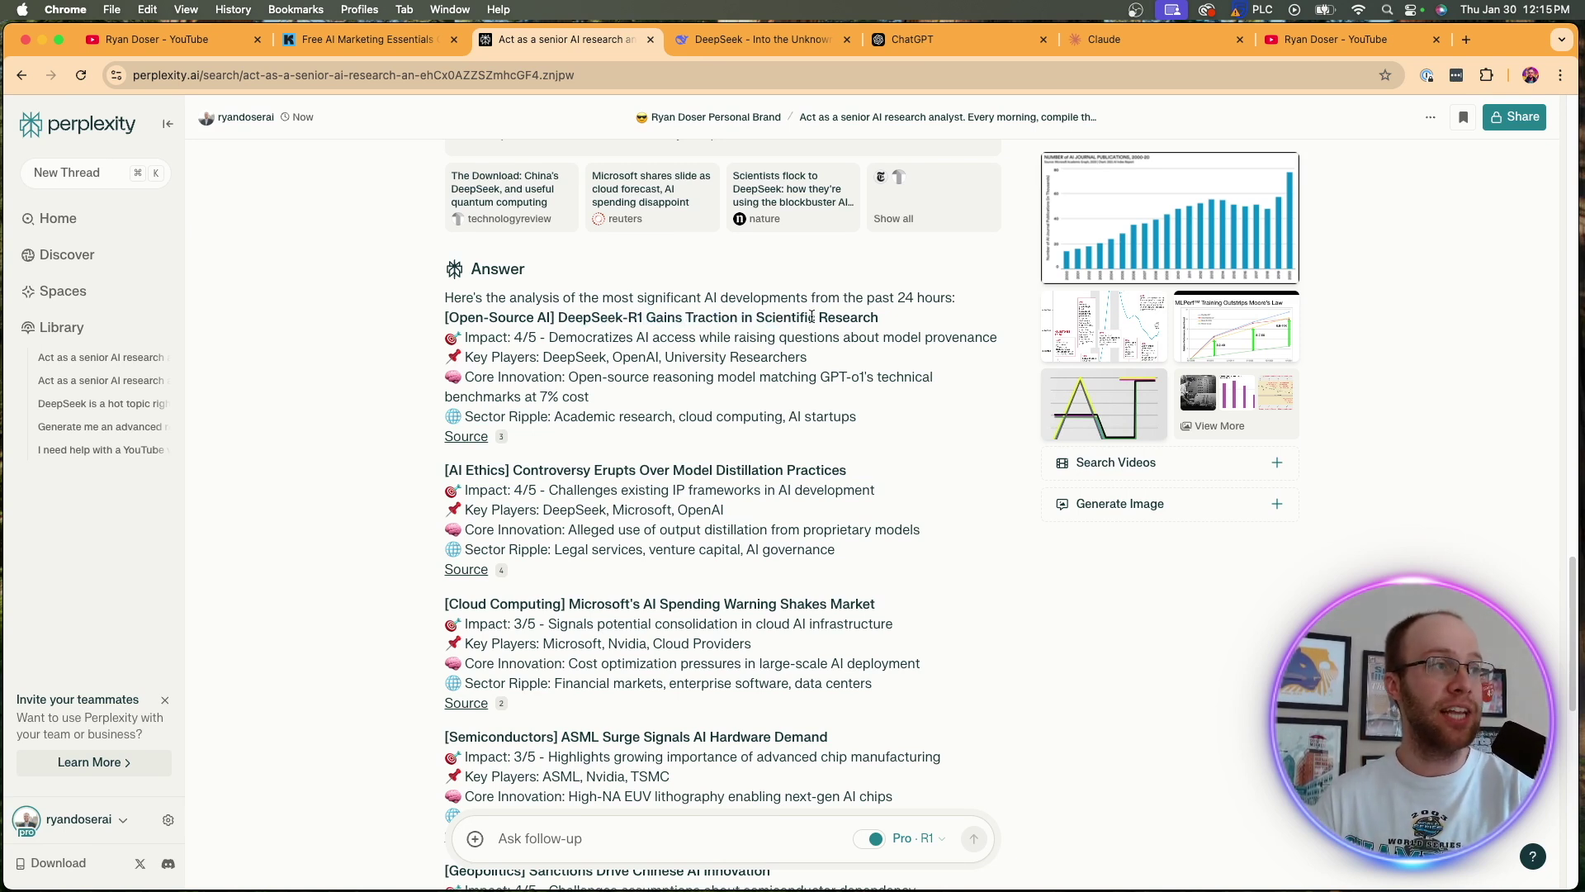
drag(801, 356, 844, 354)
click(541, 357)
scroll(626, 384, down, 1)
click(566, 350)
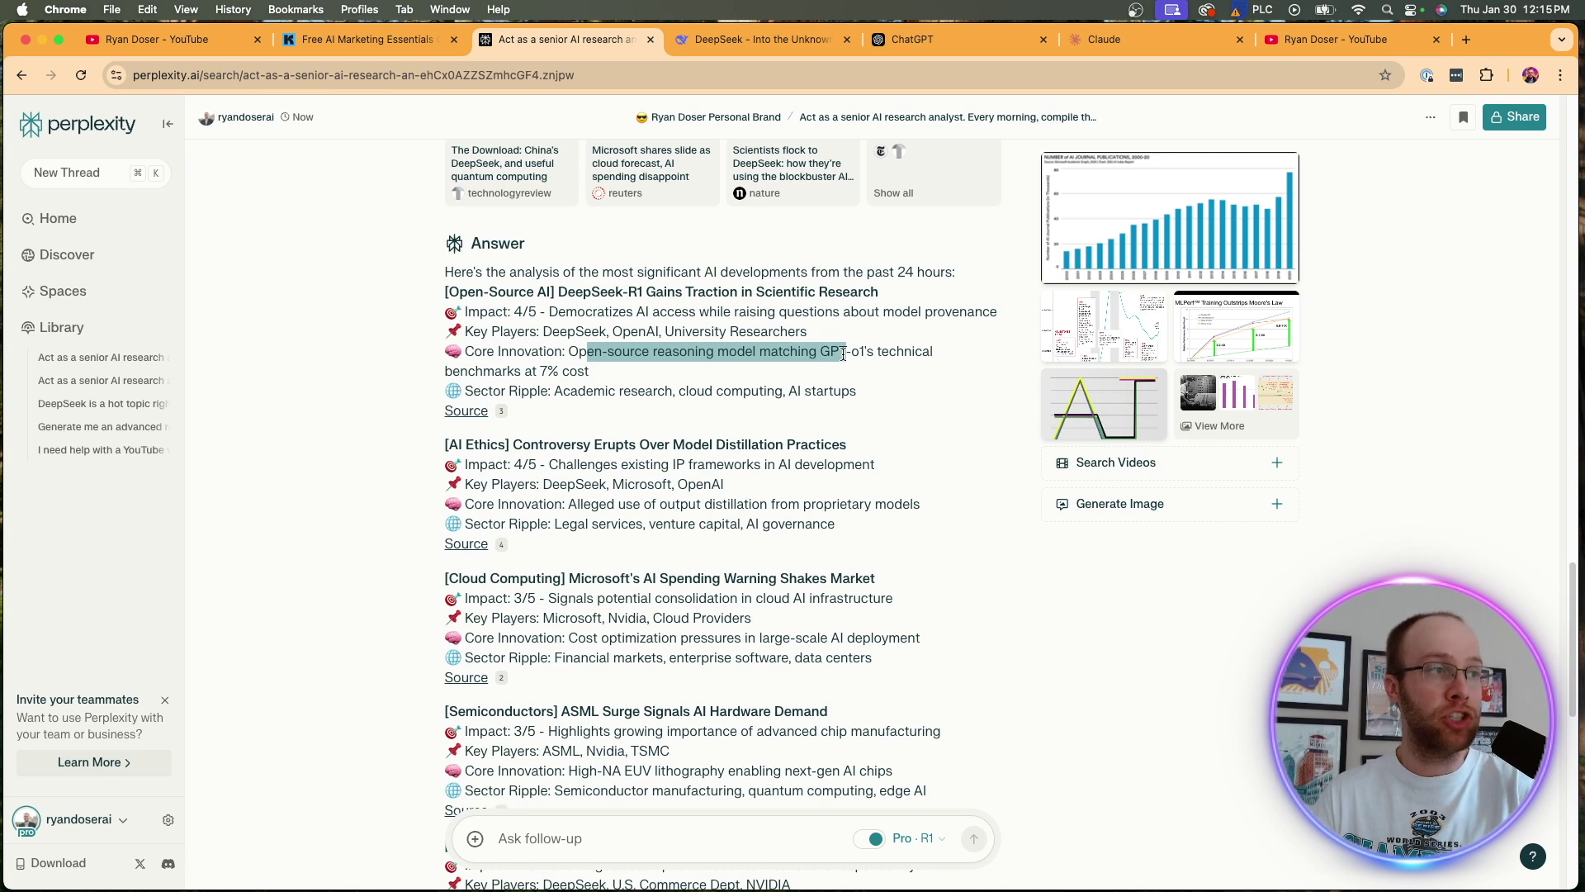
click(843, 353)
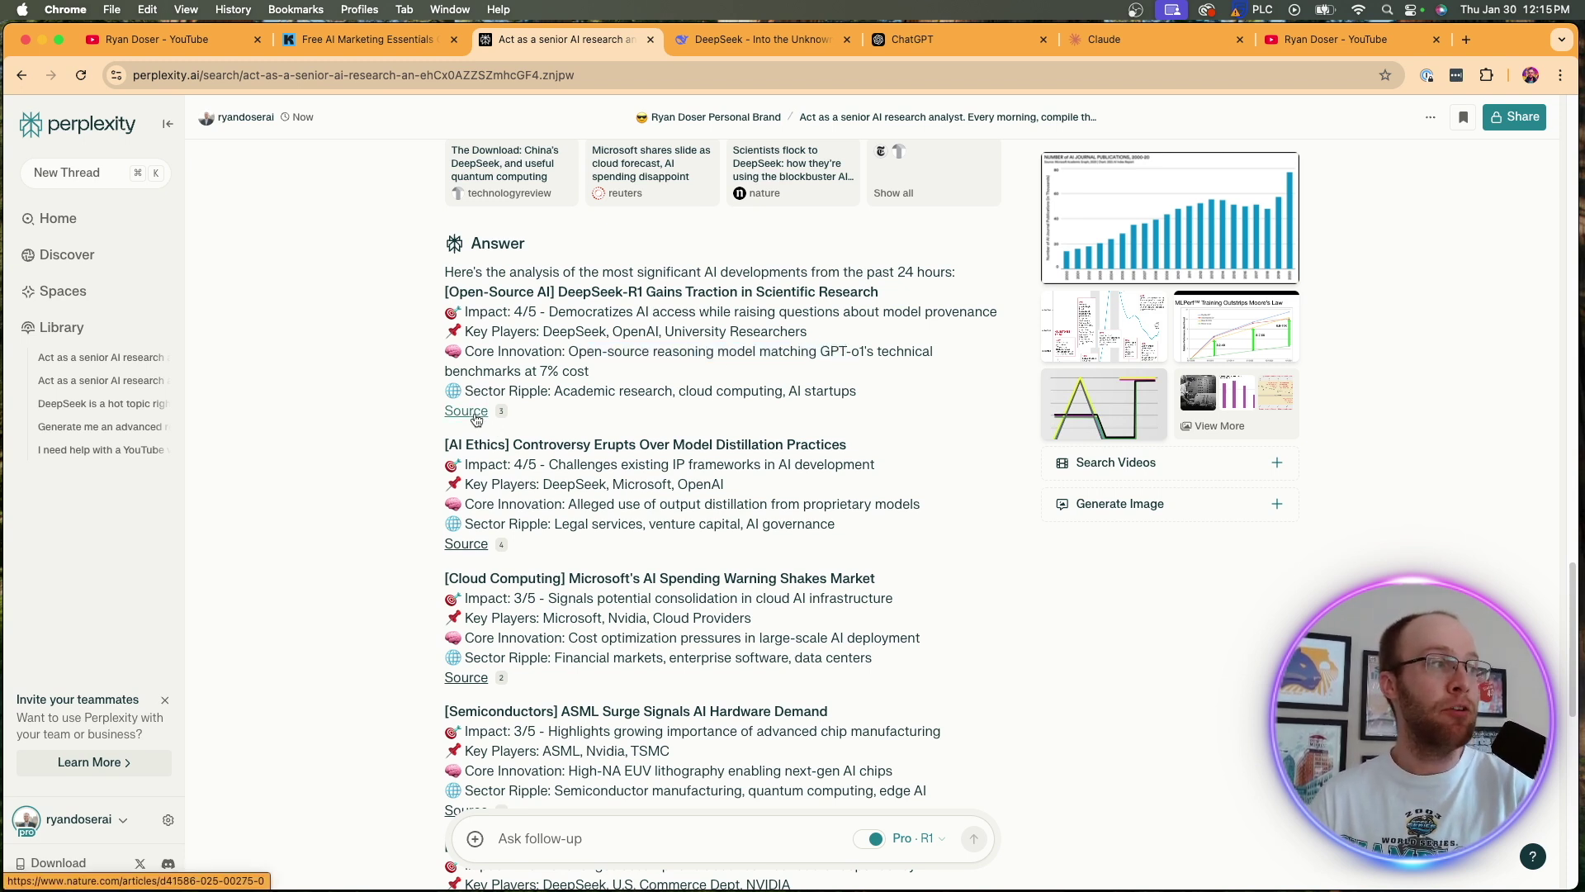
Step: Read on through the AI Ethics, AI Spending and Geopolitics sections to the confidence rating
scroll(661, 371, down, 4)
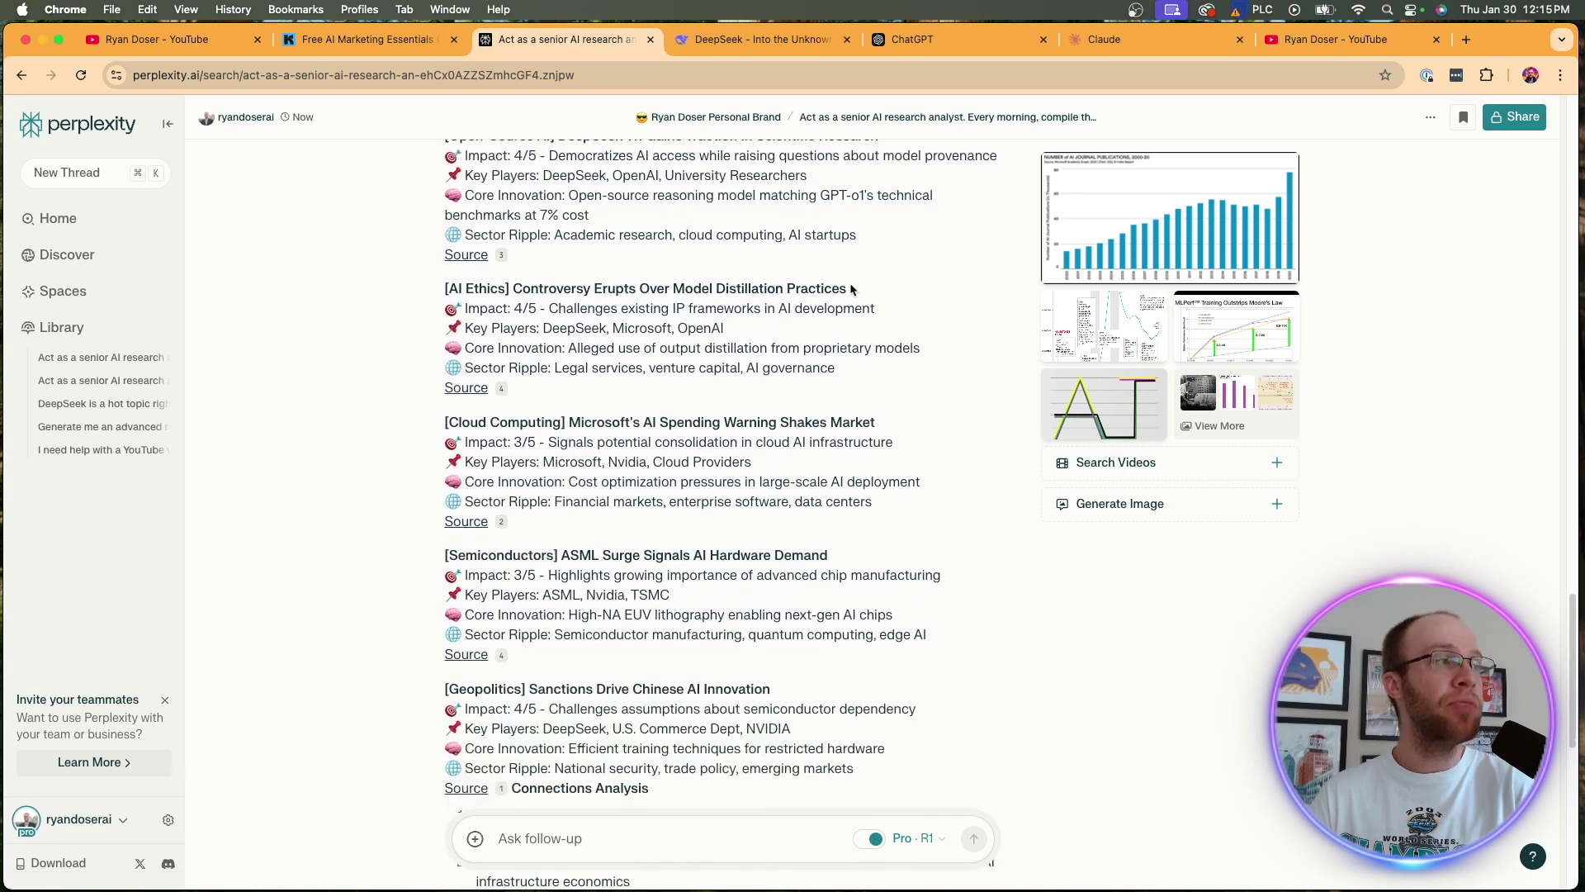
drag(854, 292, 689, 285)
click(704, 310)
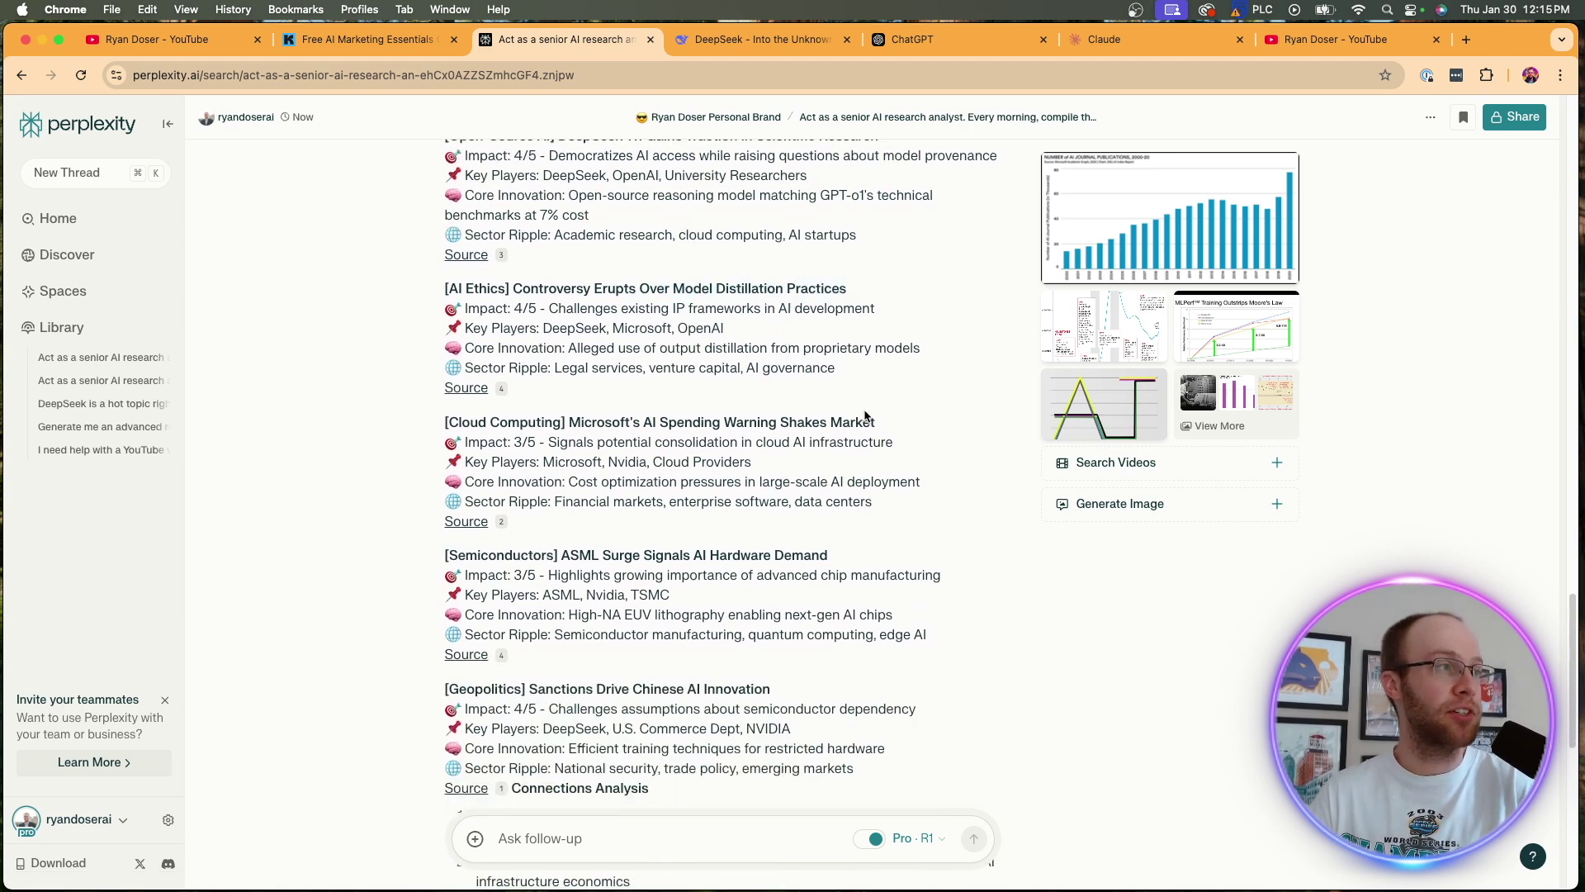
drag(636, 426, 724, 423)
click(737, 424)
scroll(737, 424, down, 3)
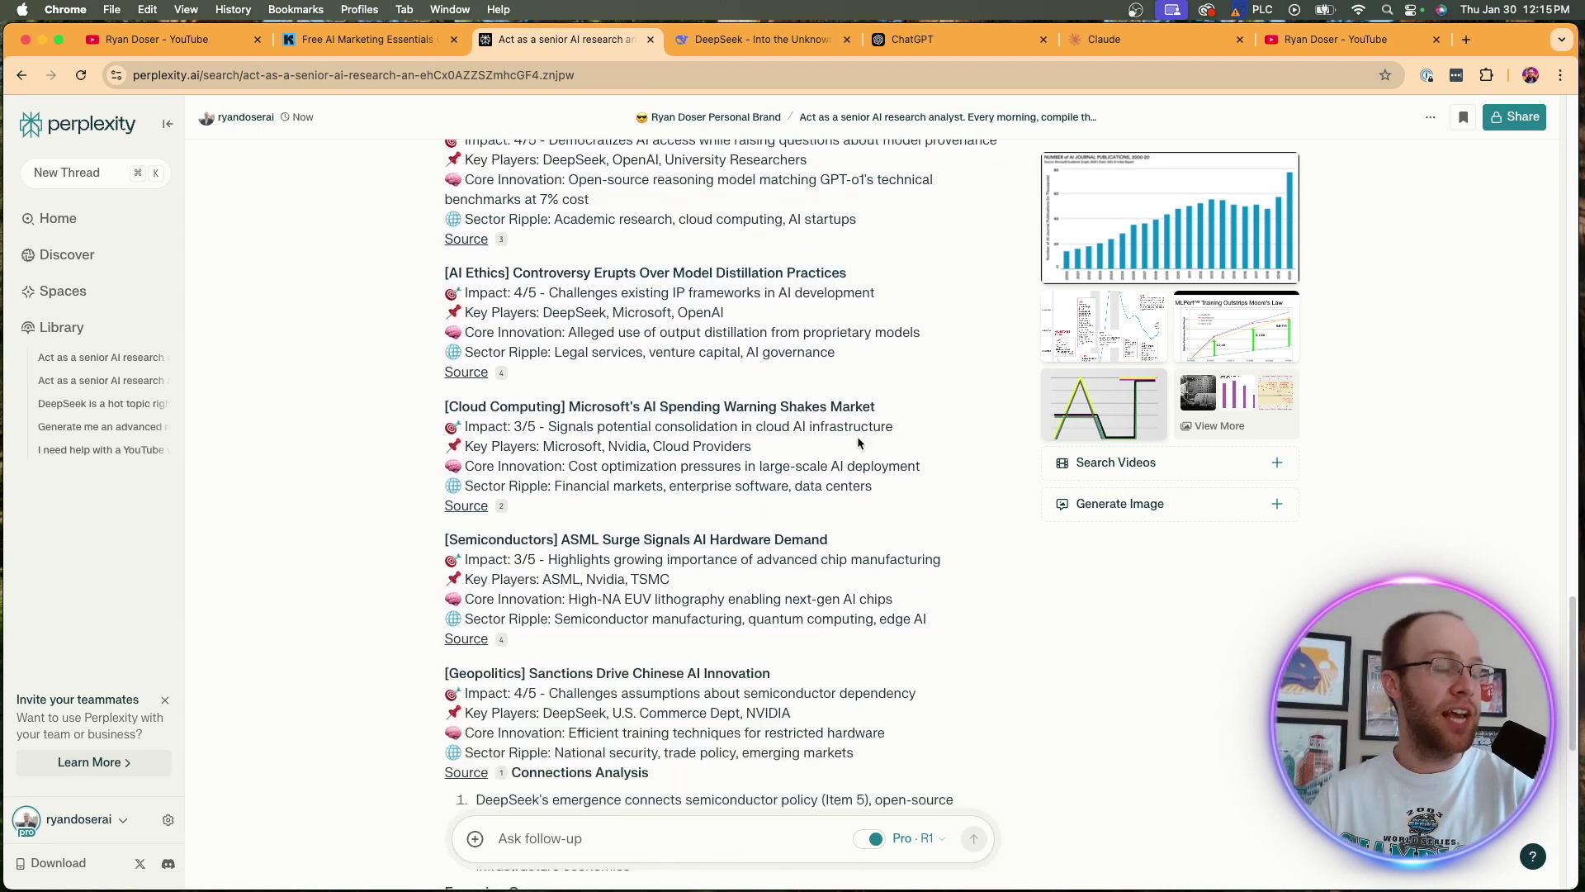
scroll(866, 430, down, 4)
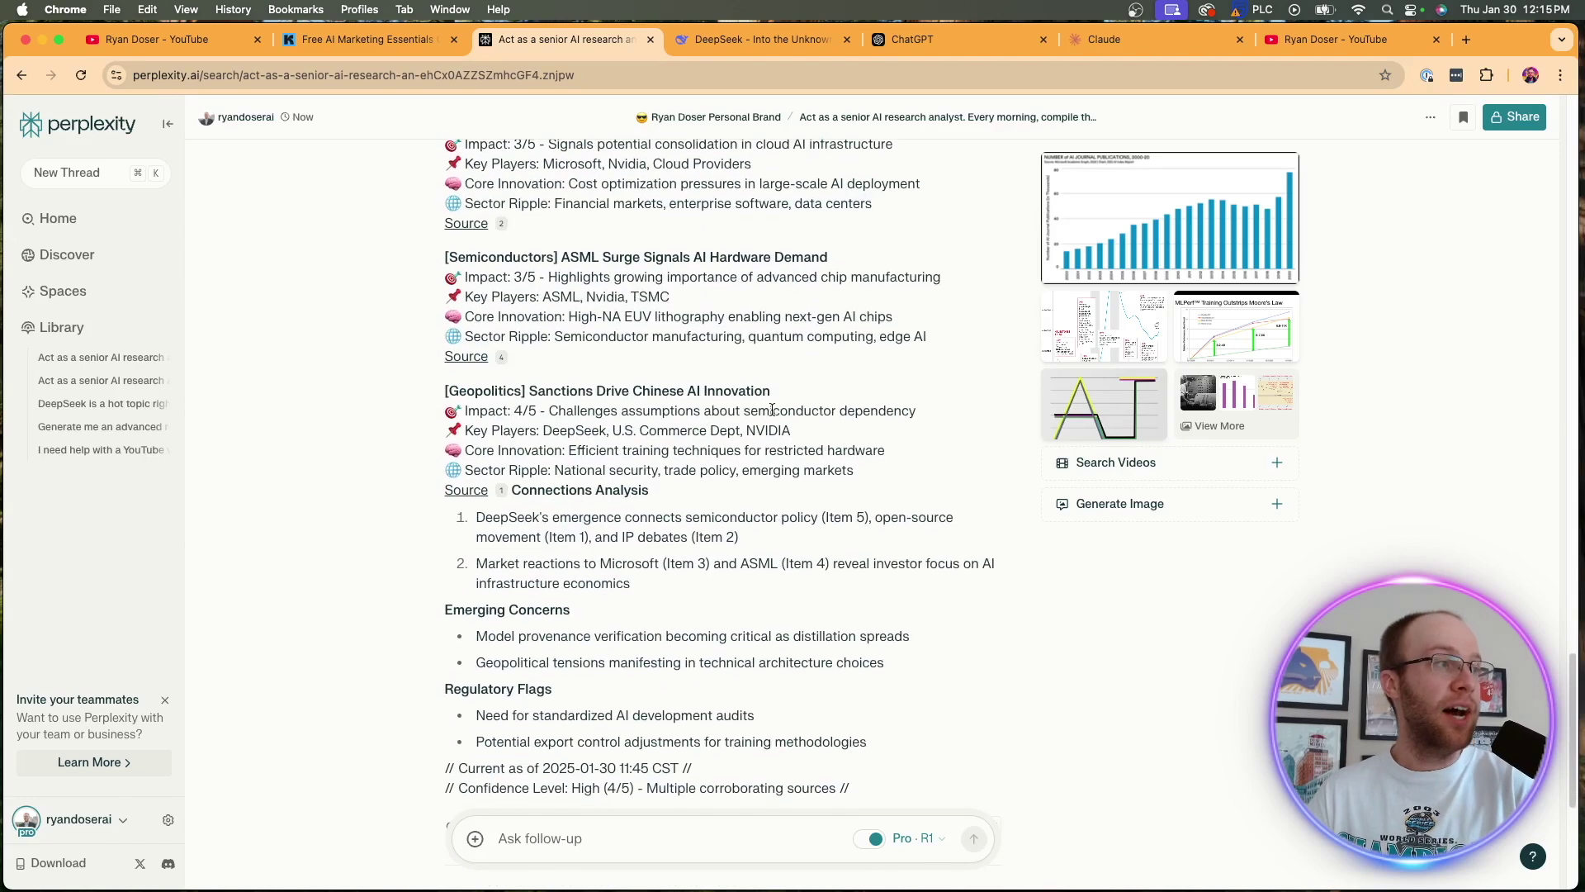
drag(801, 399, 667, 395)
click(667, 394)
scroll(892, 450, down, 3)
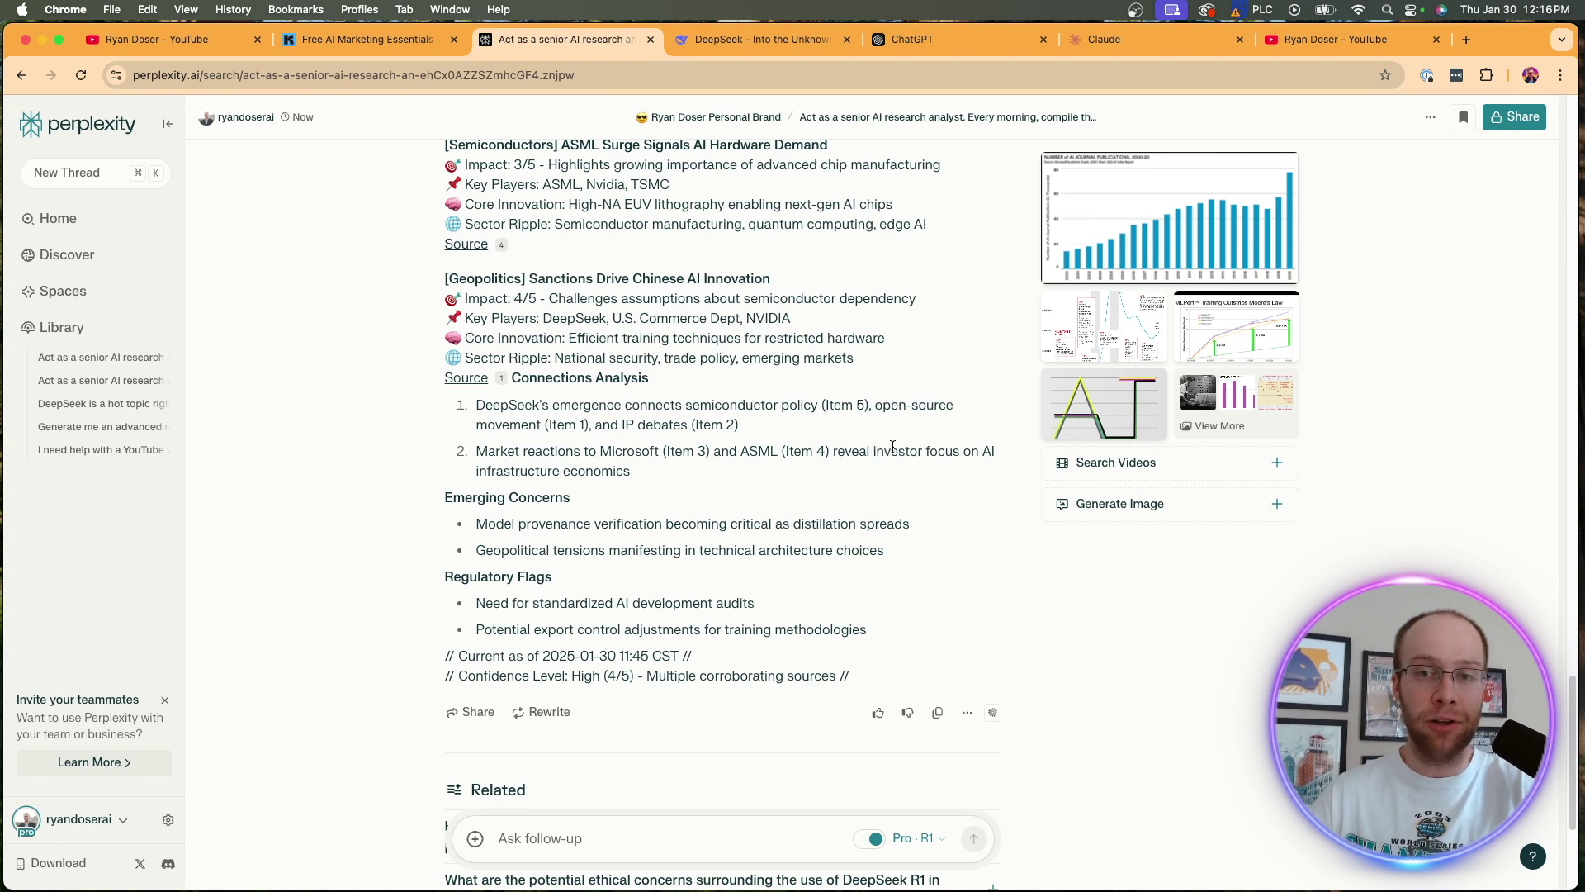
scroll(892, 446, down, 4)
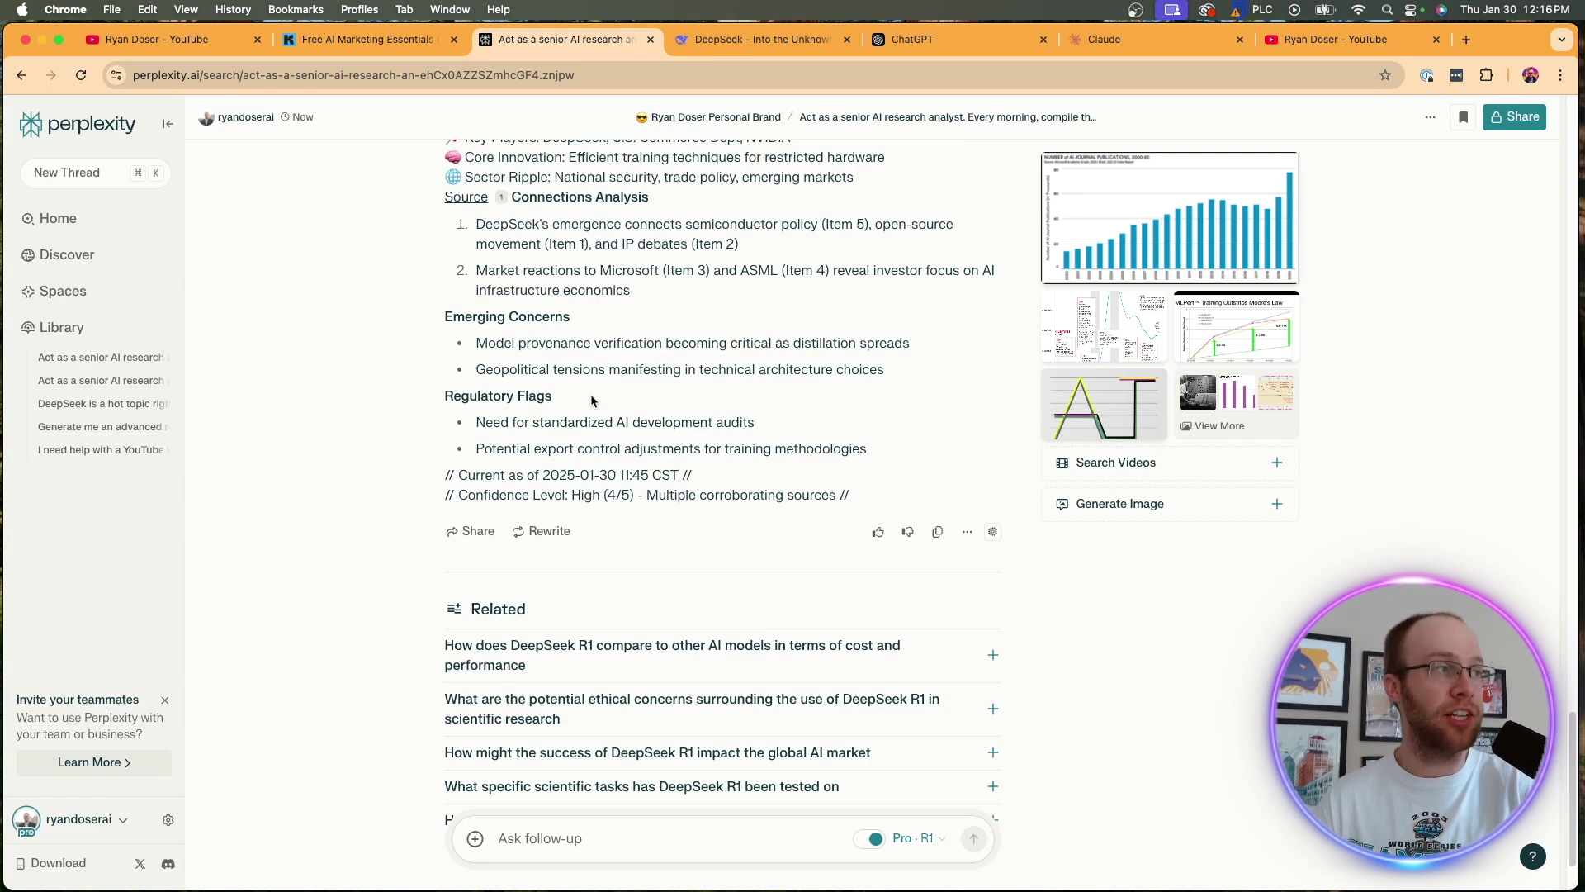
scroll(644, 409, up, 6)
scroll(743, 421, down, 7)
scroll(742, 421, up, 10)
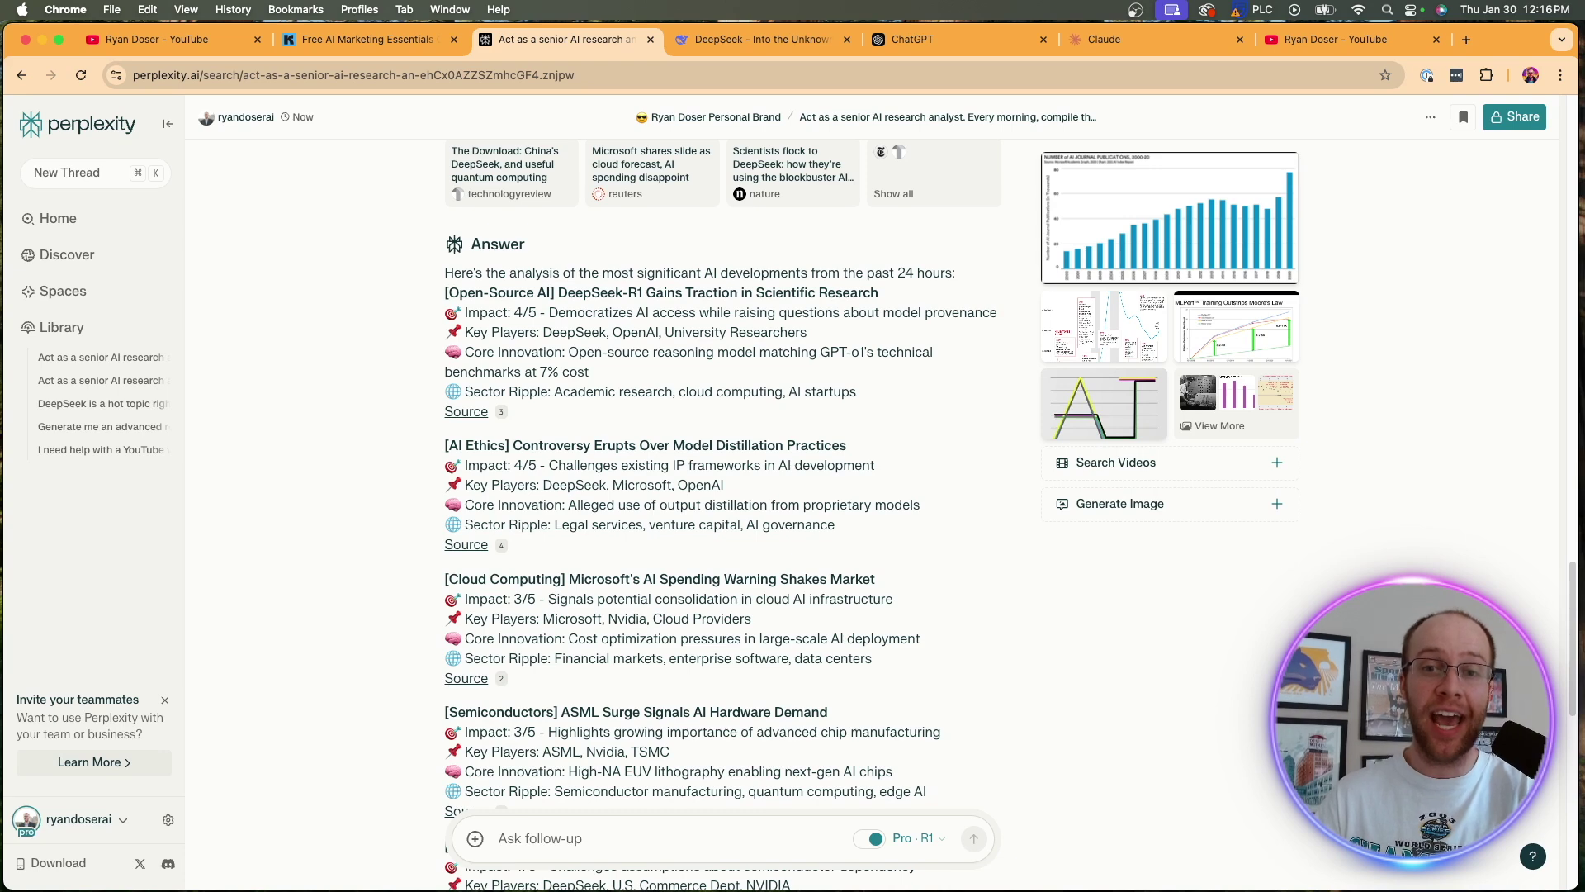
Step: Return to the Space page and review the 'AI Tools for Marketing' keyword-analysis prompt
key(super+bracketleft)
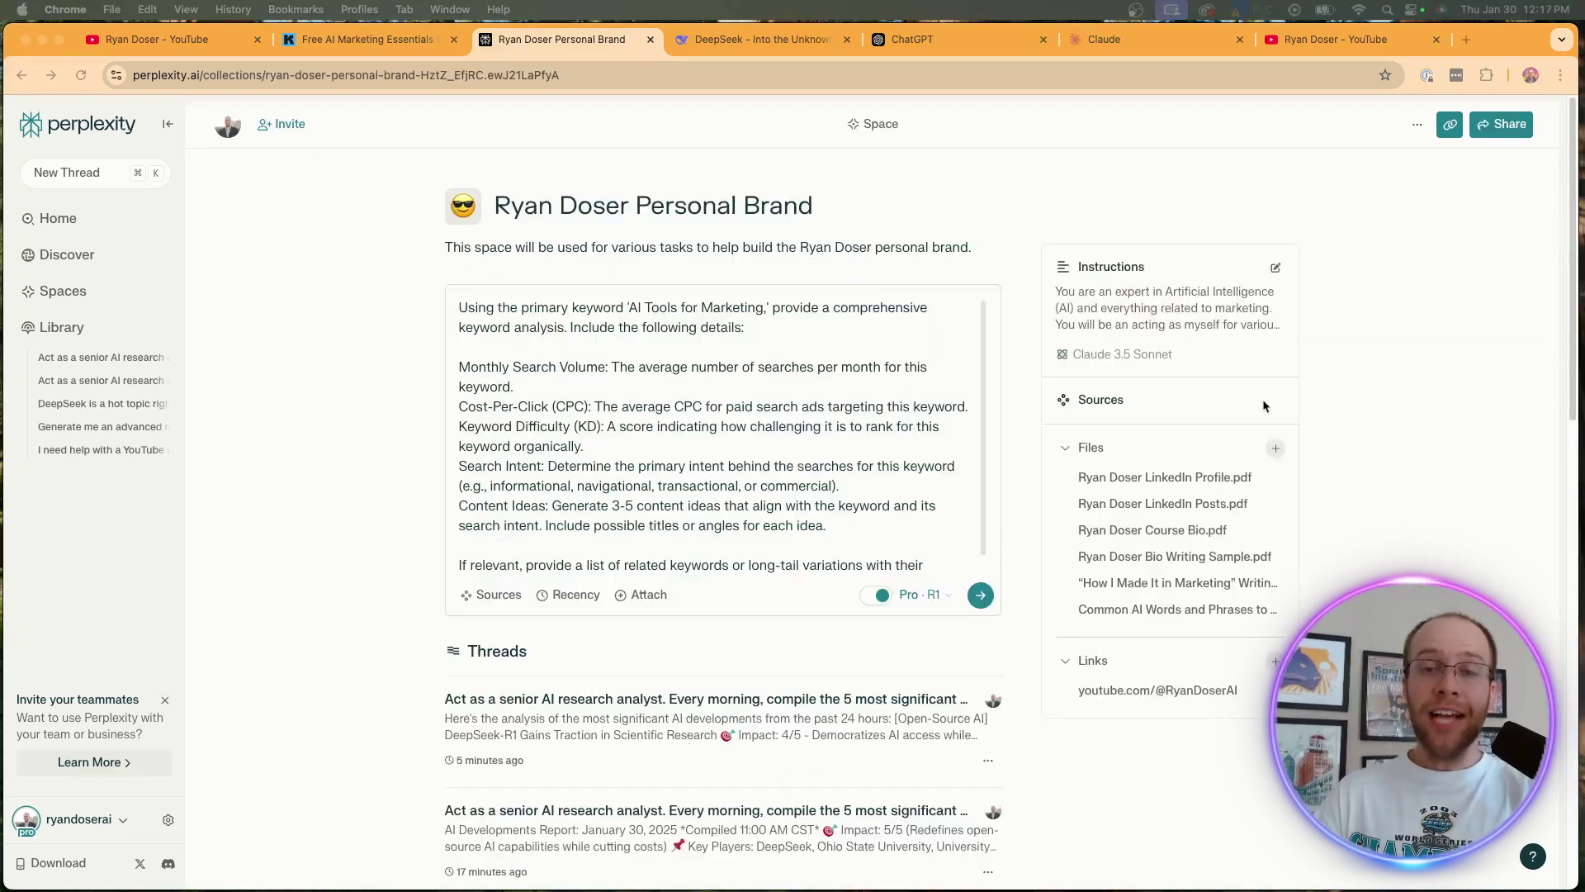
click(1458, 426)
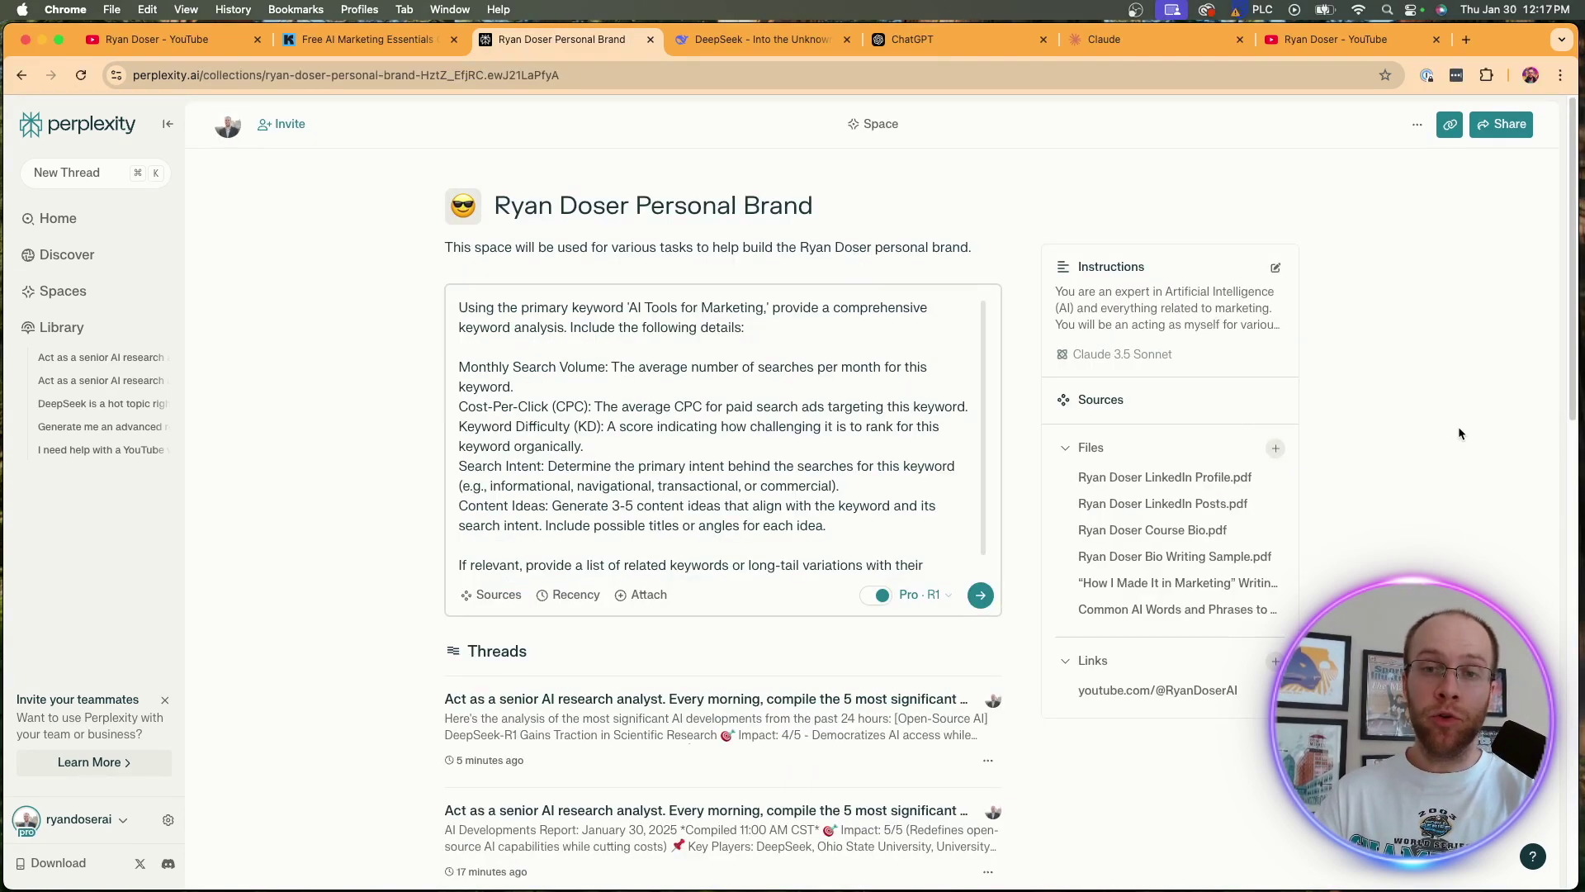
scroll(585, 407, down, 1)
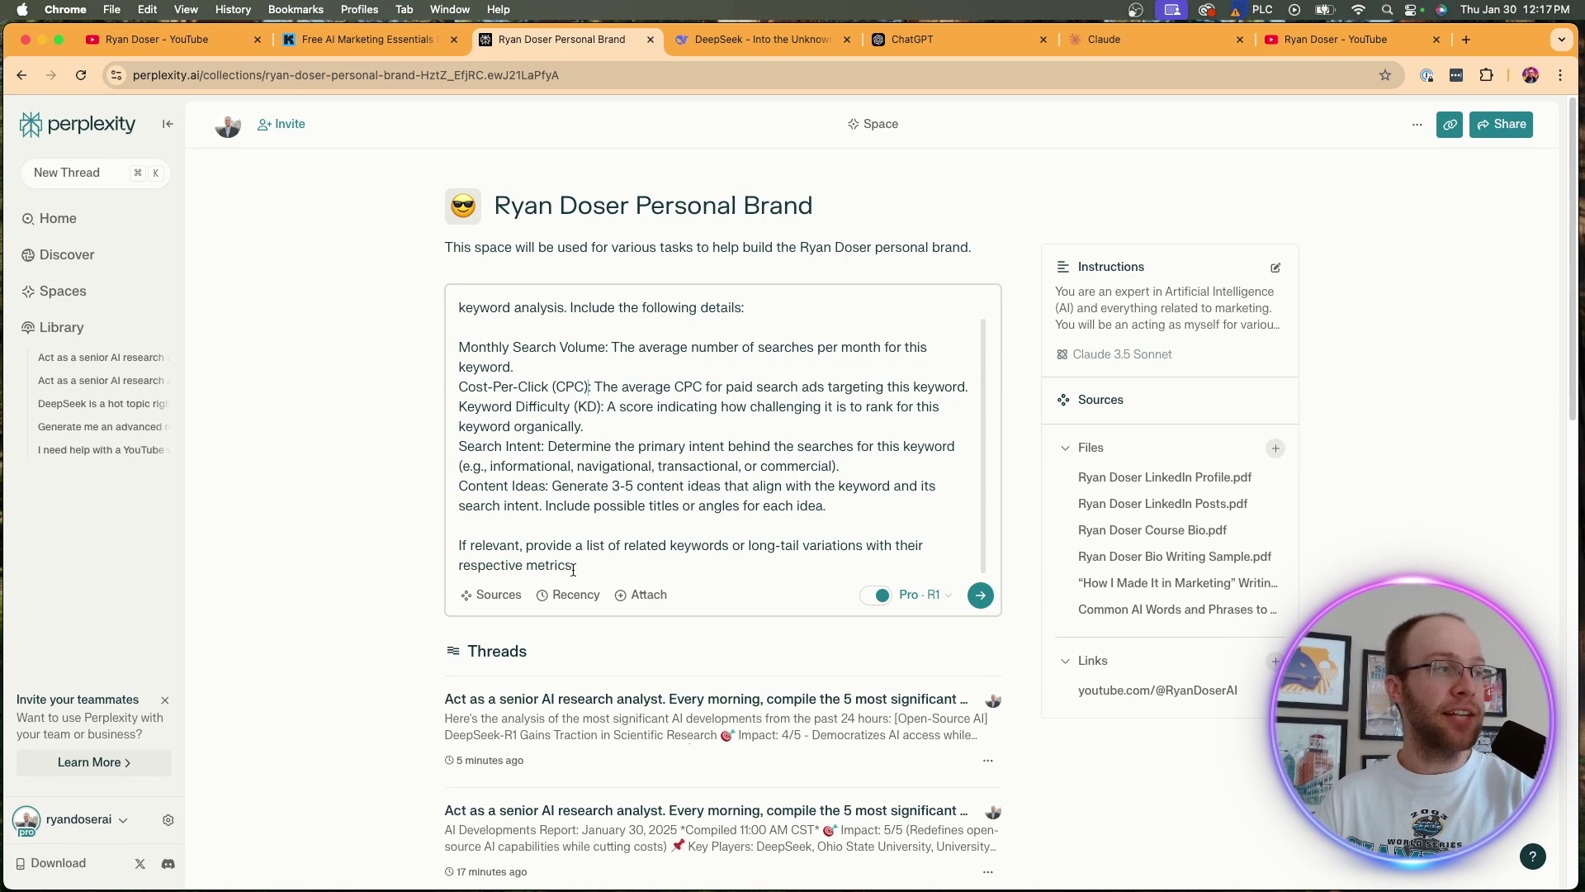
drag(576, 568, 465, 309)
click(465, 309)
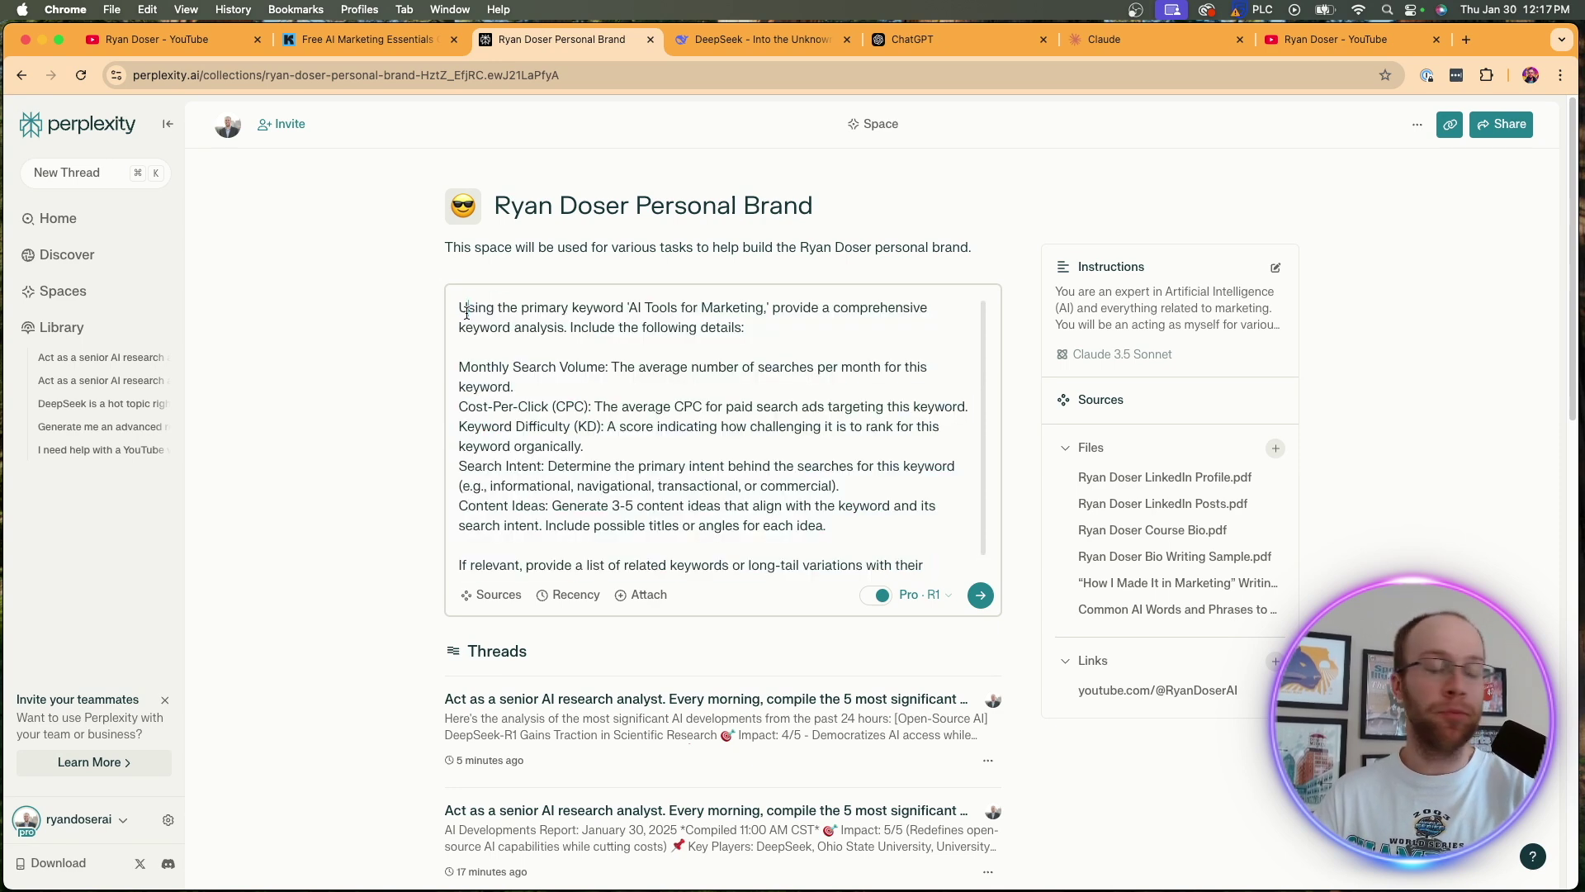
click(561, 327)
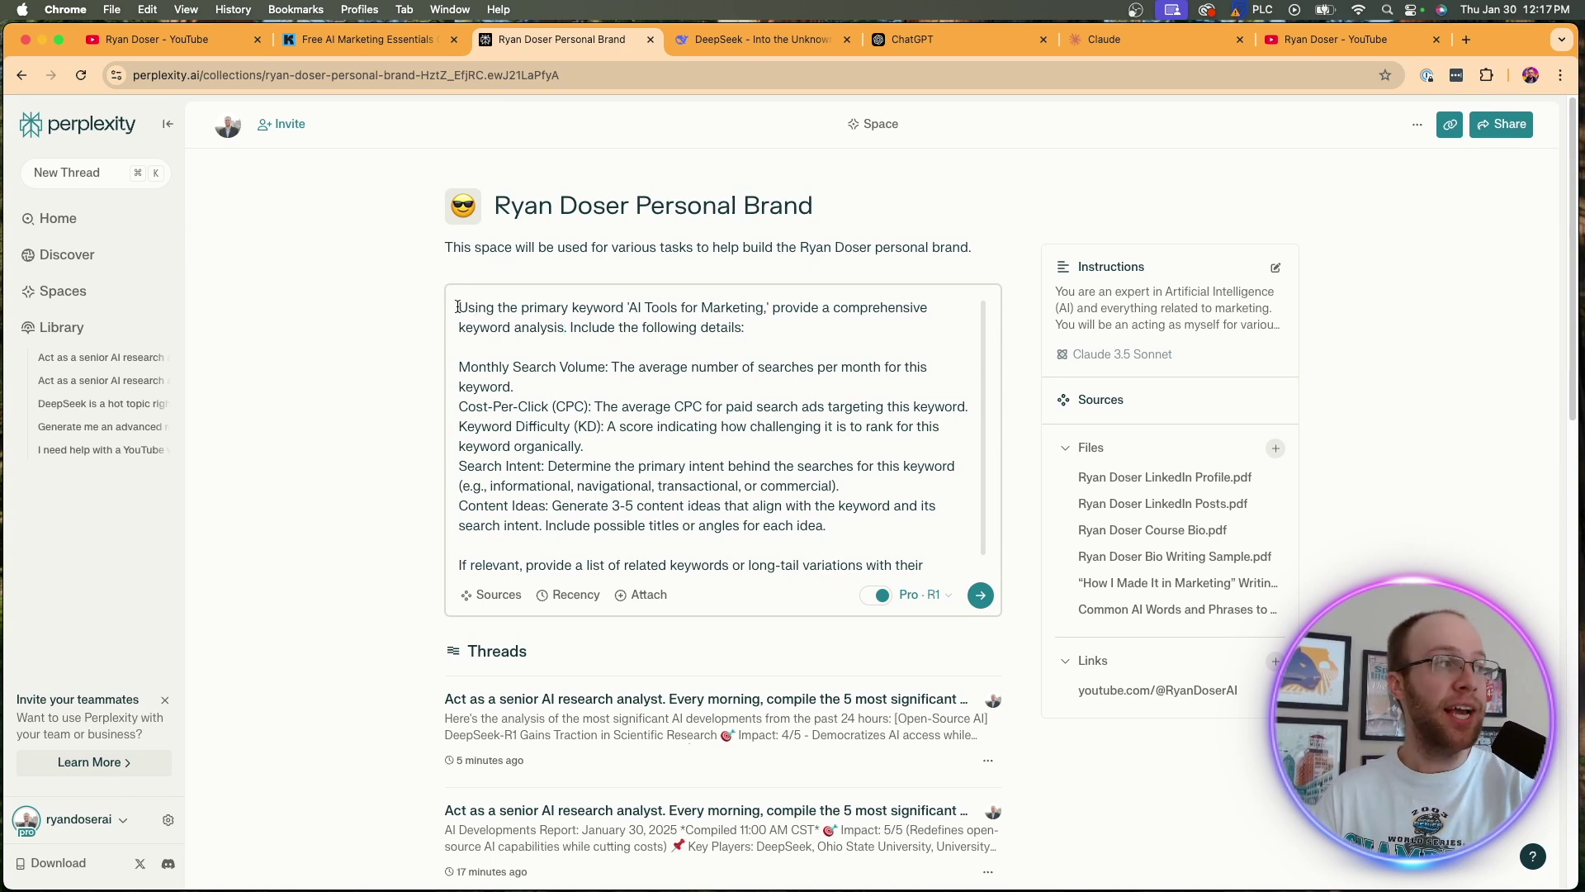
drag(459, 310, 767, 309)
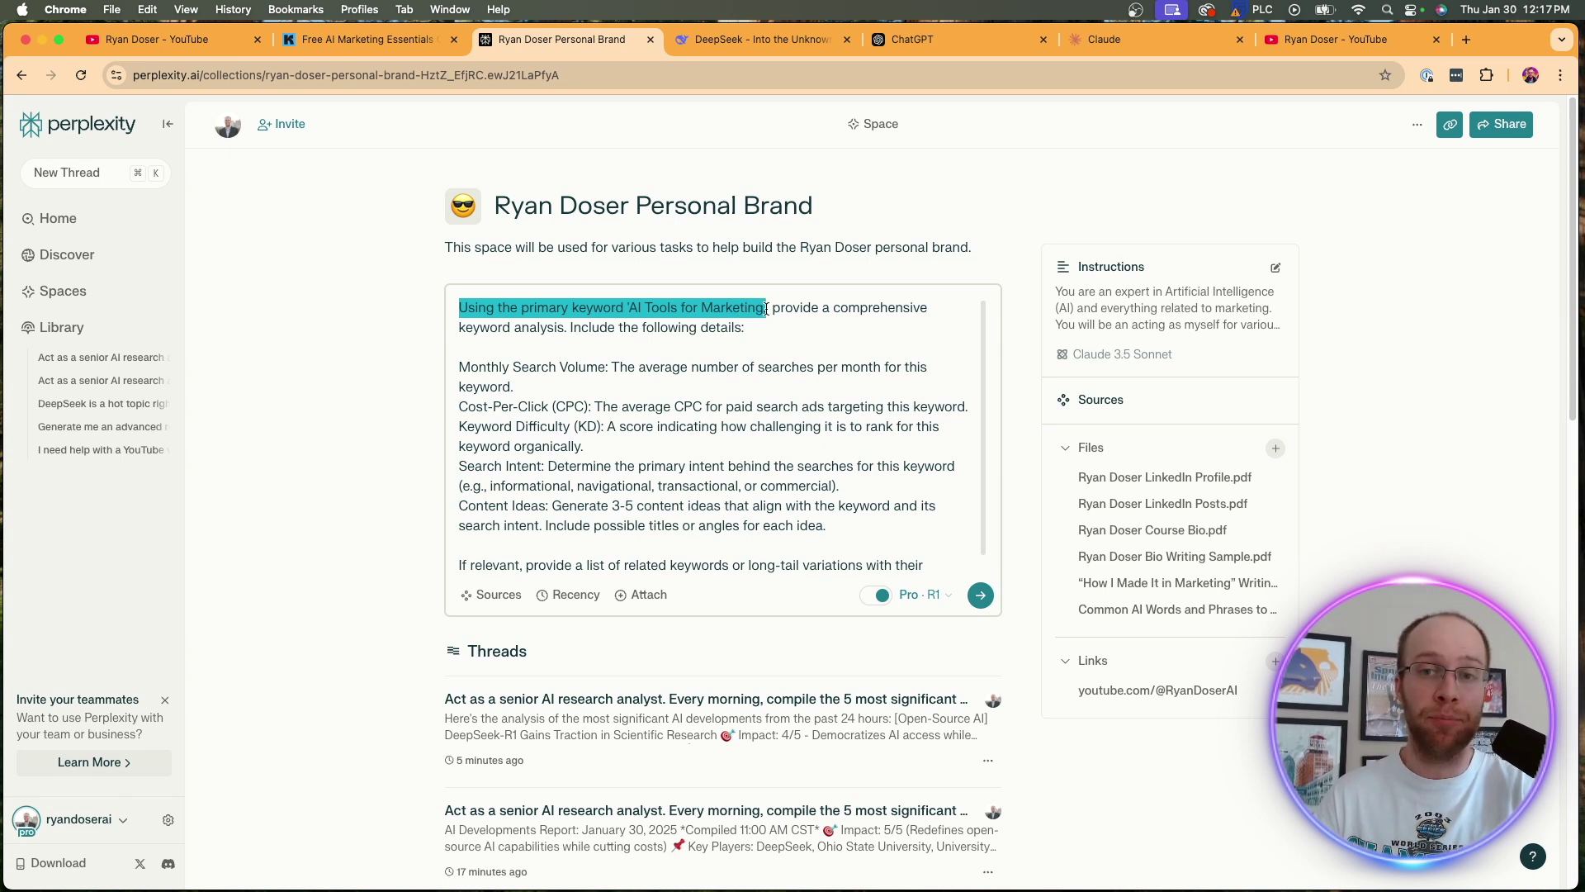
drag(780, 309, 721, 329)
click(771, 326)
Step: Review the rest of the prompt, including its Keyword Difficulty request
scroll(618, 343, down, 1)
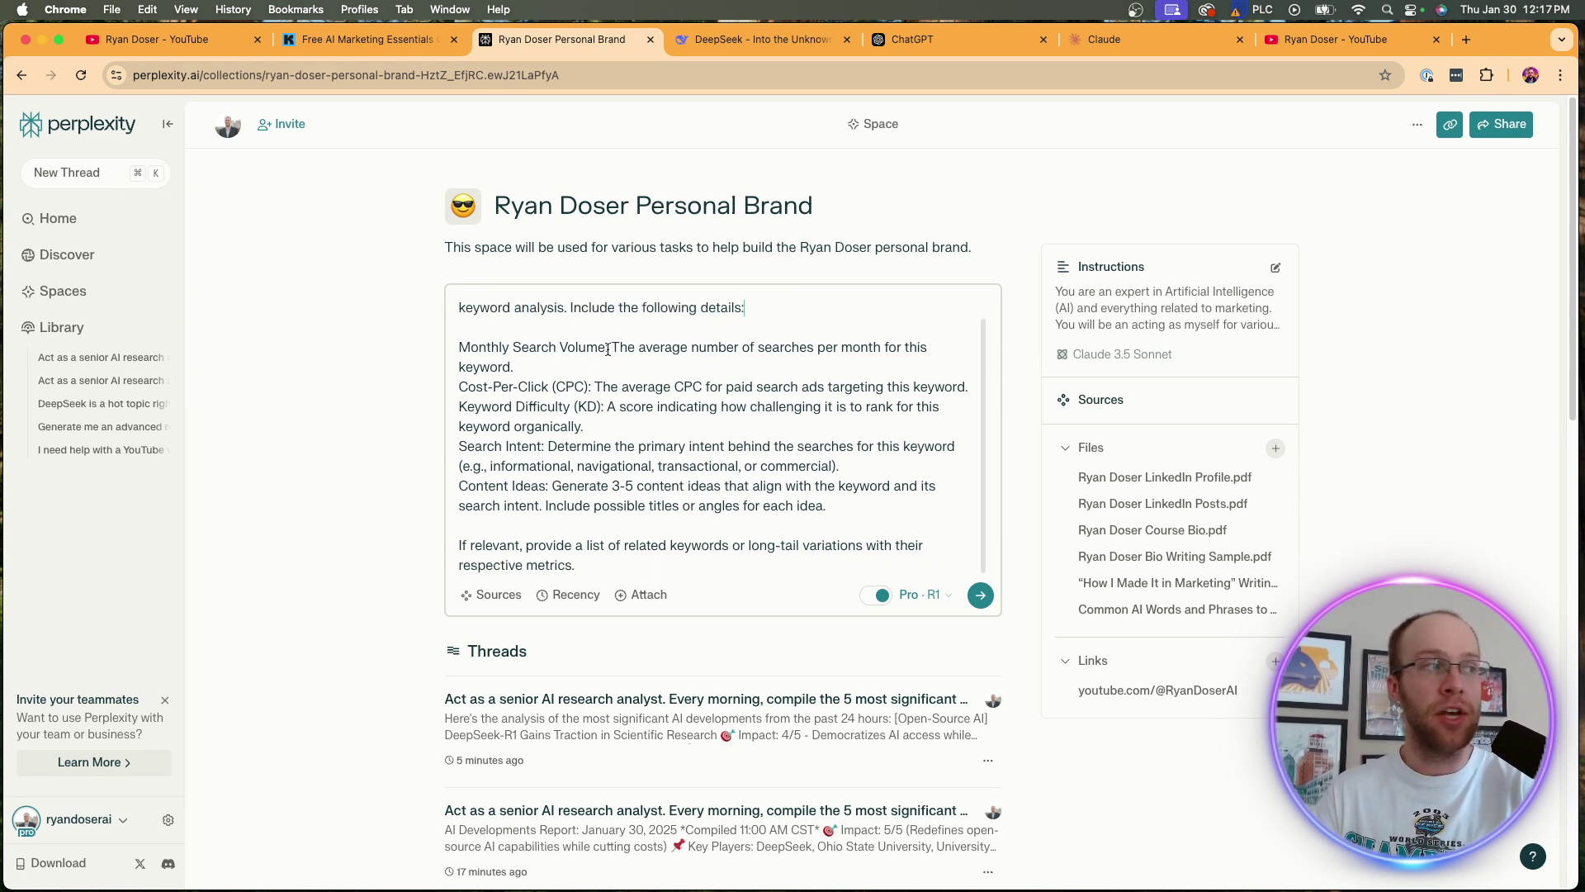
drag(600, 409, 508, 446)
click(465, 409)
scroll(528, 412, down, 1)
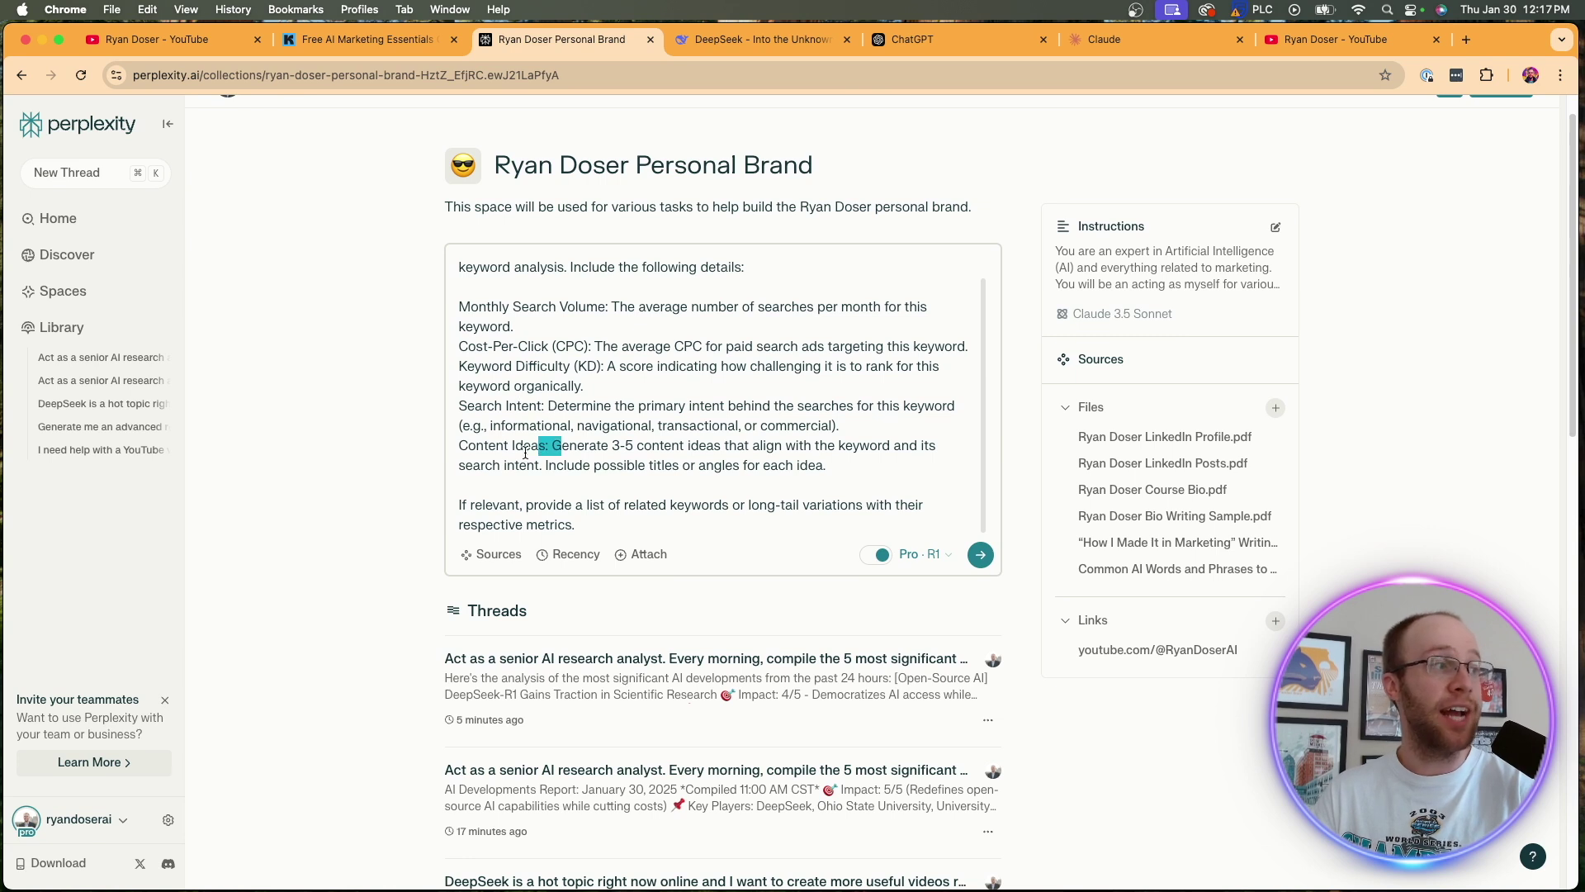
click(528, 445)
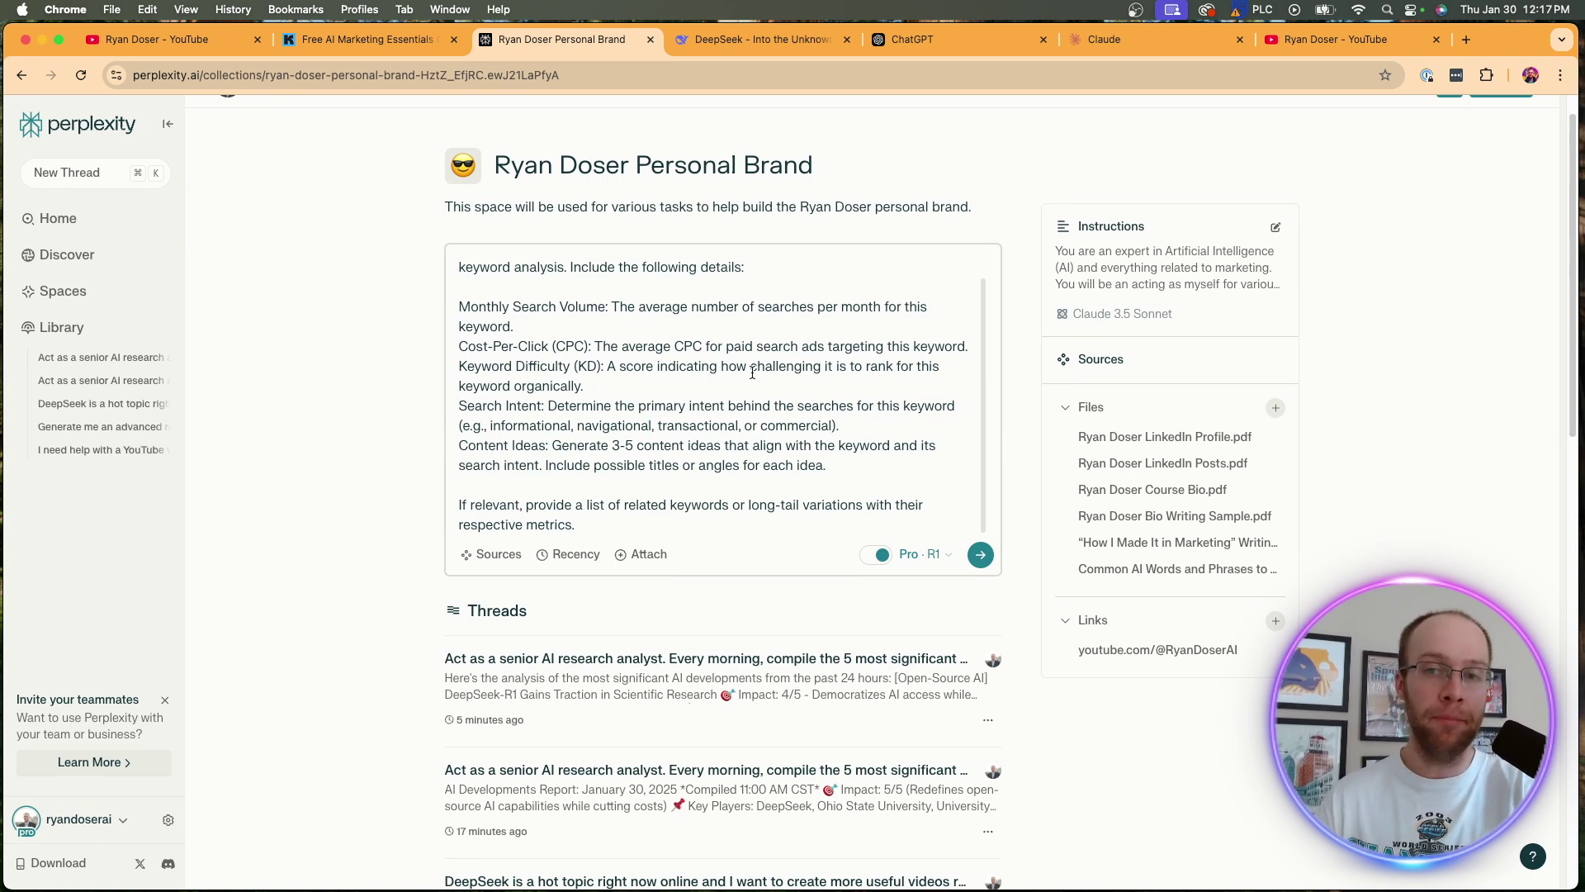
Step: Keep Pro · R1 as the answering model and submit the keyword analysis prompt
click(926, 563)
click(826, 657)
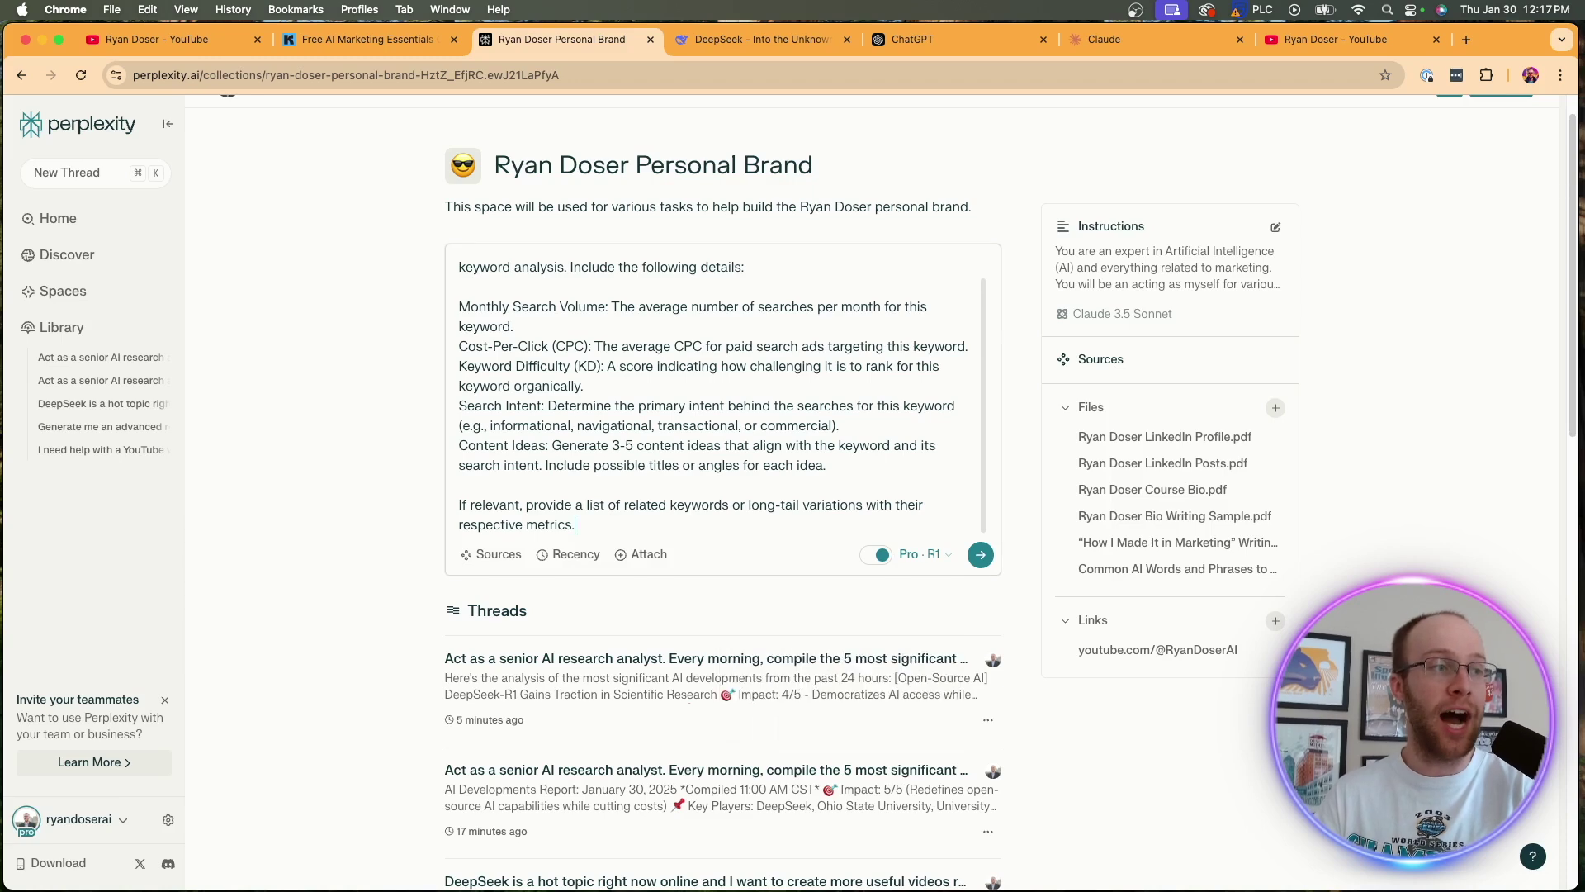
click(980, 555)
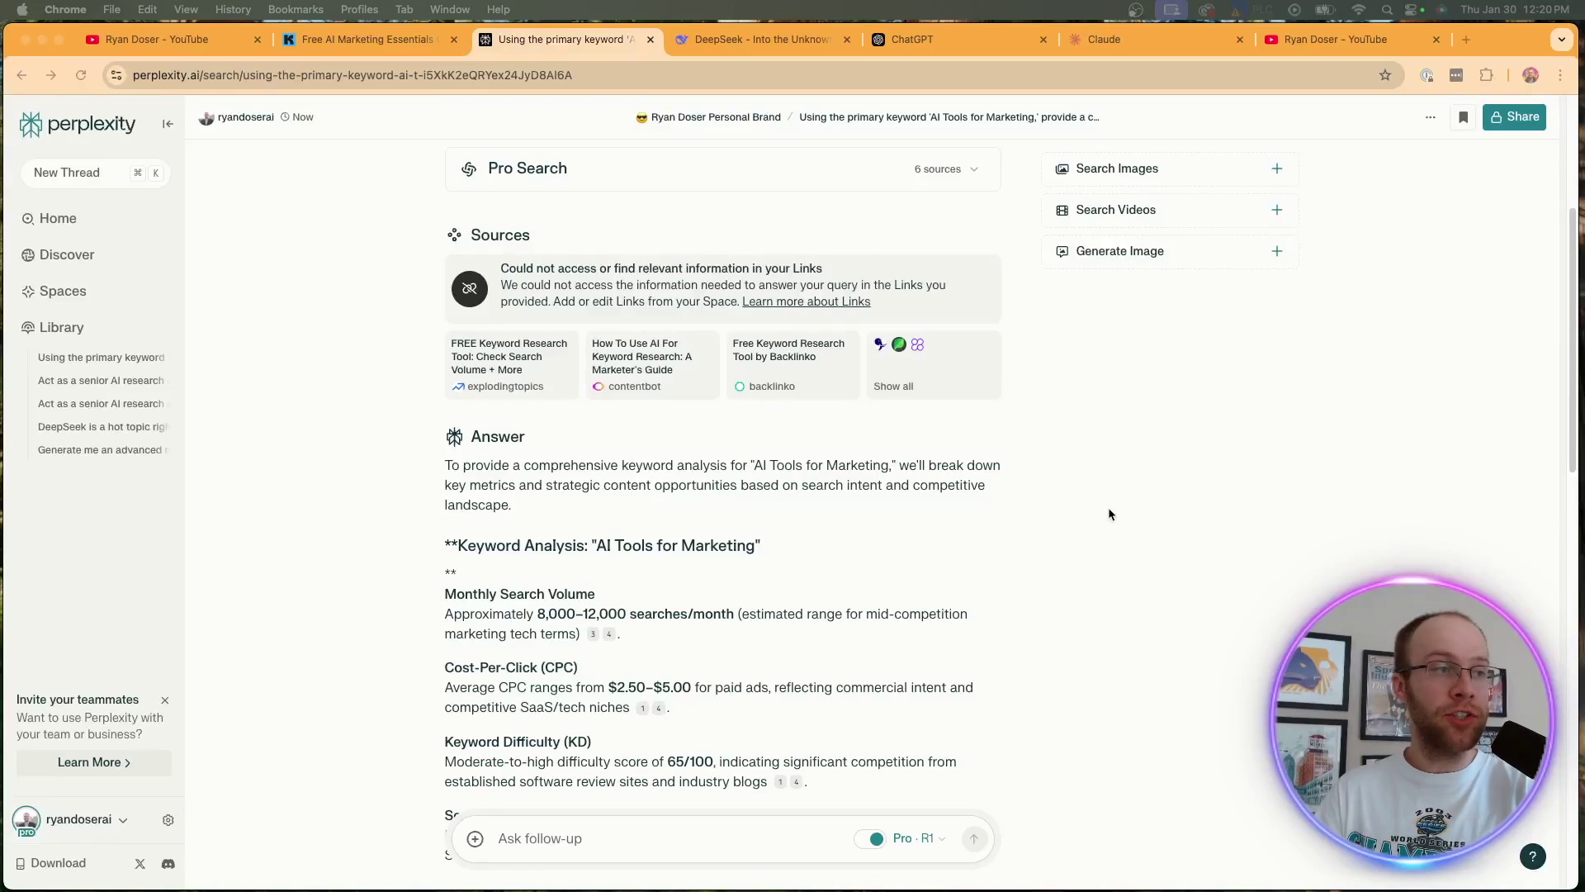
Step: Highlight the 'AI Tools for Marketing' keyword in the answer's heading, then scroll back up
drag(484, 547, 598, 546)
click(777, 548)
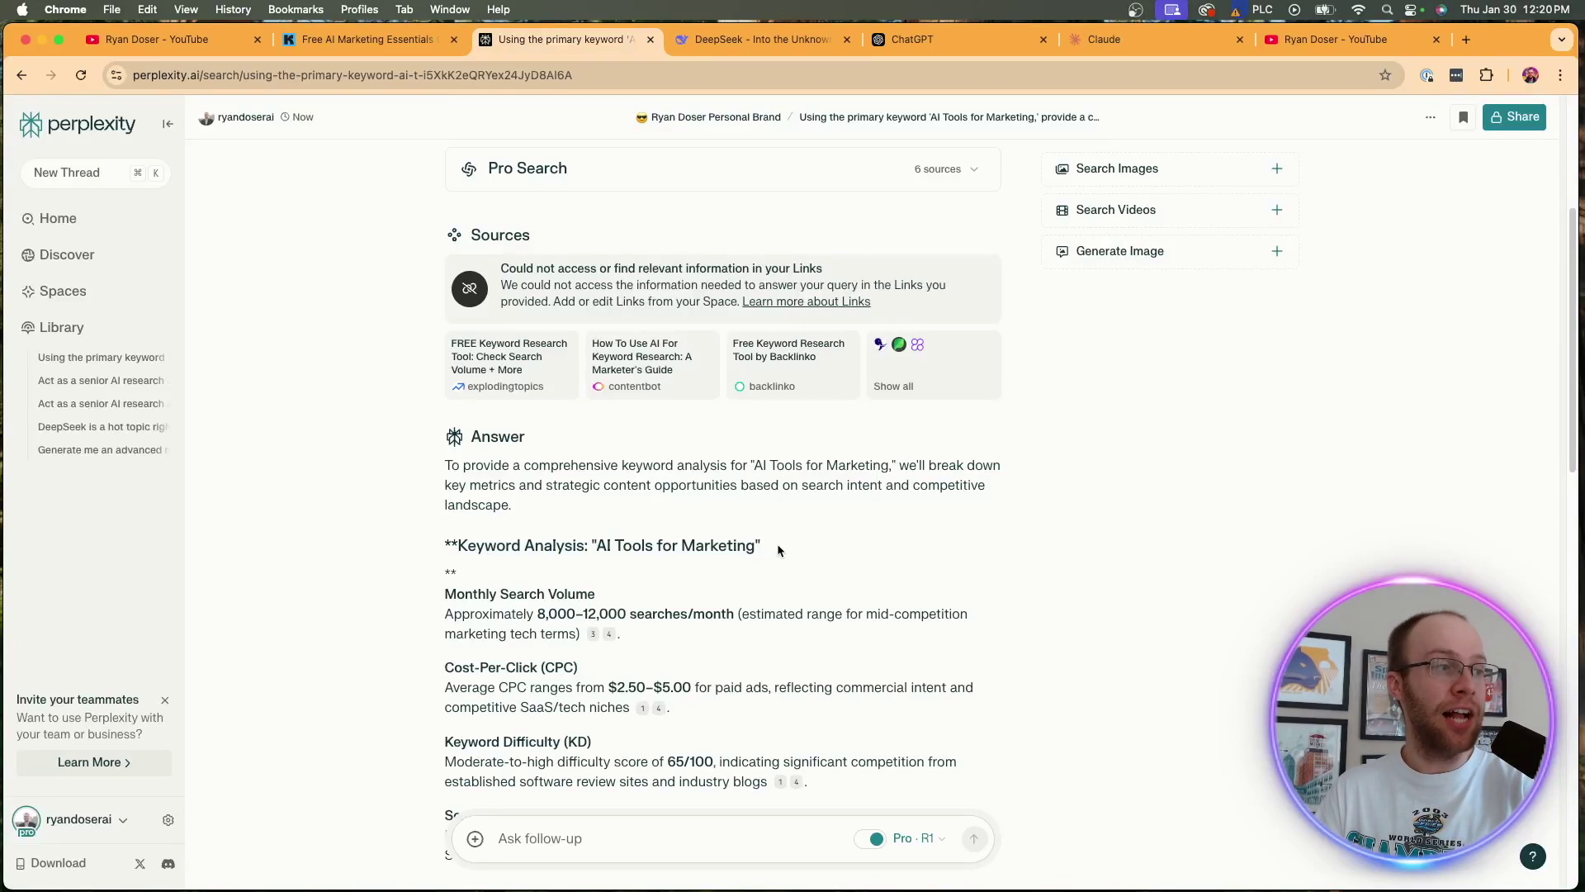
drag(777, 547, 588, 547)
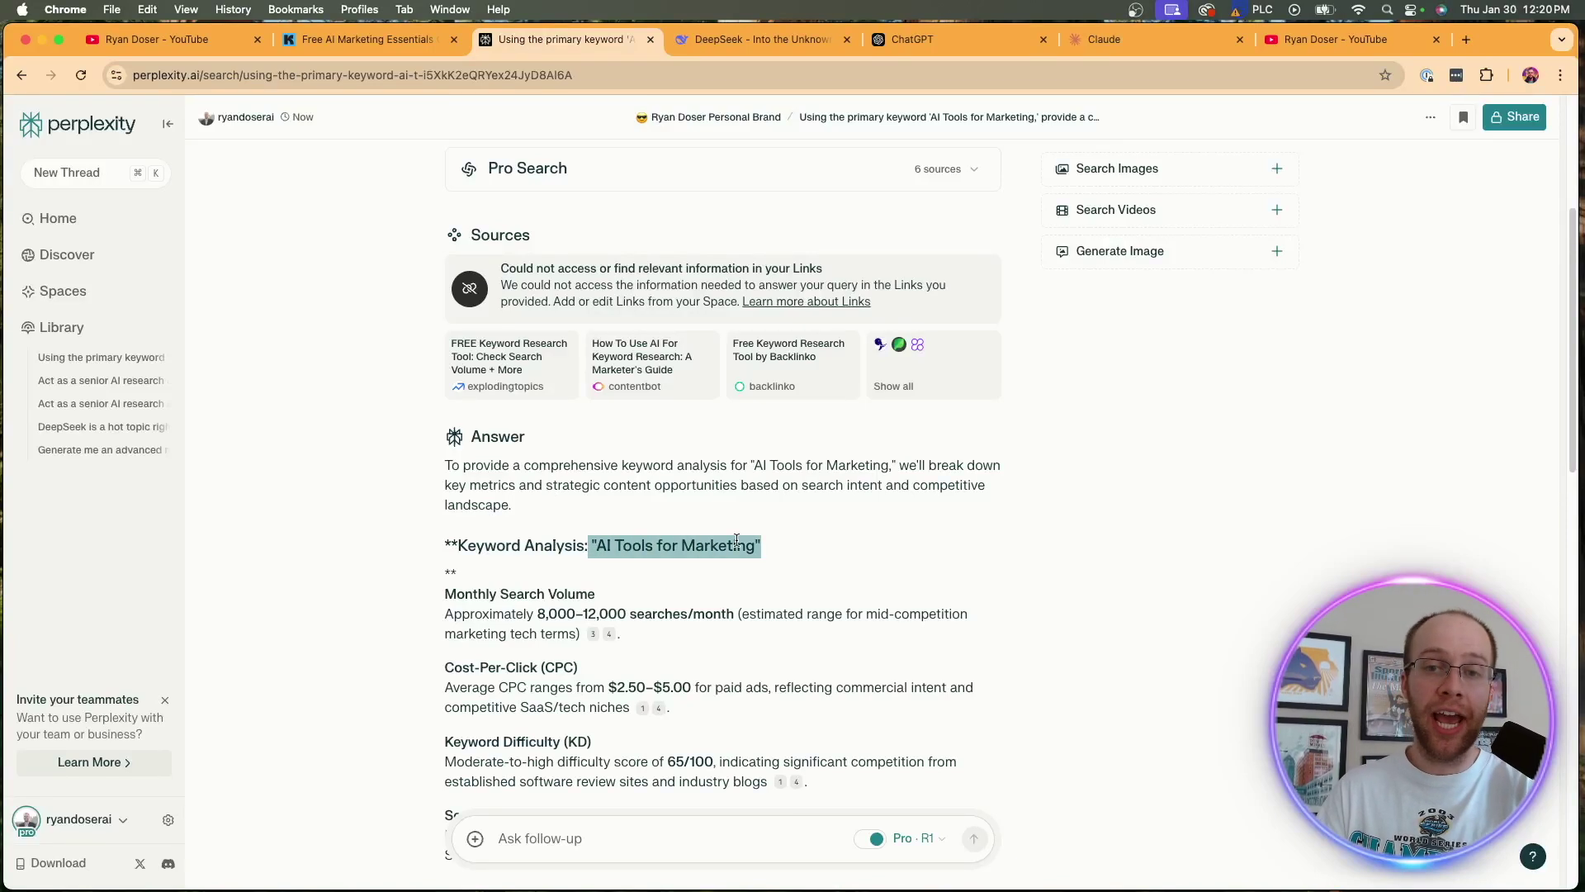
drag(829, 540, 591, 545)
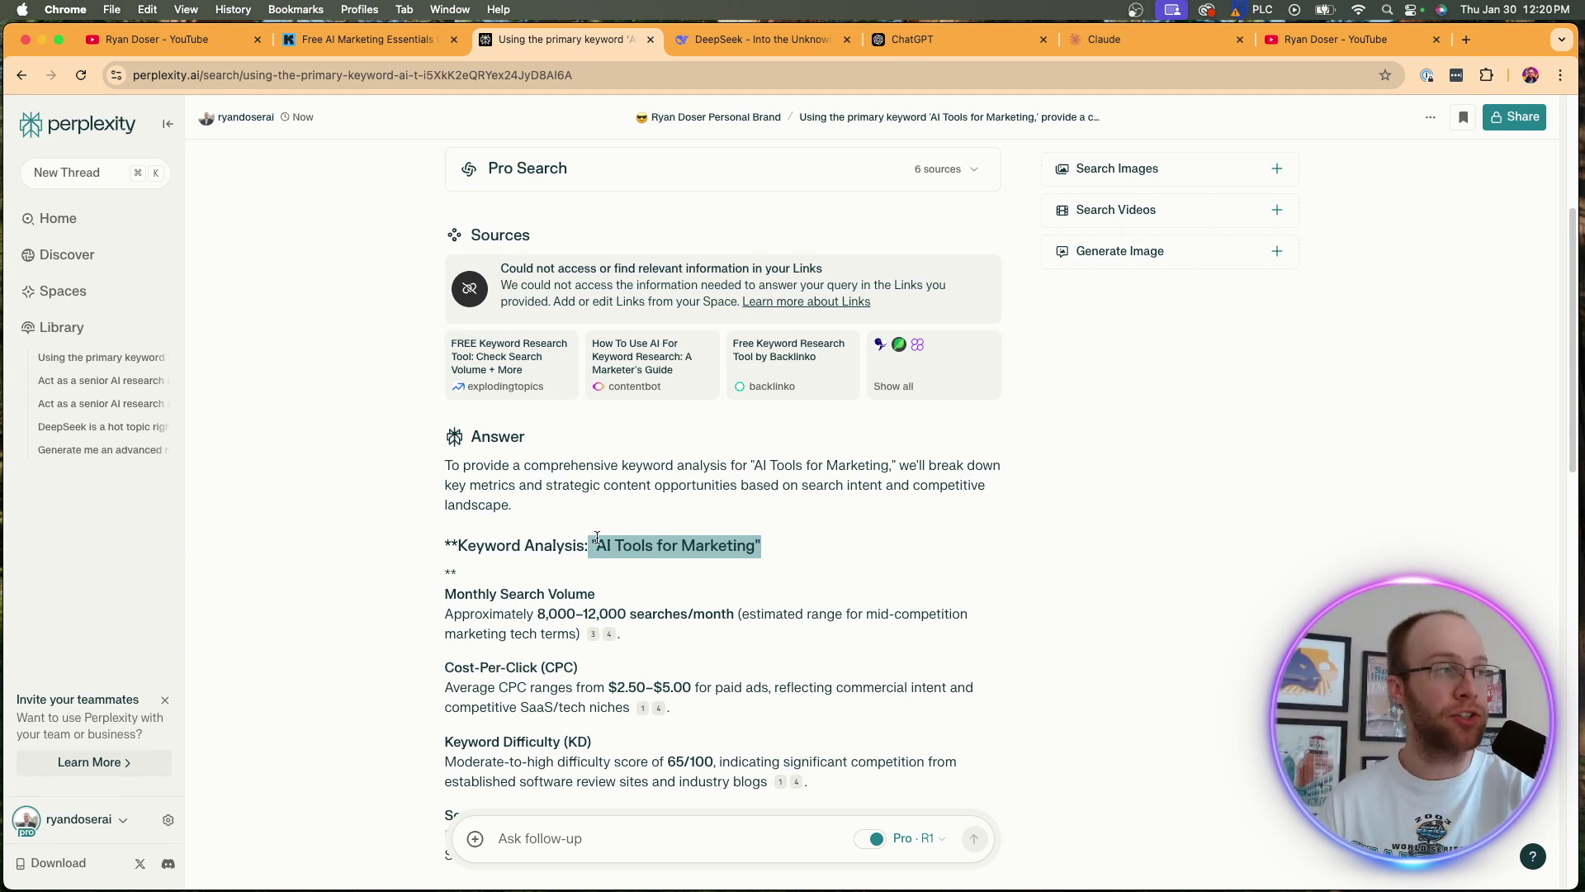
click(852, 543)
scroll(893, 309, up, 2)
Step: Expand Pro Search to show its Researching and Reasoning with R1 steps, then scroll to the Answer
click(920, 252)
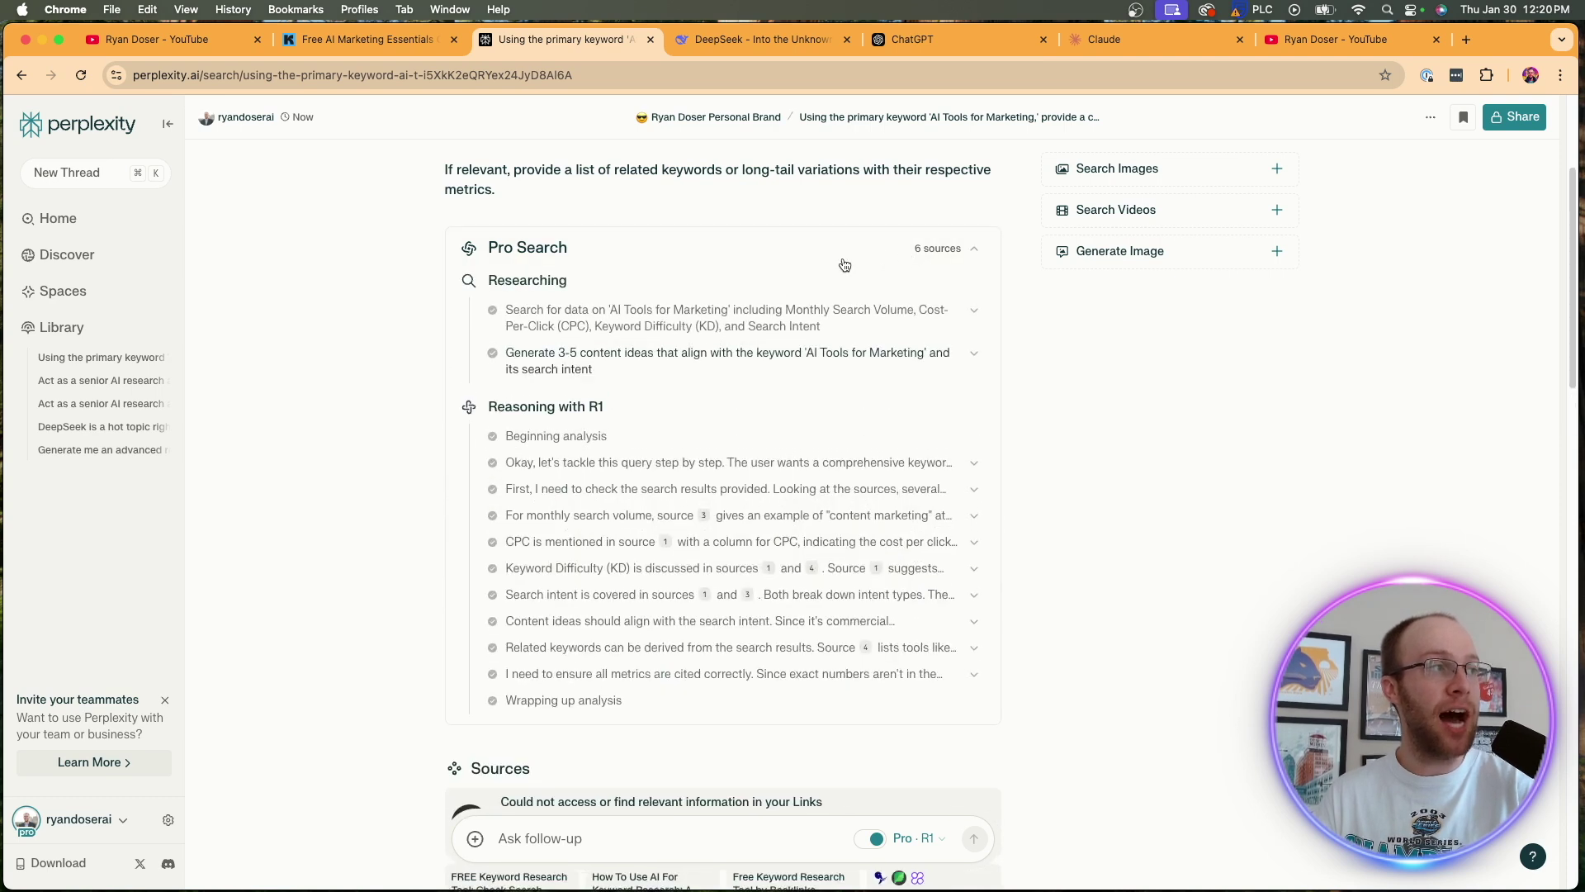
scroll(632, 433, down, 4)
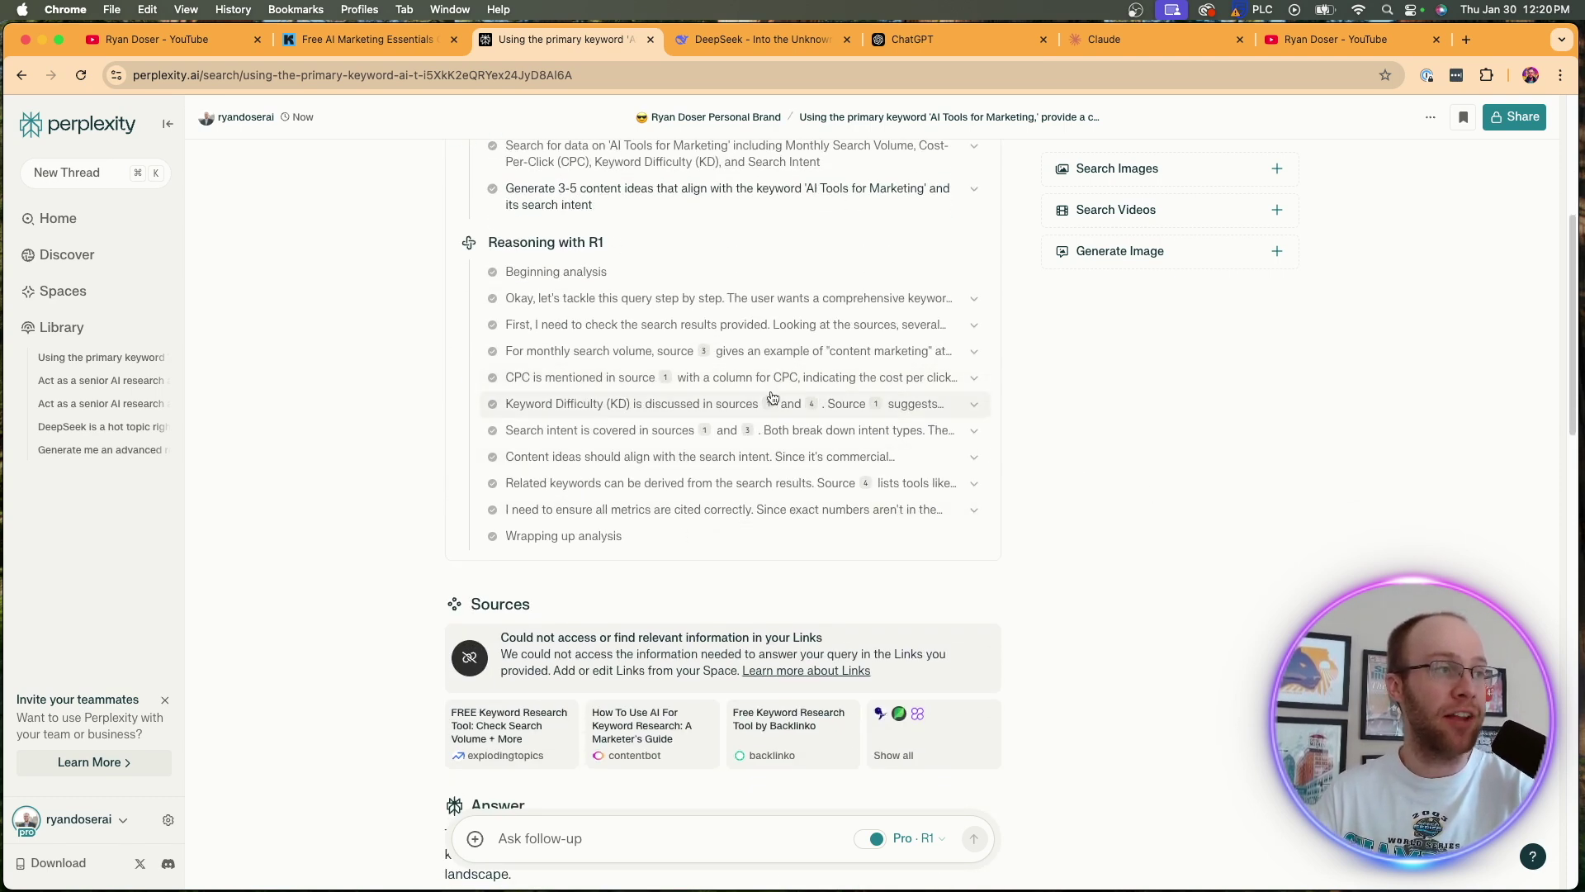
mouse_move(767, 408)
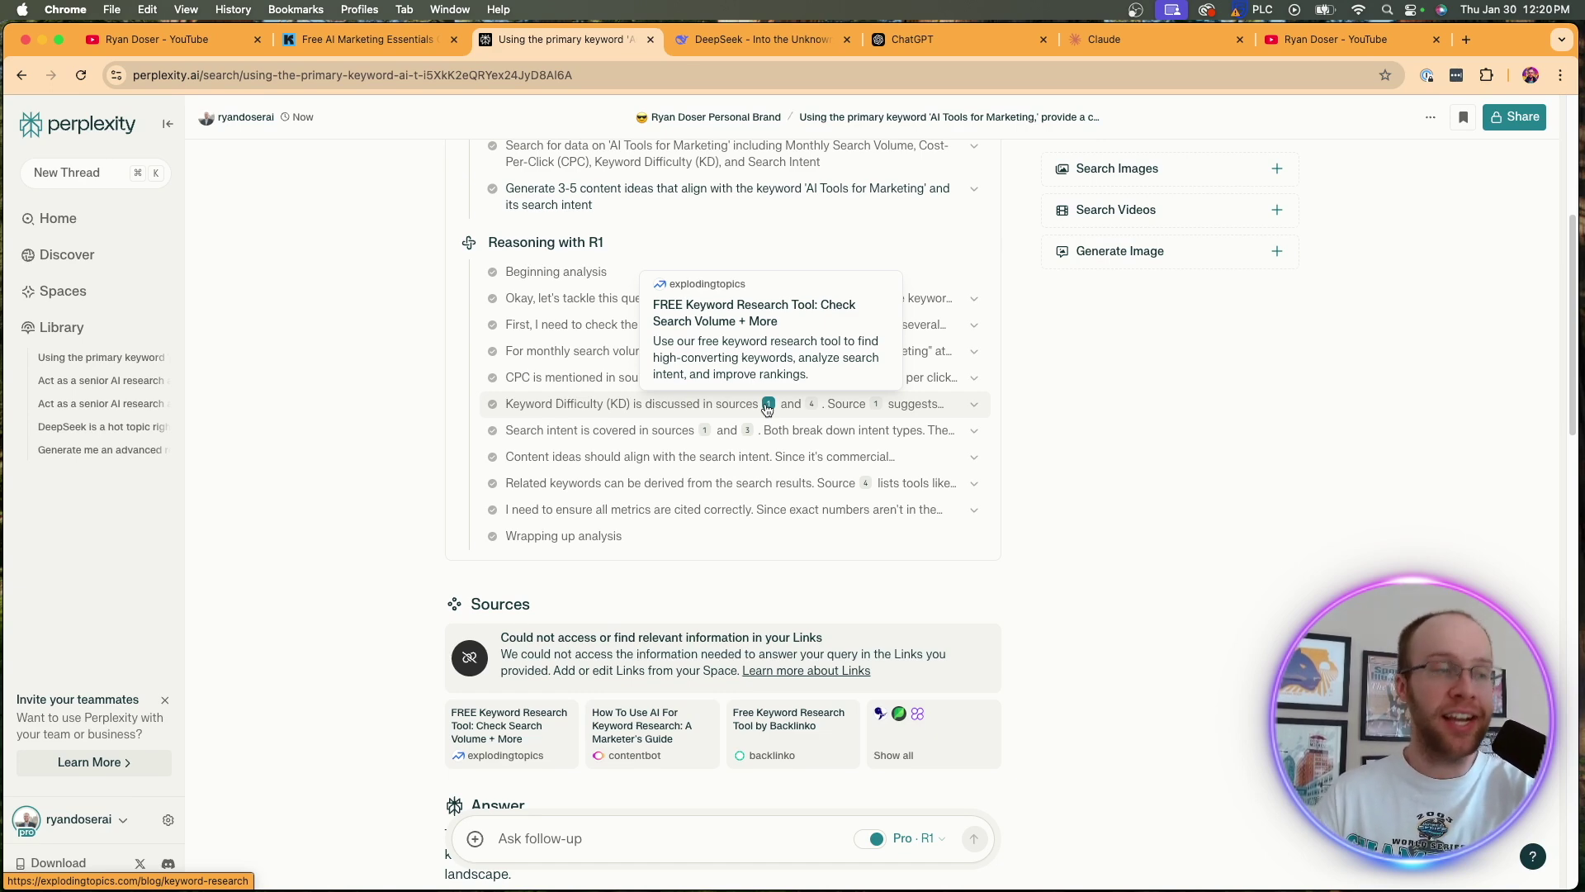
scroll(1275, 438, down, 6)
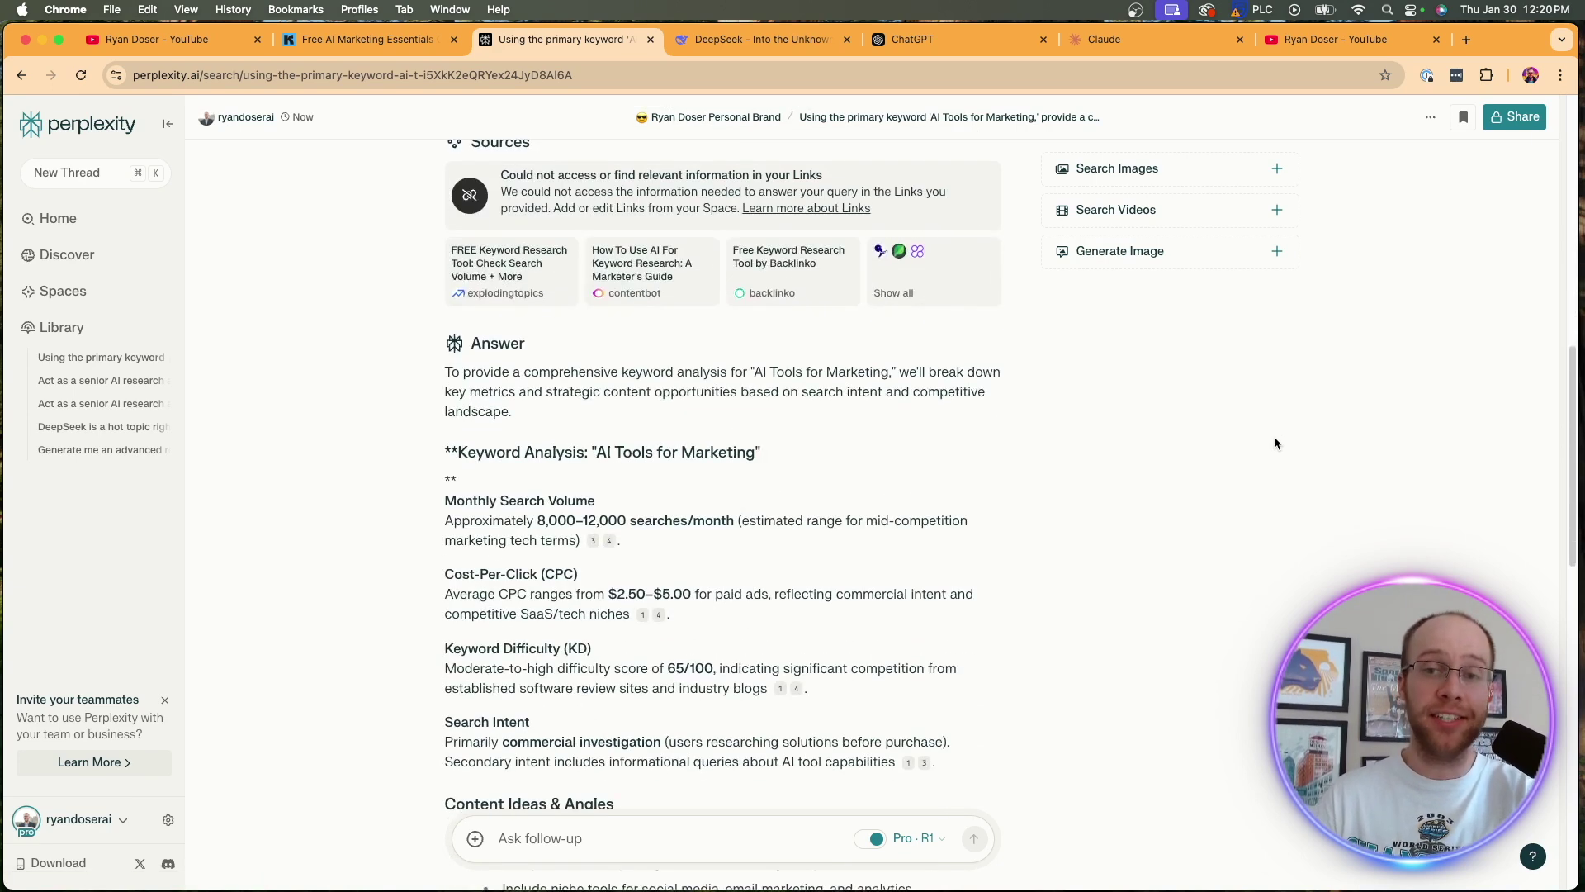
scroll(933, 440, down, 5)
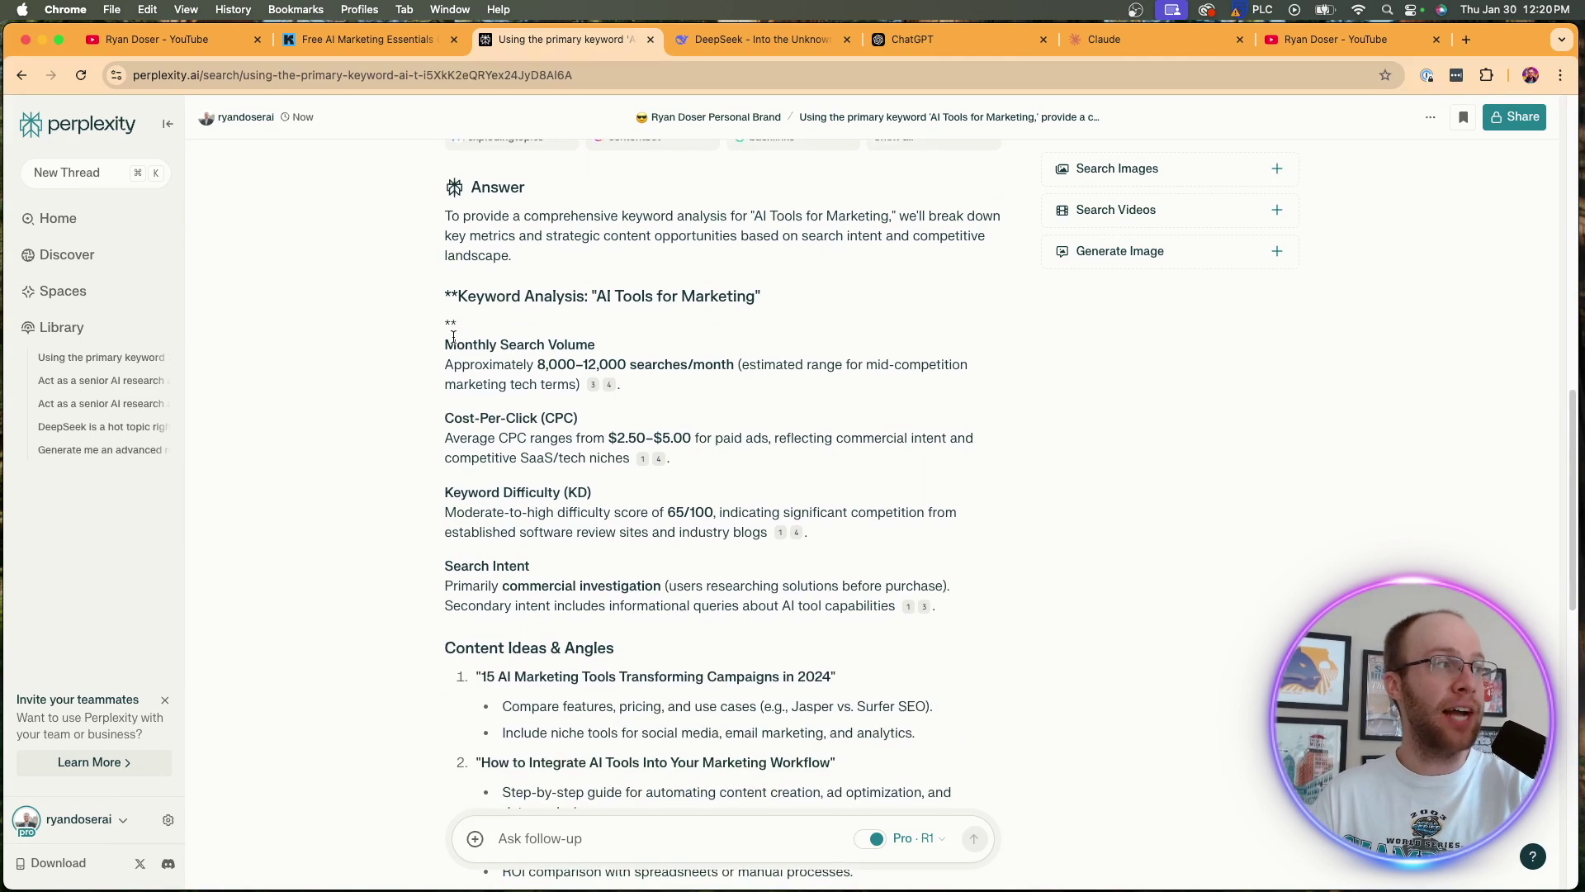
drag(445, 315, 634, 335)
click(601, 315)
click(655, 330)
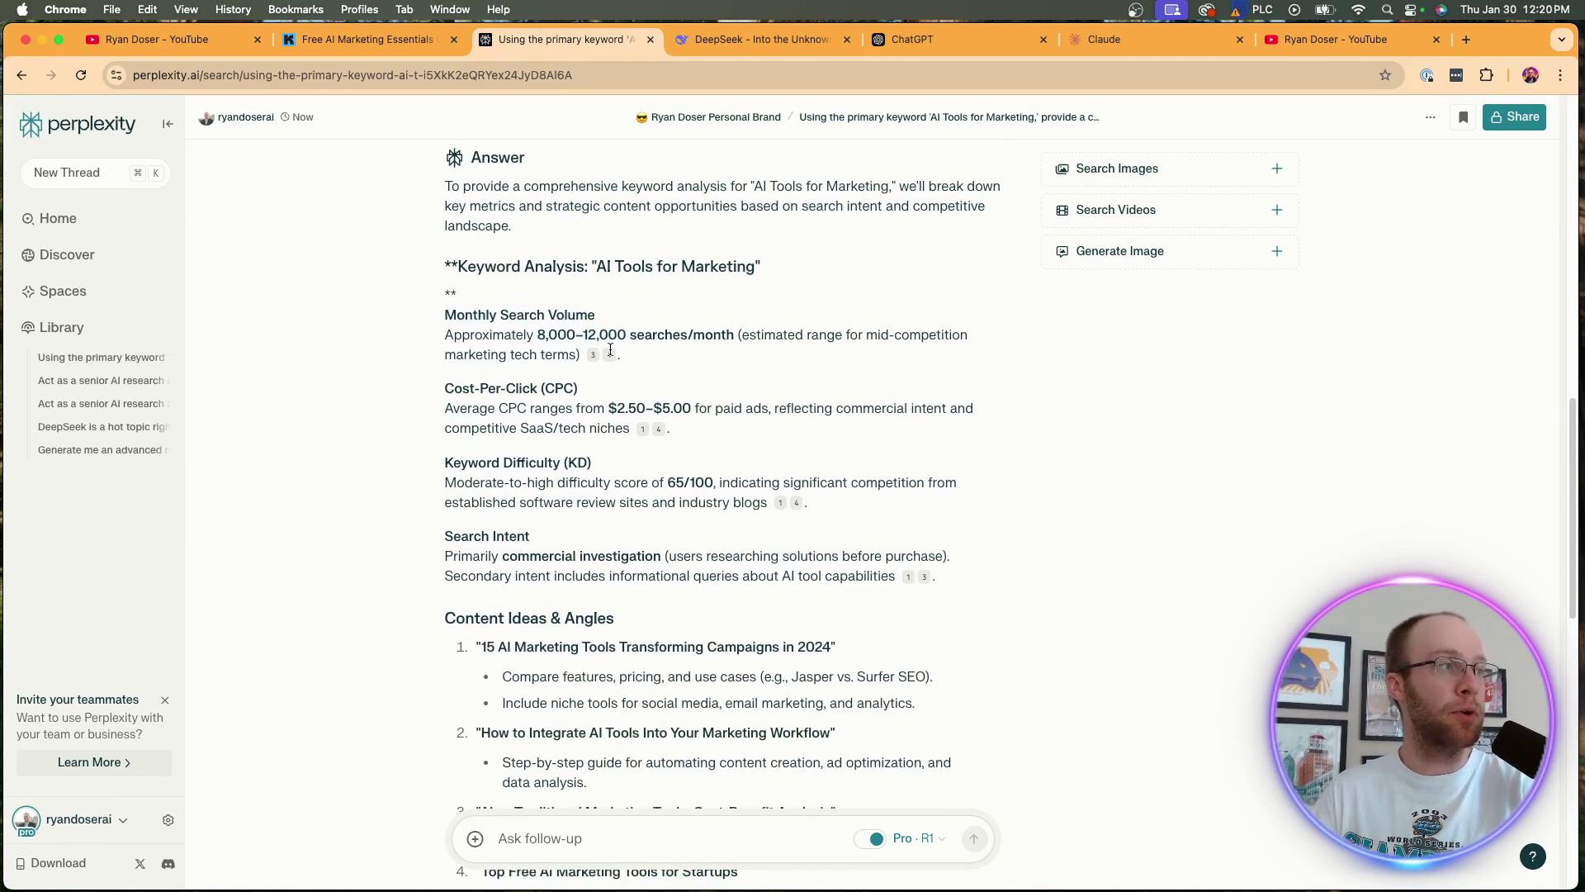
drag(621, 388, 489, 388)
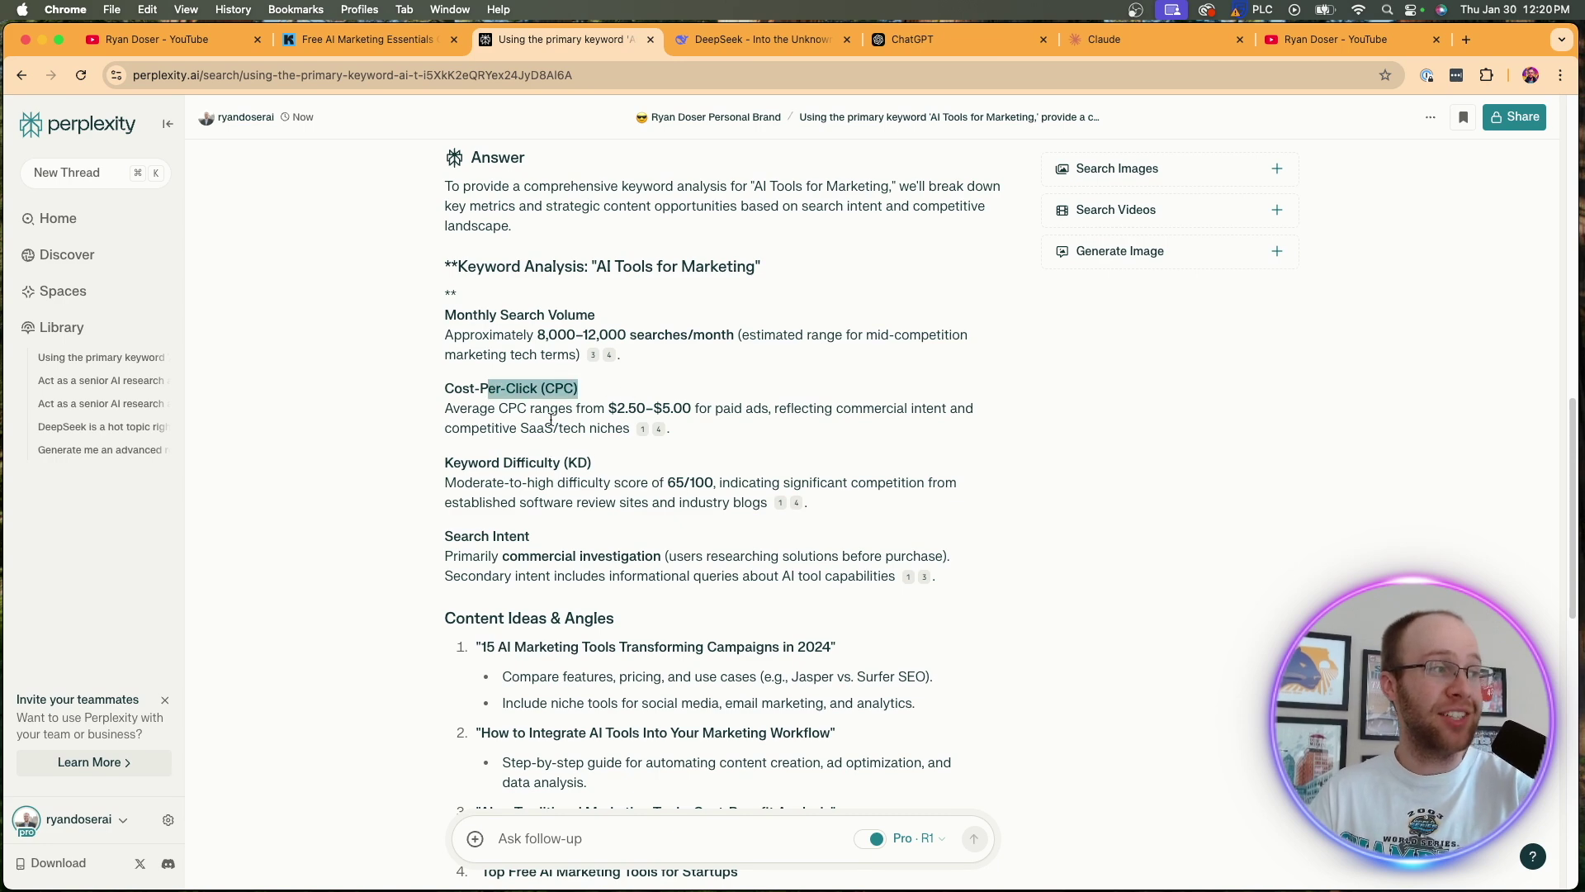
drag(606, 464, 493, 461)
click(494, 461)
scroll(538, 367, down, 5)
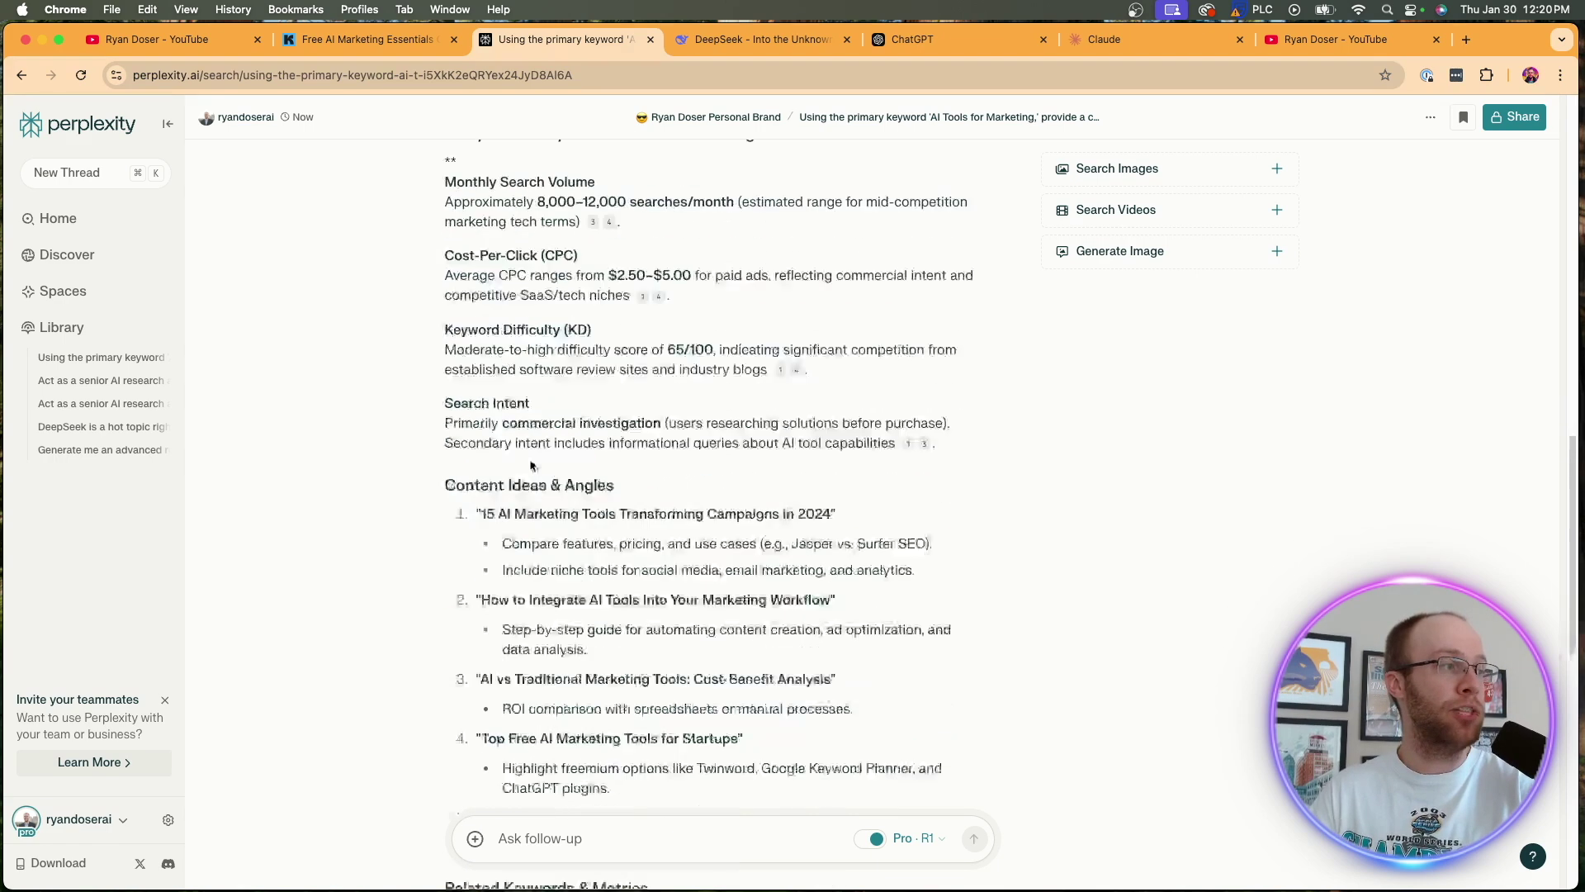
scroll(578, 338, down, 4)
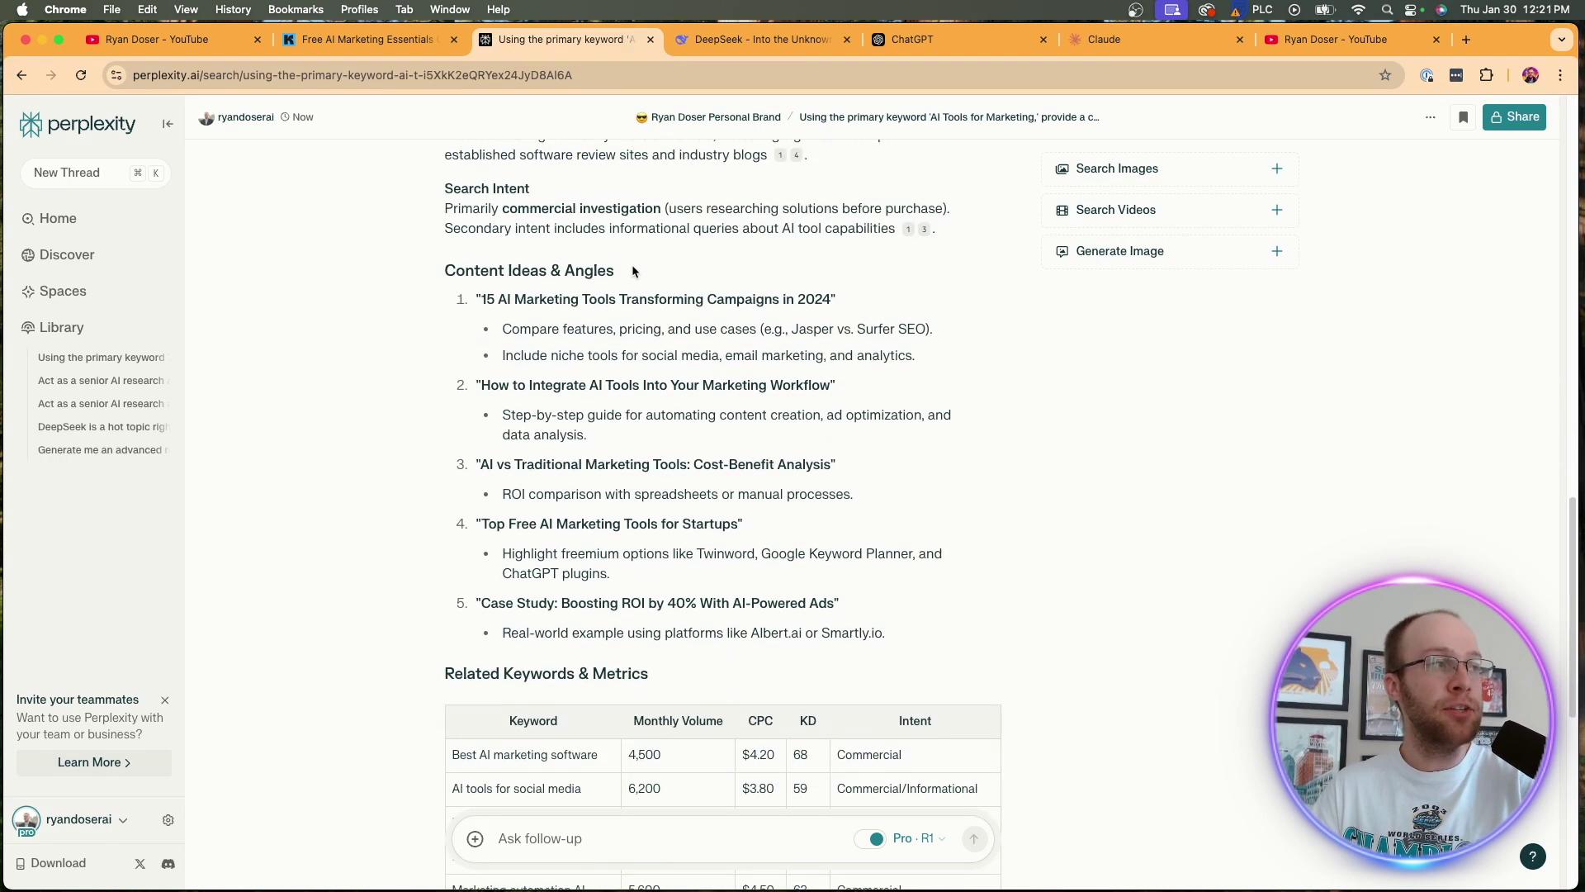
drag(627, 263, 741, 299)
click(503, 265)
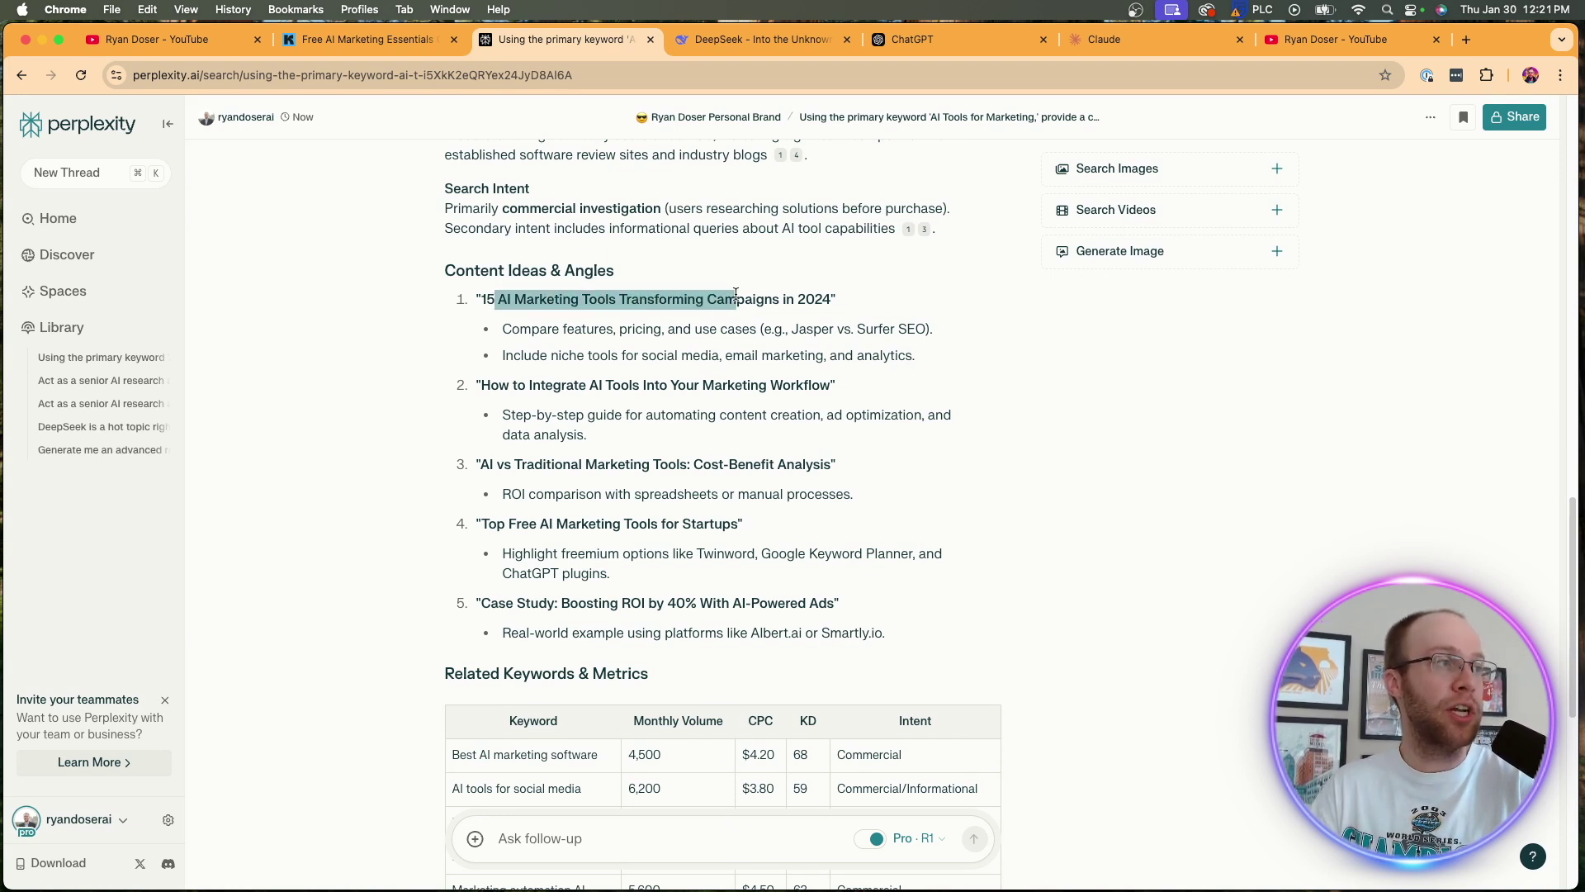
click(906, 310)
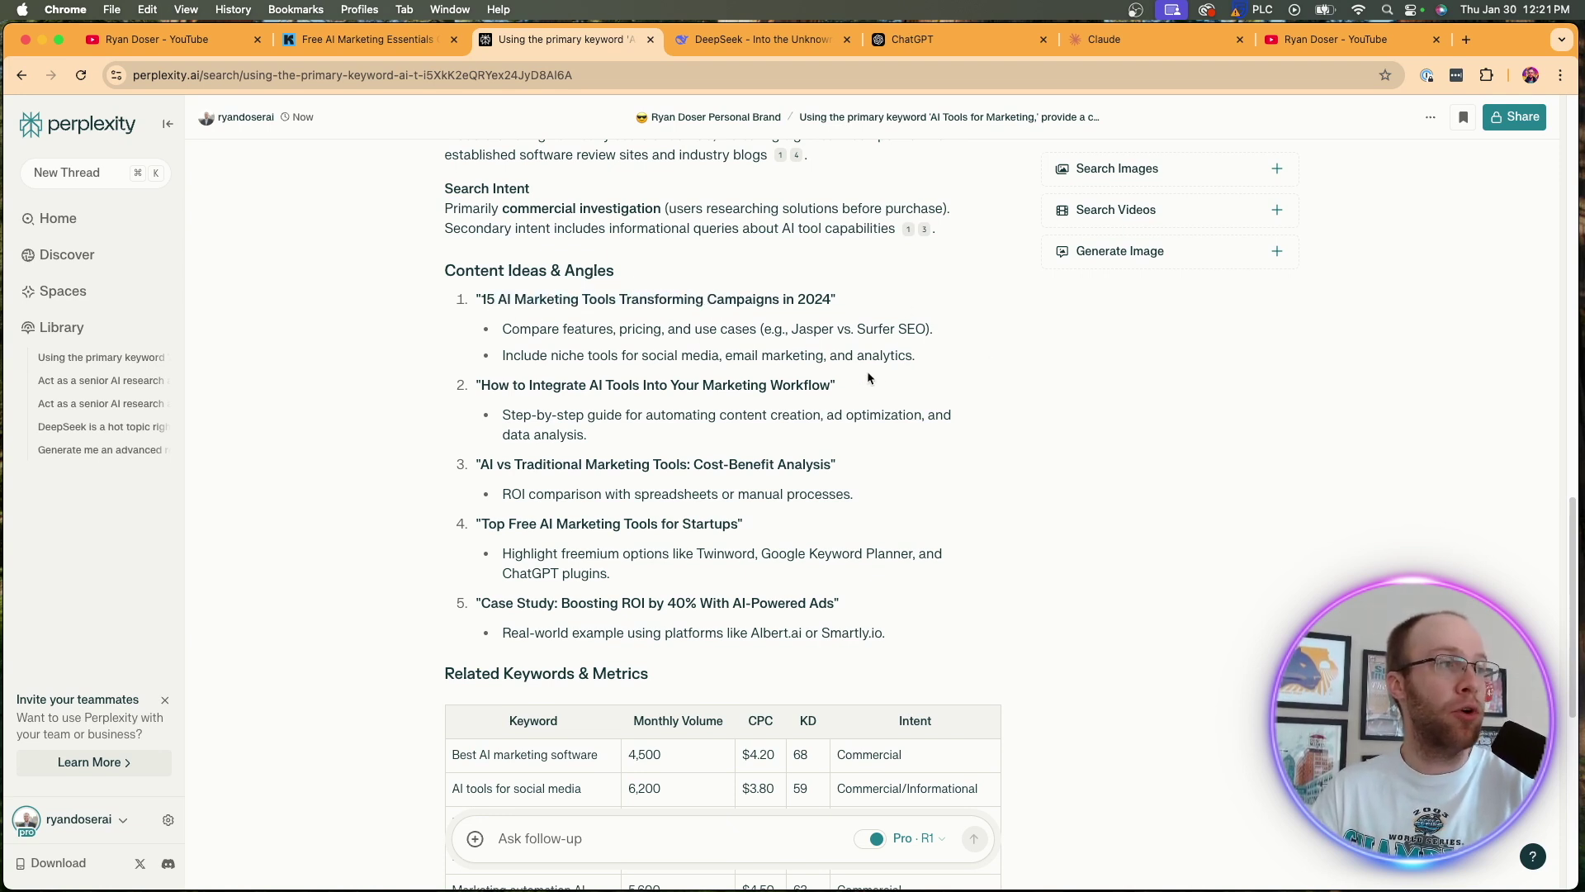
scroll(910, 470, down, 3)
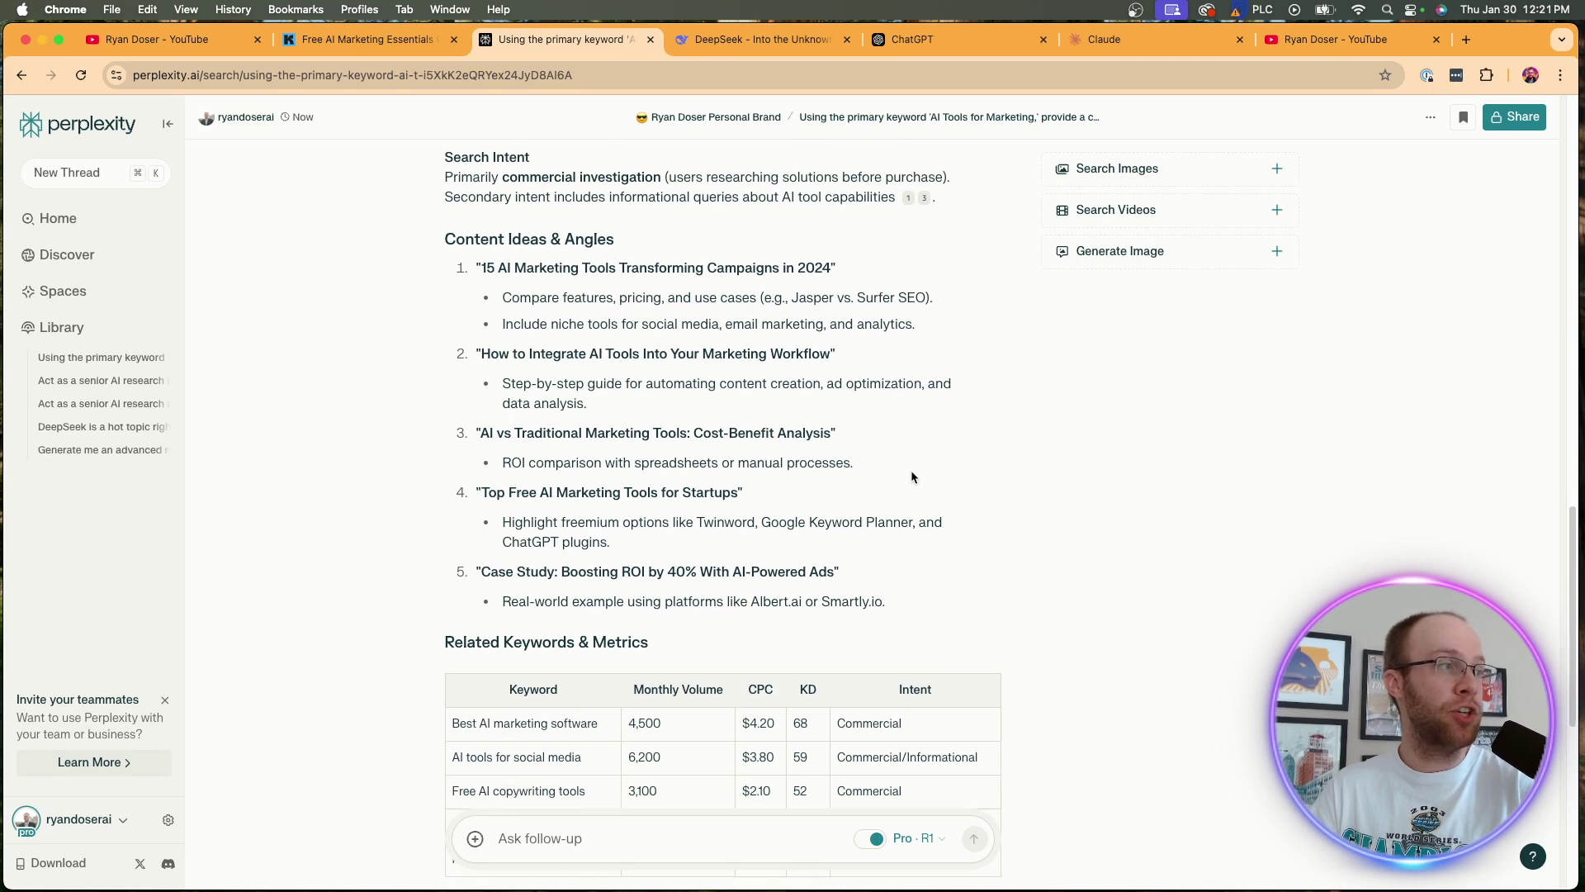
scroll(944, 460, down, 4)
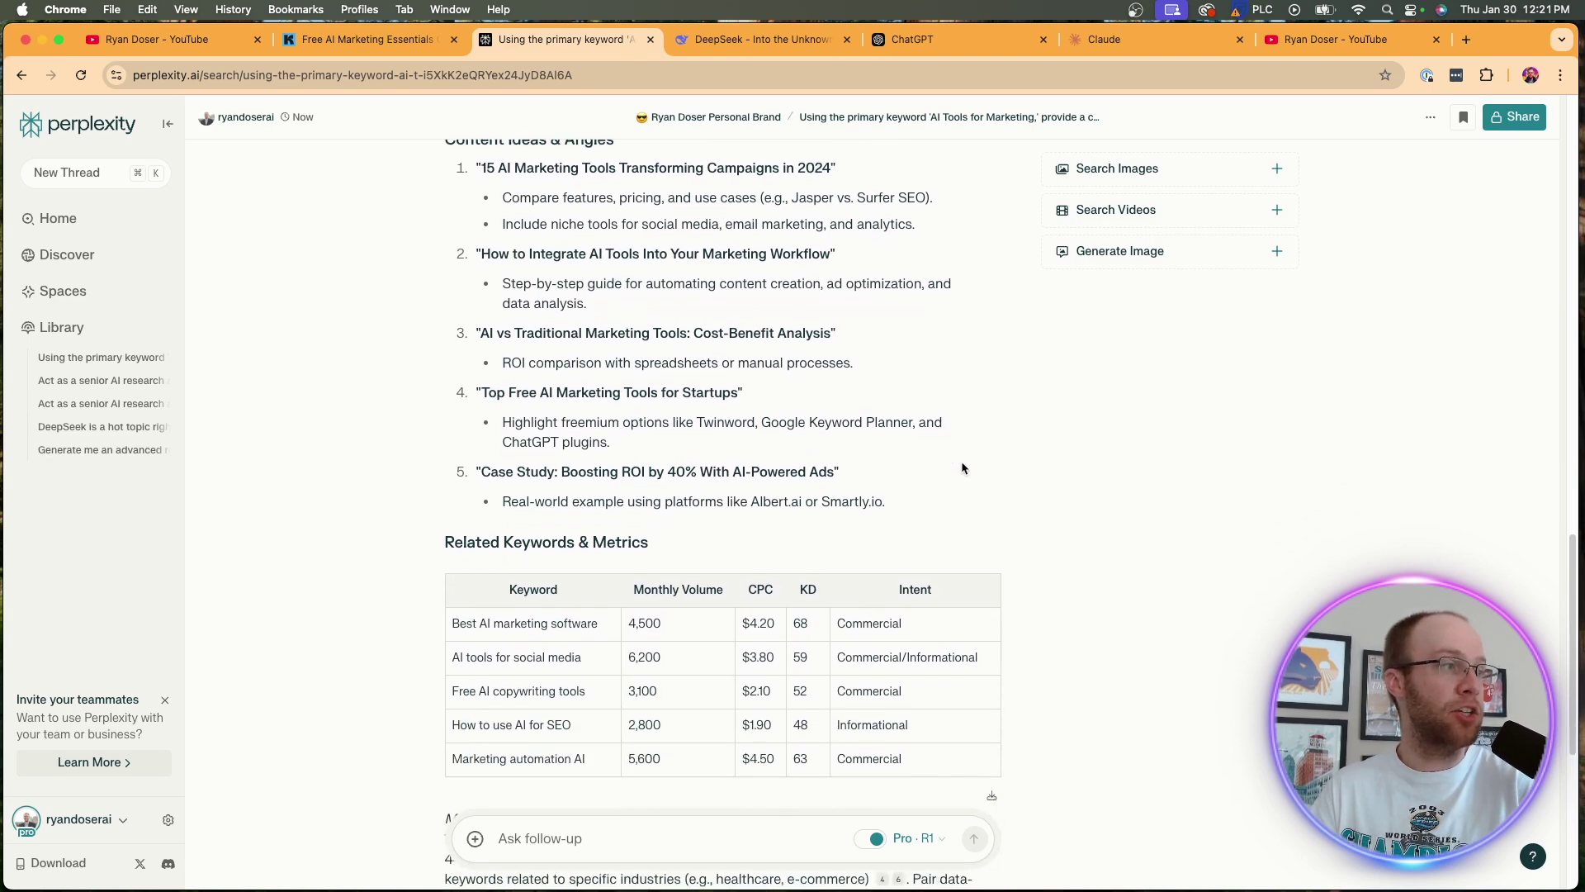
scroll(913, 385, up, 6)
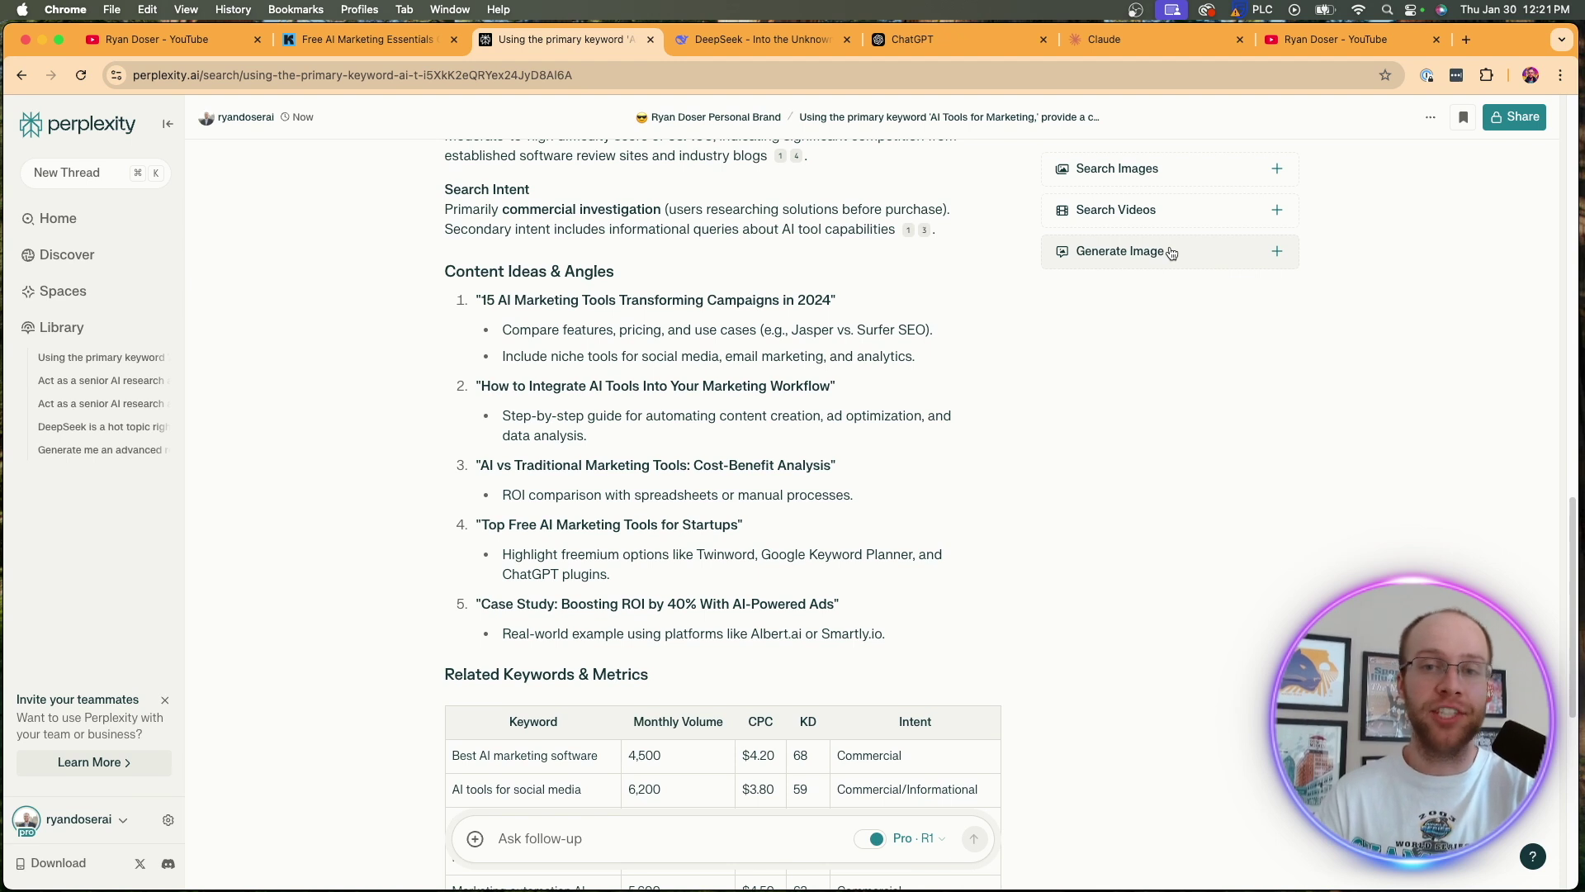
drag(917, 355, 481, 299)
click(522, 303)
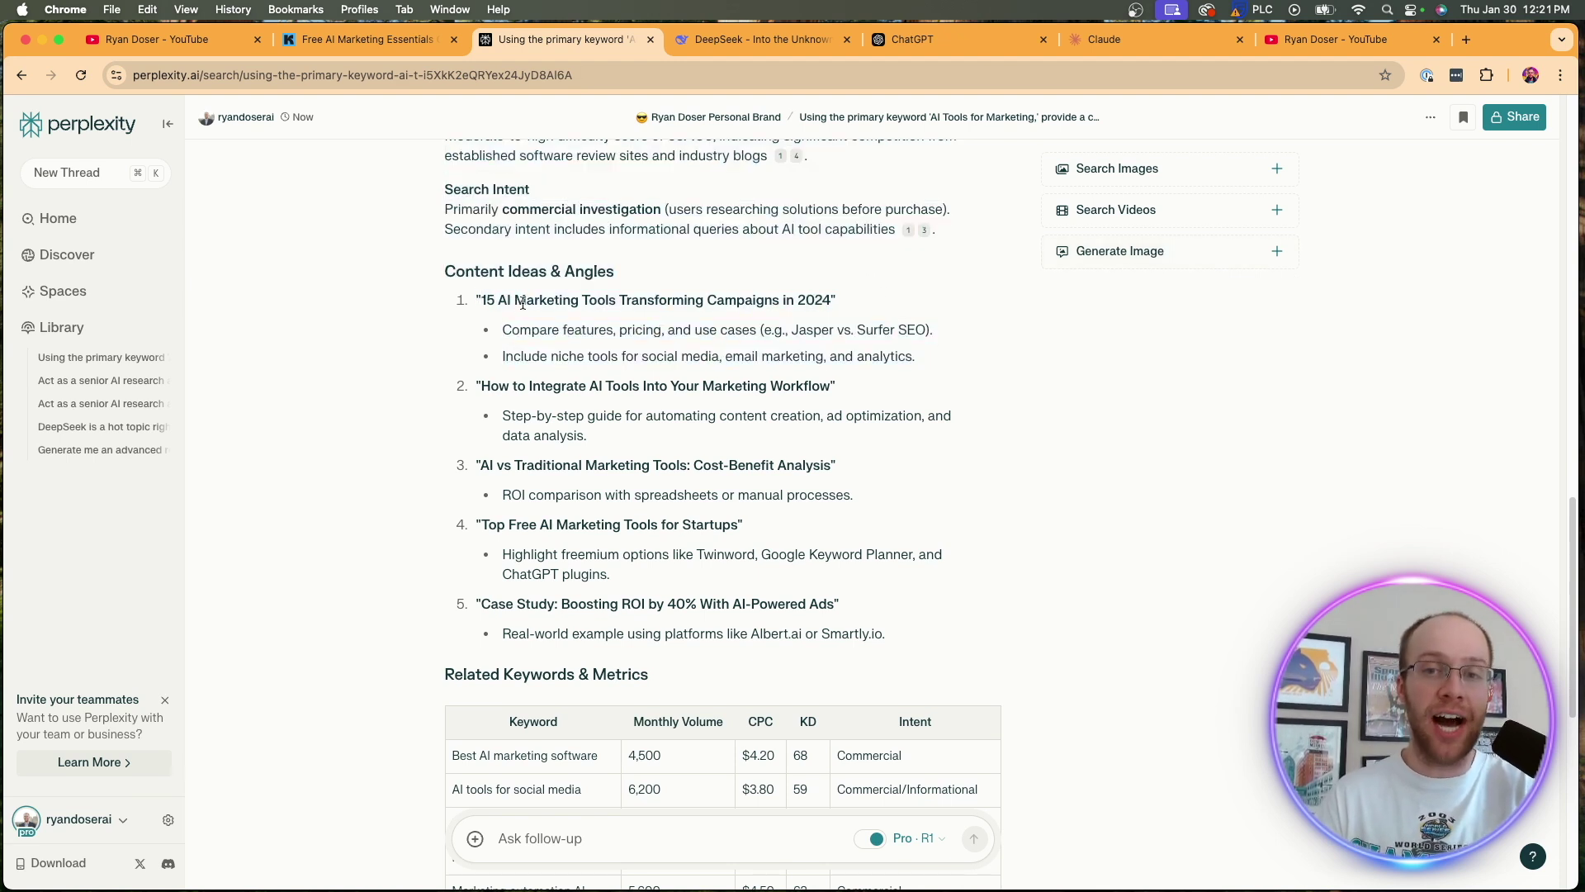
scroll(523, 303, down, 2)
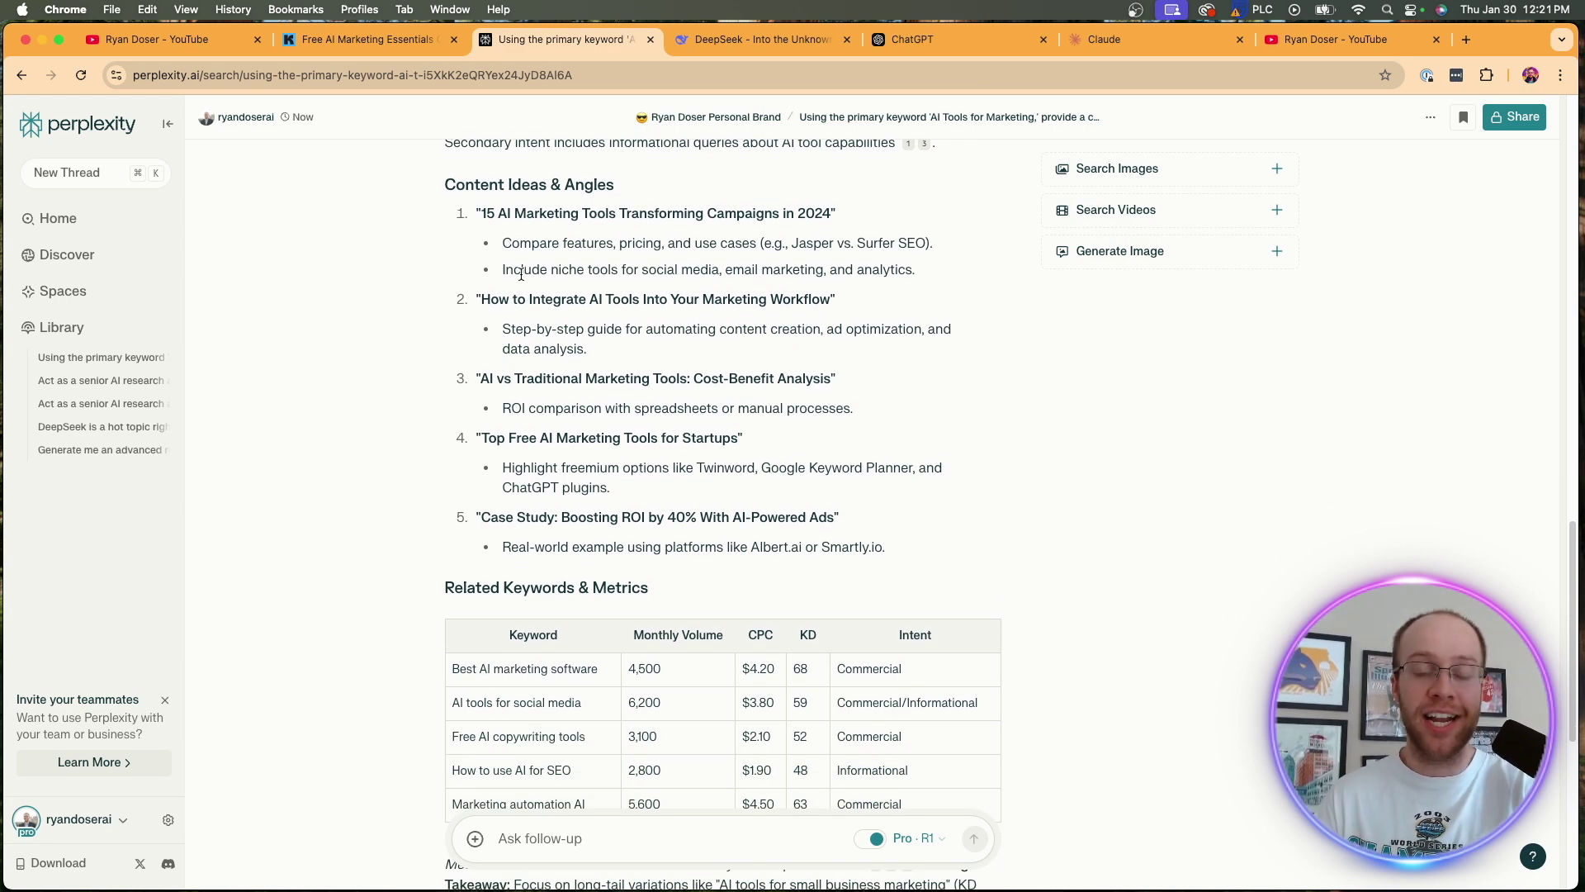
scroll(521, 273, down, 6)
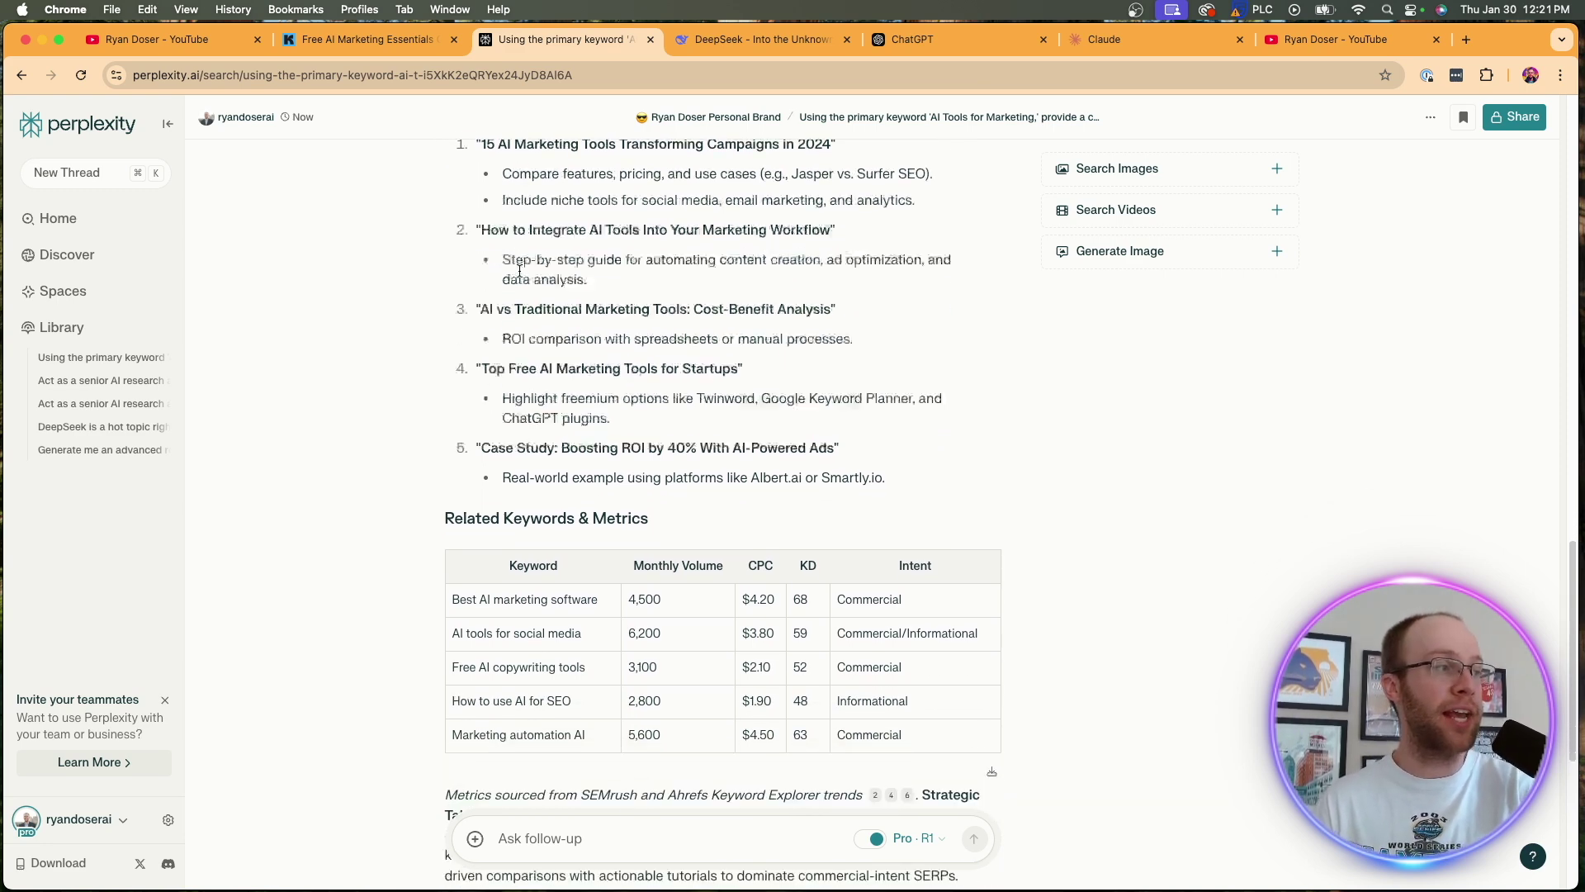
drag(673, 329, 514, 326)
click(514, 326)
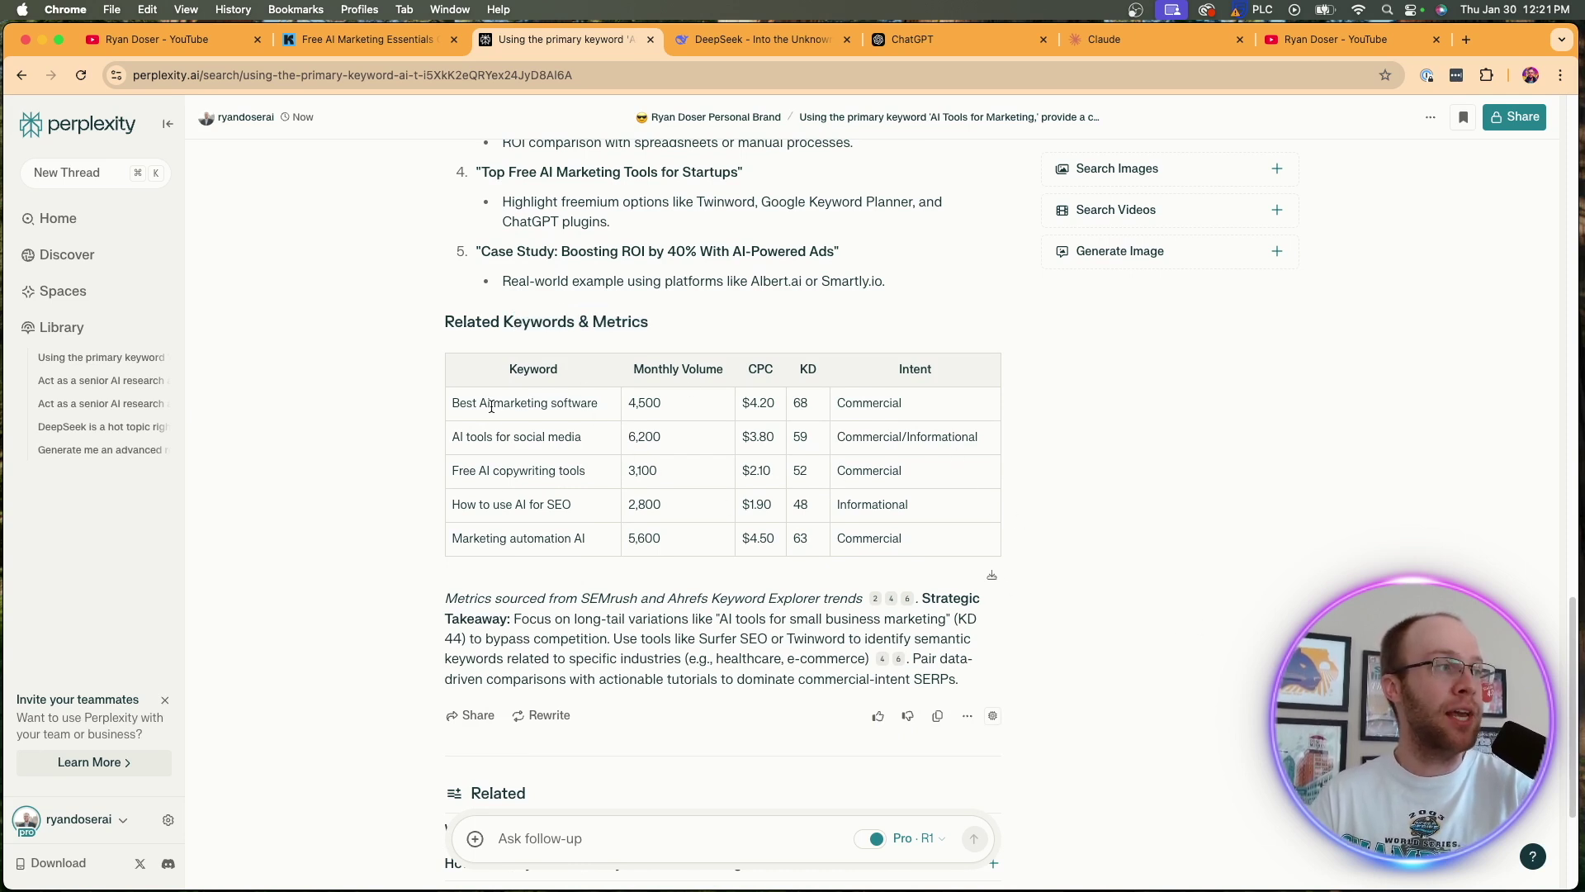
drag(535, 403, 474, 403)
click(599, 488)
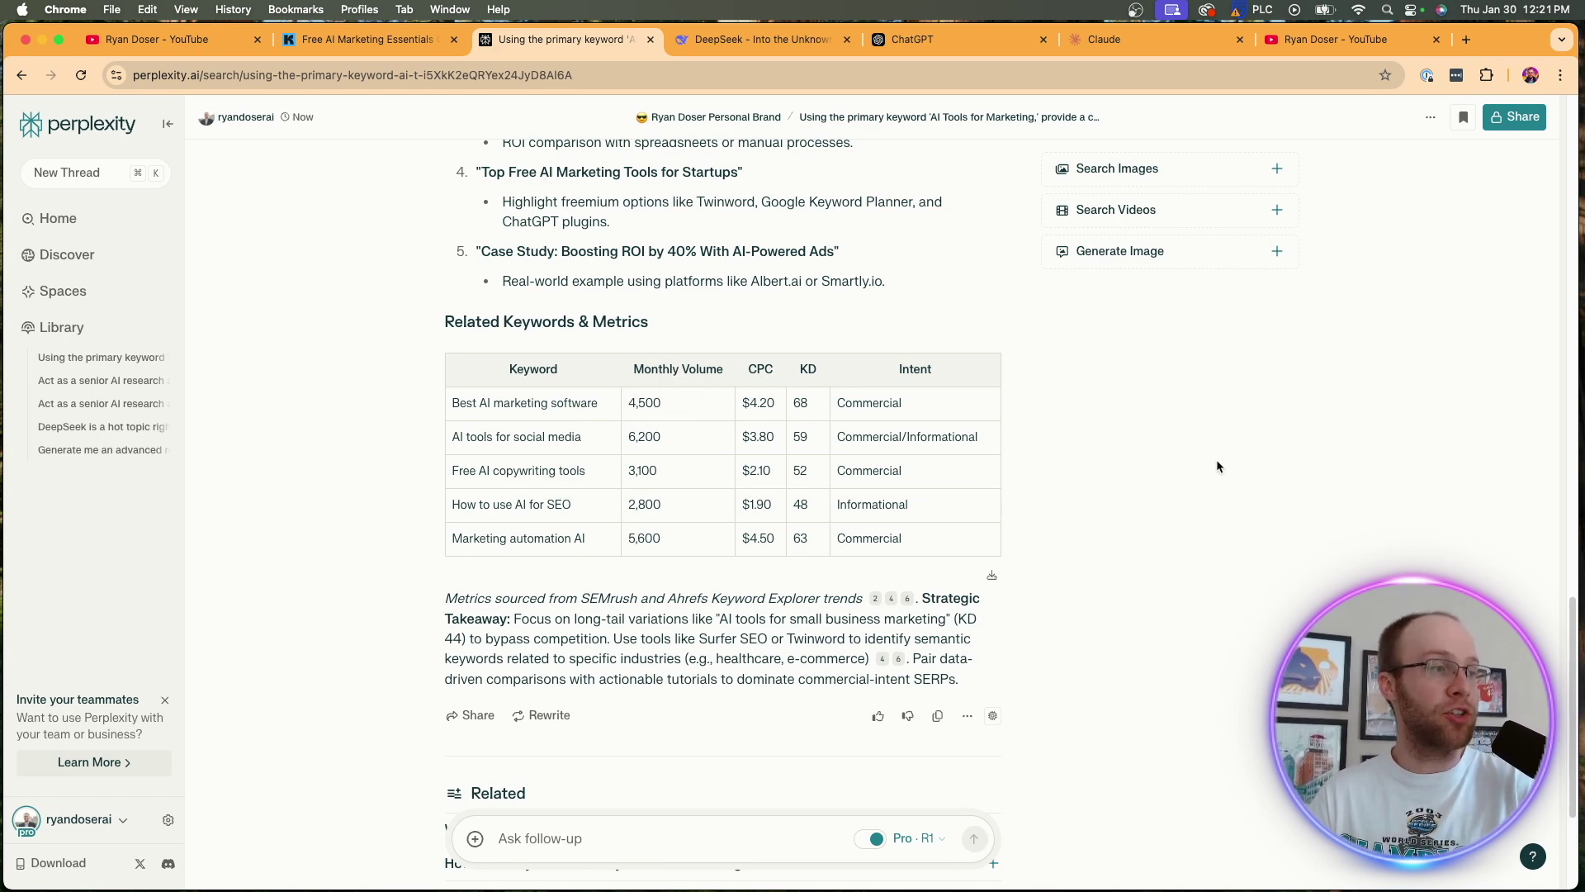
scroll(1217, 467, down, 3)
scroll(1216, 467, up, 15)
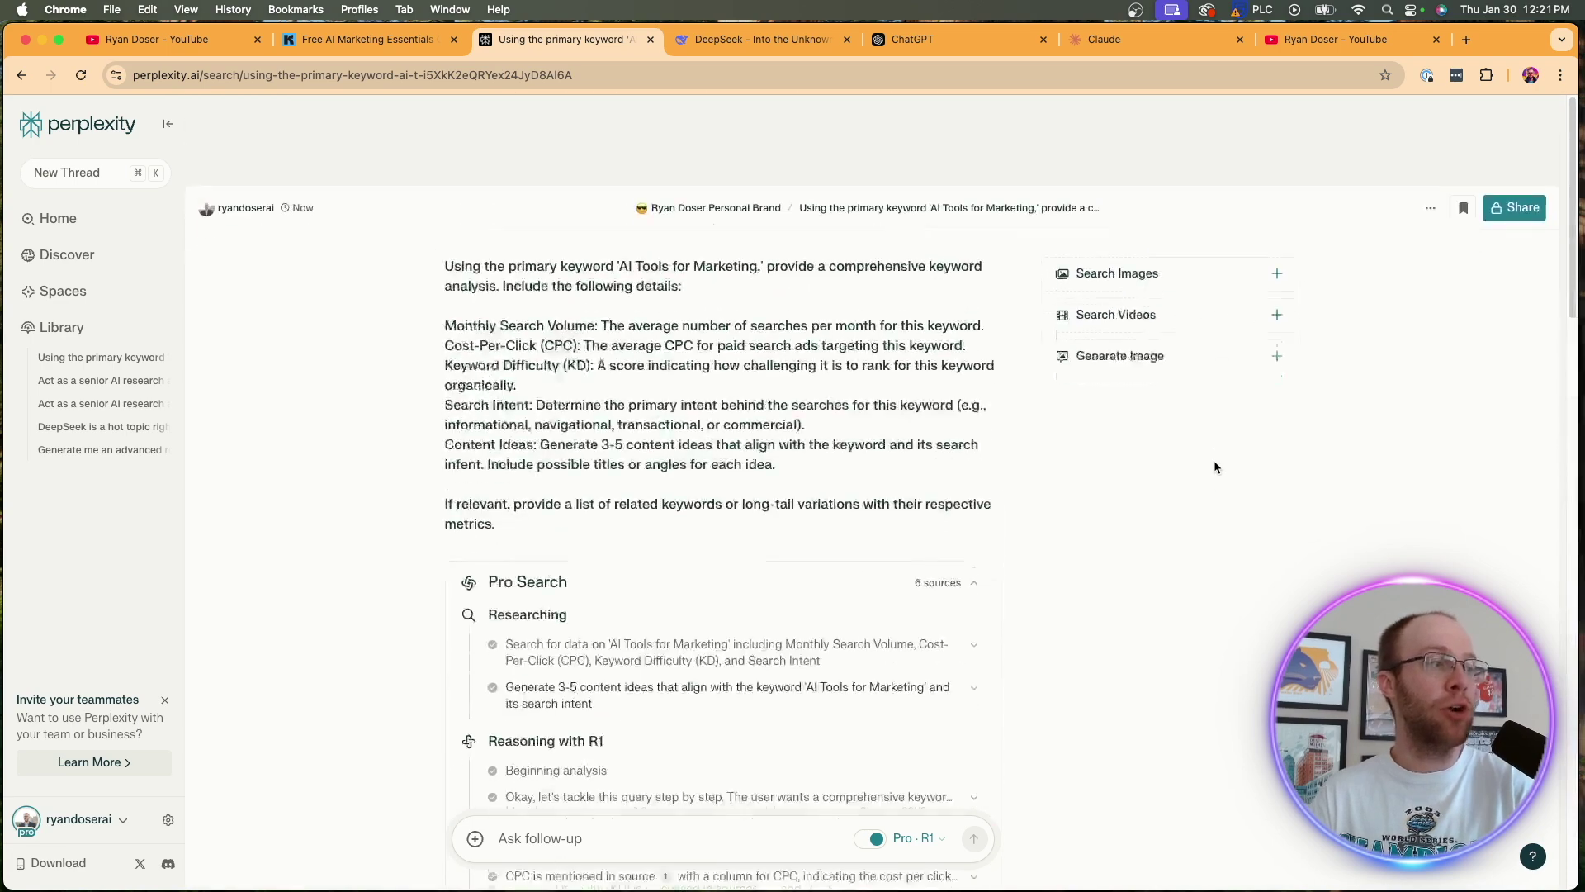